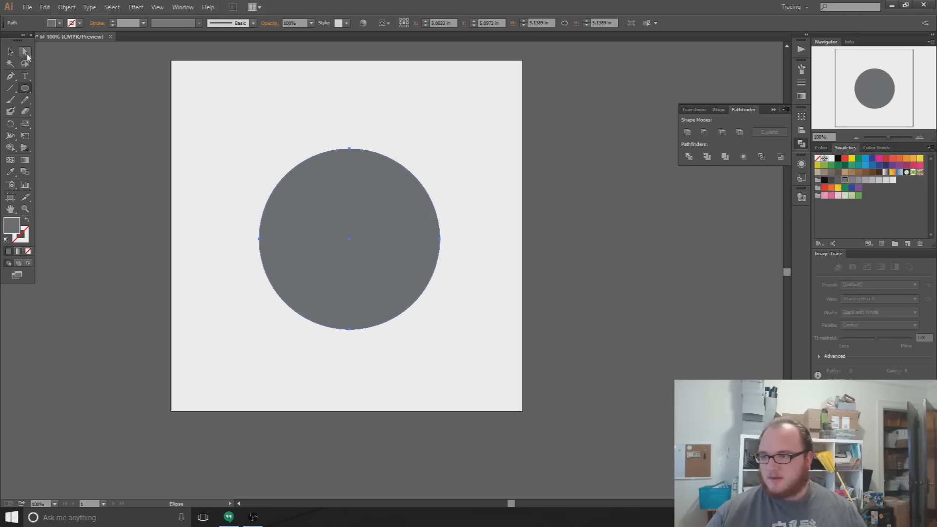
Lower the gray circle's top anchor point to Y about 3.93 in so the upper edge flattens into a slight dip.
drag(317, 127, 373, 179)
key(Down)
key(Down)
key(Down)
key(Down)
key(Down)
key(Down)
key(Down)
key(Down)
key(Down)
key(Down)
key(Down)
key(Down)
key(Down)
key(Down)
key(Down)
key(Down)
key(Down)
key(Down)
key(Down)
key(Down)
key(Down)
key(Down)
key(Down)
key(Down)
key(Down)
key(Down)
key(Down)
key(Down)
key(Down)
key(Down)
key(Down)
key(Down)
key(Down)
key(Down)
key(Down)
key(Down)
key(Down)
key(Down)
key(Down)
key(Down)
key(Down)
key(Down)
key(Down)
key(Down)
key(Down)
key(Down)
key(Down)
key(Down)
key(Down)
key(Down)
key(Down)
key(Down)
key(Down)
key(Down)
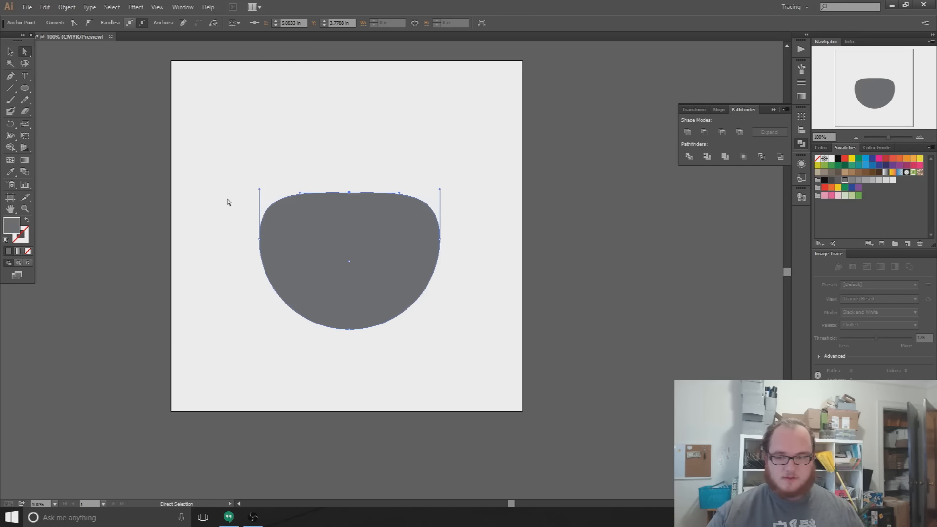
key(Down)
key(Down)
key(Down)
key(Down)
key(Down)
key(Down)
key(Down)
key(Down)
key(Down)
key(Down)
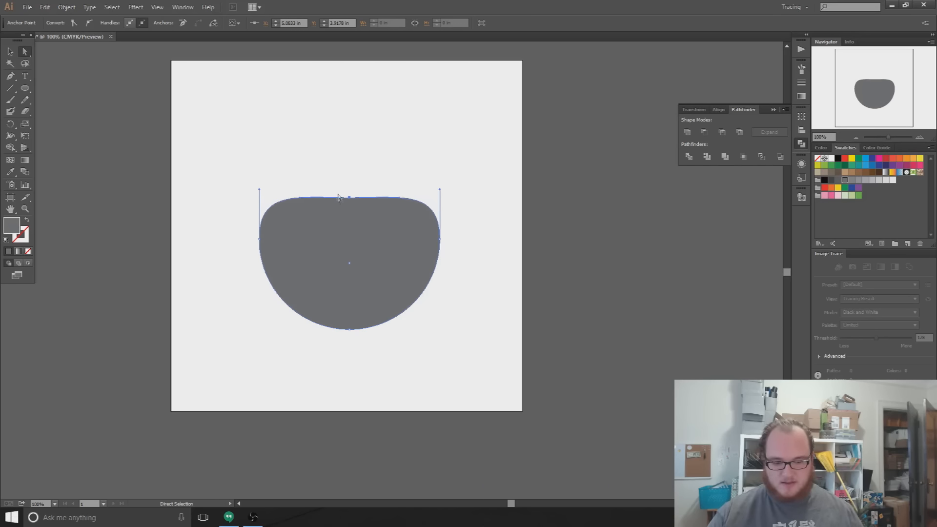
key(Down)
key(Down)
key(Down)
key(Down)
key(Down)
key(Down)
key(Down)
key(Down)
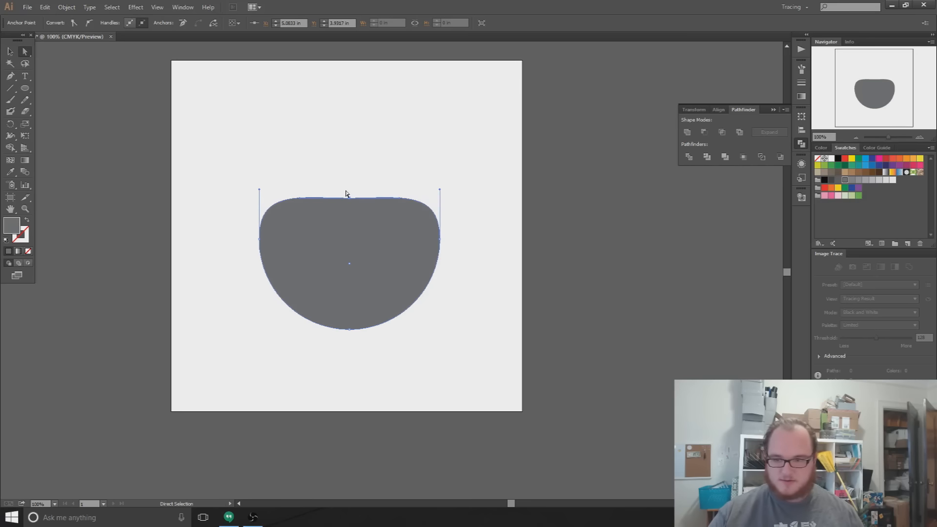
Lower the shape's top and both side anchor points together until the bowl is about 3.1 in tall.
click(346, 193)
drag(237, 163, 484, 267)
key(Down)
key(Down)
key(Down)
key(Down)
key(Down)
key(Down)
key(Down)
key(Down)
key(Down)
key(Down)
key(Down)
key(Down)
key(Down)
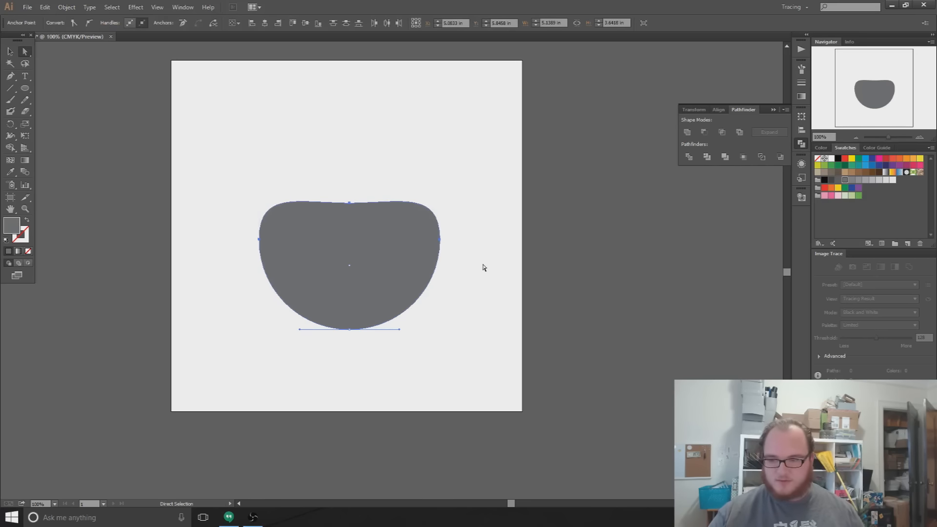
key(Down)
key(Down)
key(Down)
key(Down)
key(Down)
key(Down)
key(Down)
key(Down)
key(Down)
key(Down)
key(Down)
key(Down)
key(Down)
key(Down)
key(Down)
key(Down)
key(Down)
key(Down)
key(Down)
key(Down)
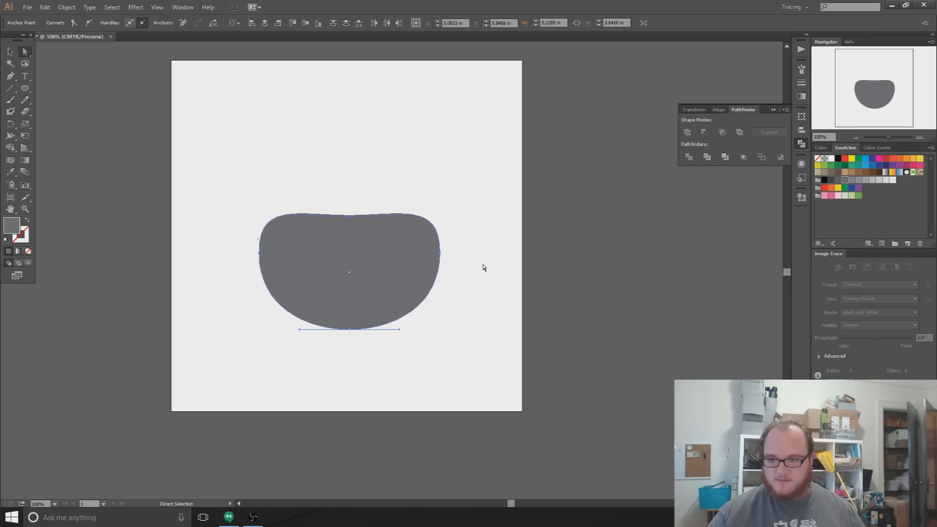
key(Down)
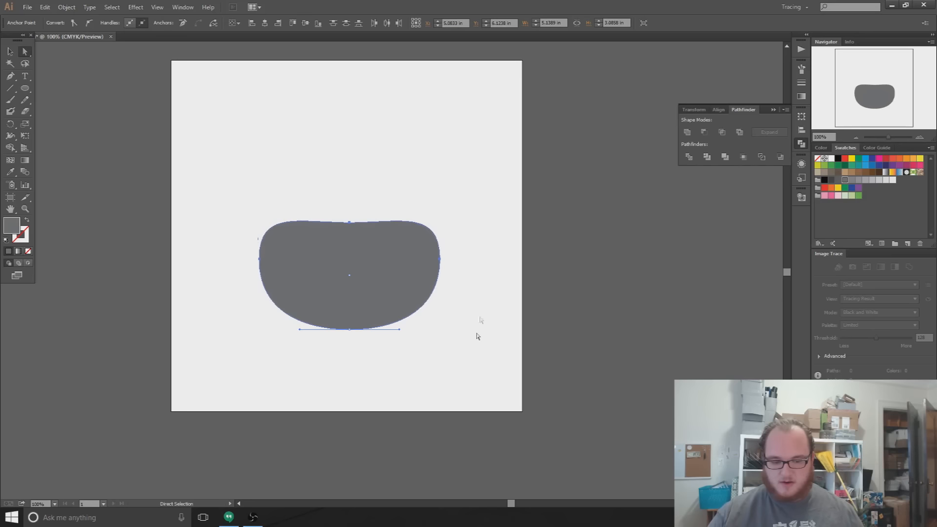
click(418, 351)
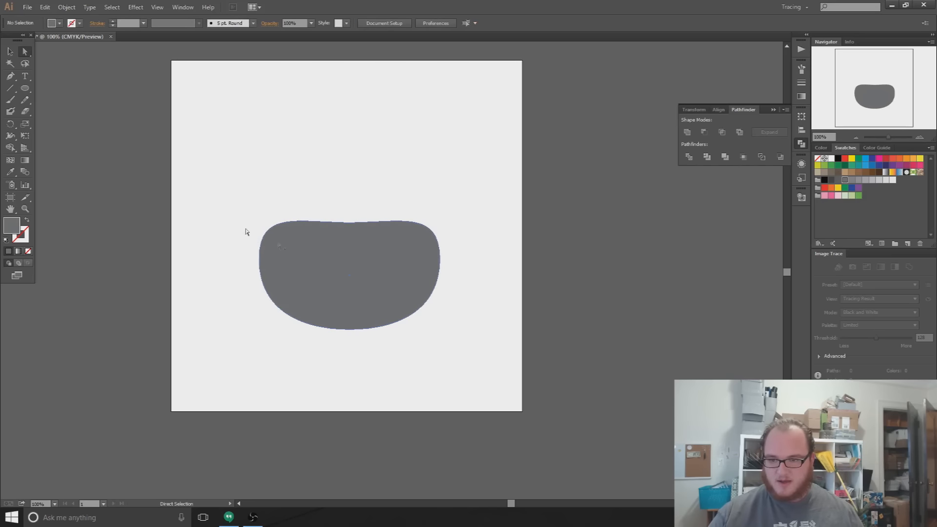
Draw an ellipse about 4.33 × 0.54 in across the bowl's upper edge and fill it black.
click(25, 88)
drag(262, 178, 423, 239)
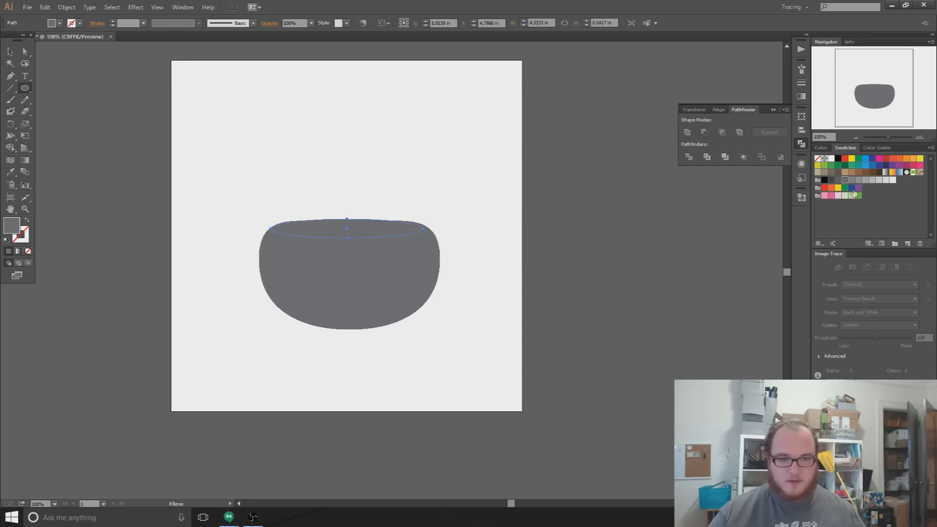
click(826, 180)
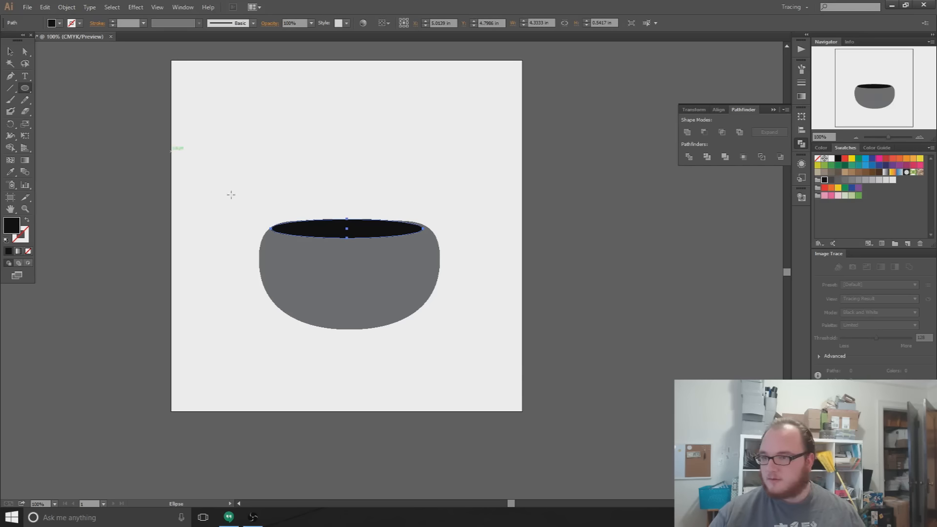
Move the black ellipse to X 5.0833 in so it is centered horizontally over the bowl's opening.
scroll(353, 213, up, 1)
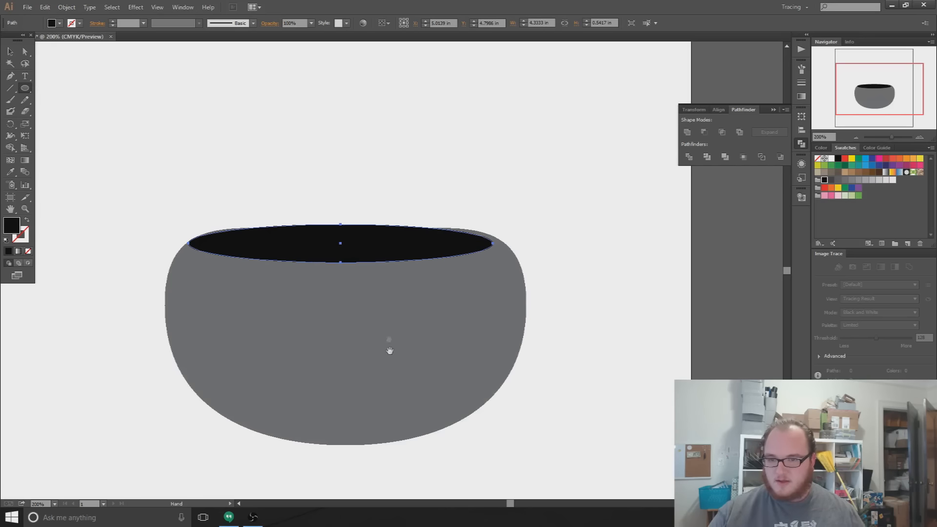
drag(390, 351, 383, 279)
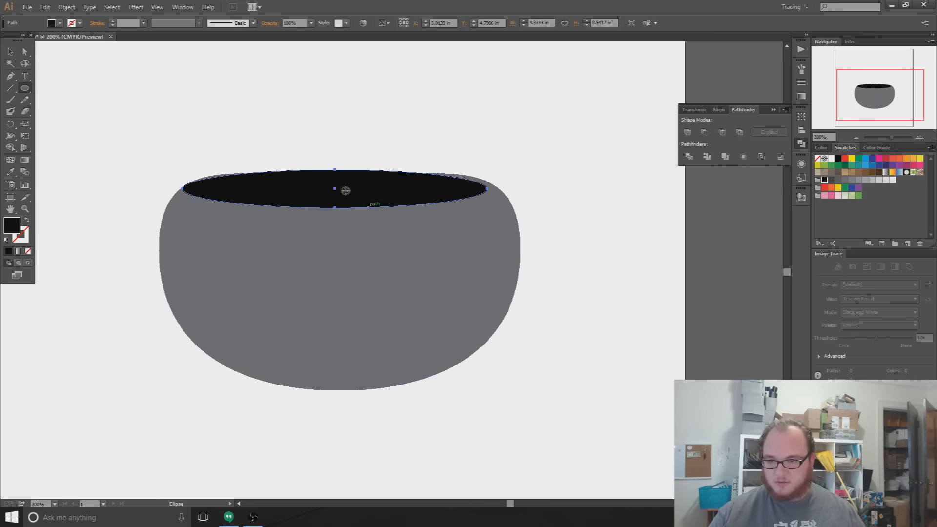
scroll(345, 190, up, 1)
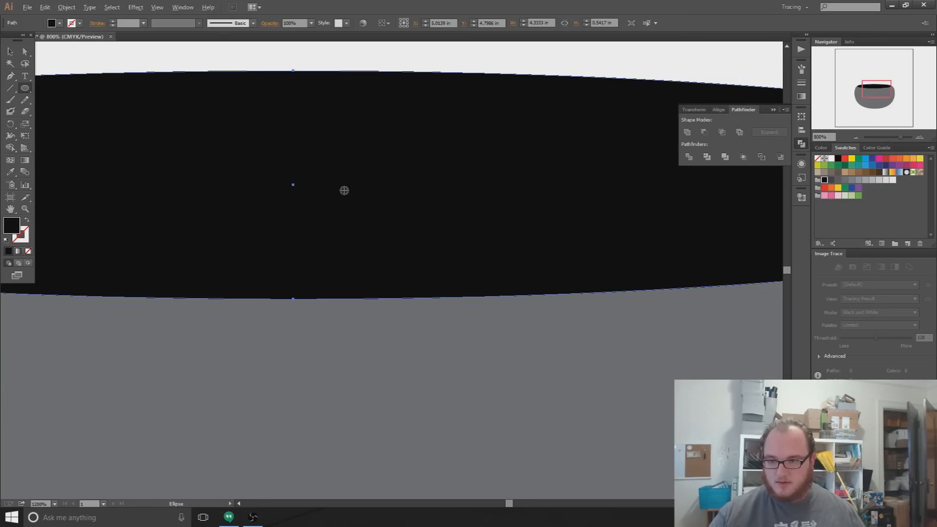
scroll(344, 190, down, 2)
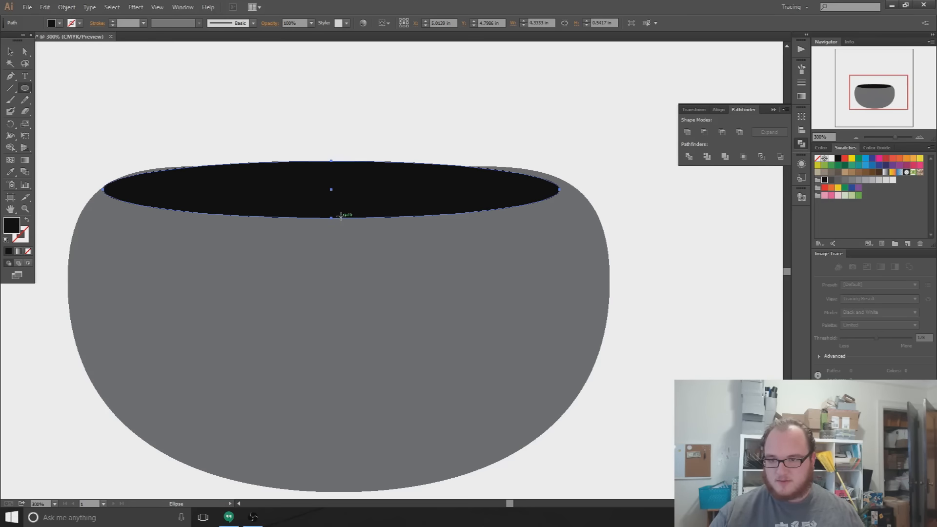
key(space)
drag(241, 195, 335, 209)
drag(437, 182, 448, 184)
key(ctrl+z)
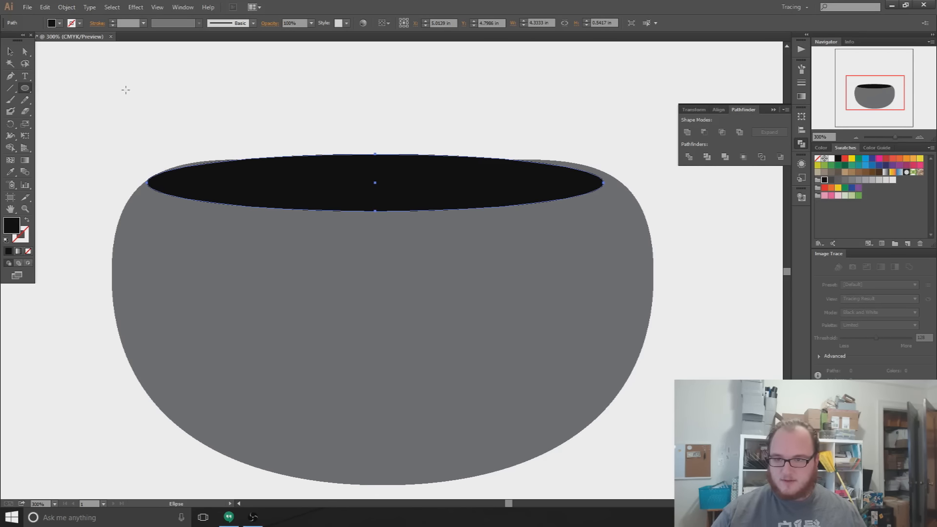
key(v)
drag(465, 201, 480, 197)
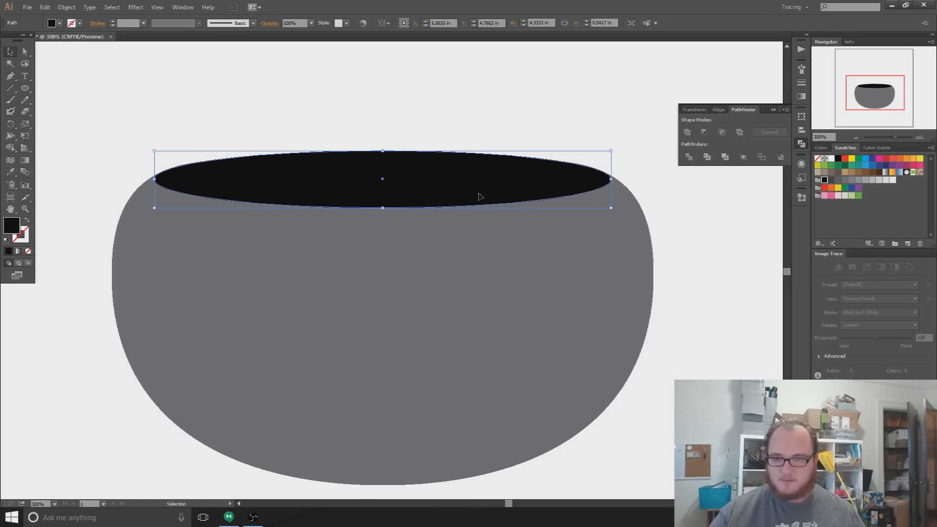
click(172, 112)
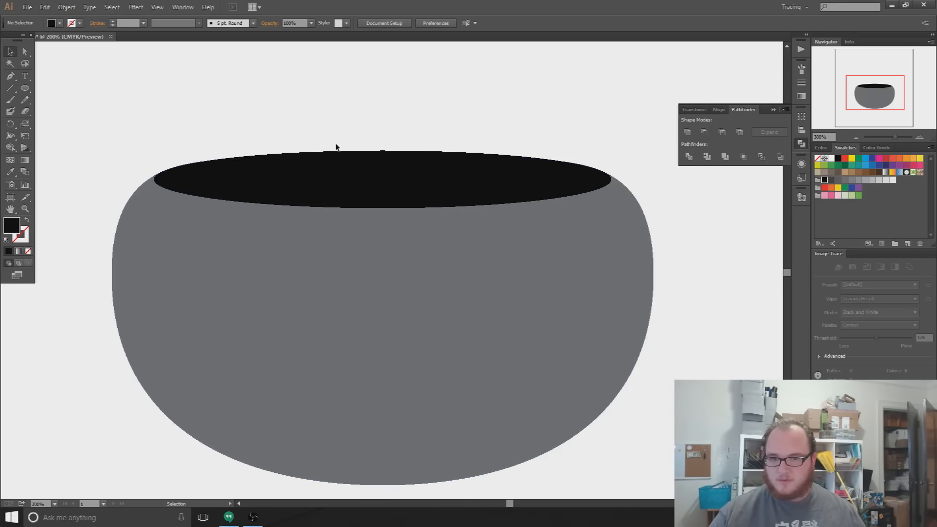
Duplicate the black ellipse in place, fill the copy dark gray and send it behind the black one.
key(ctrl+plus)
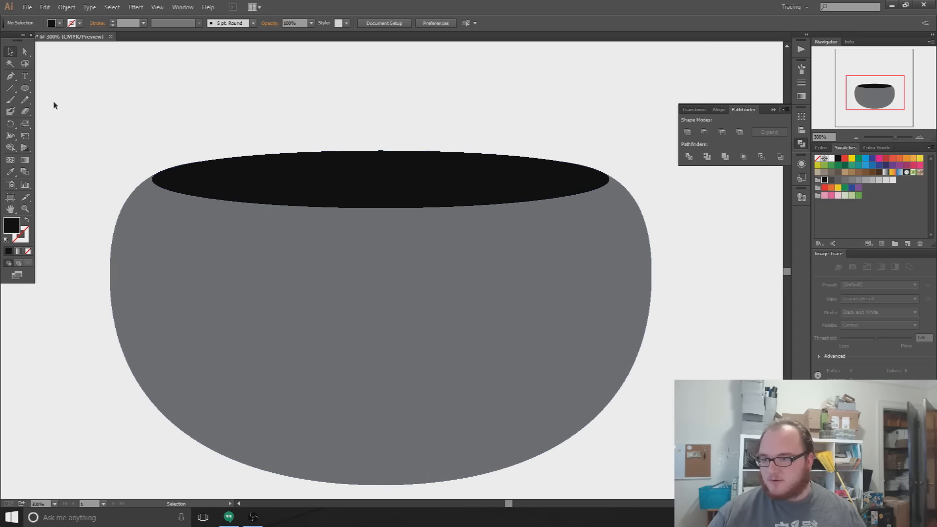
key(v)
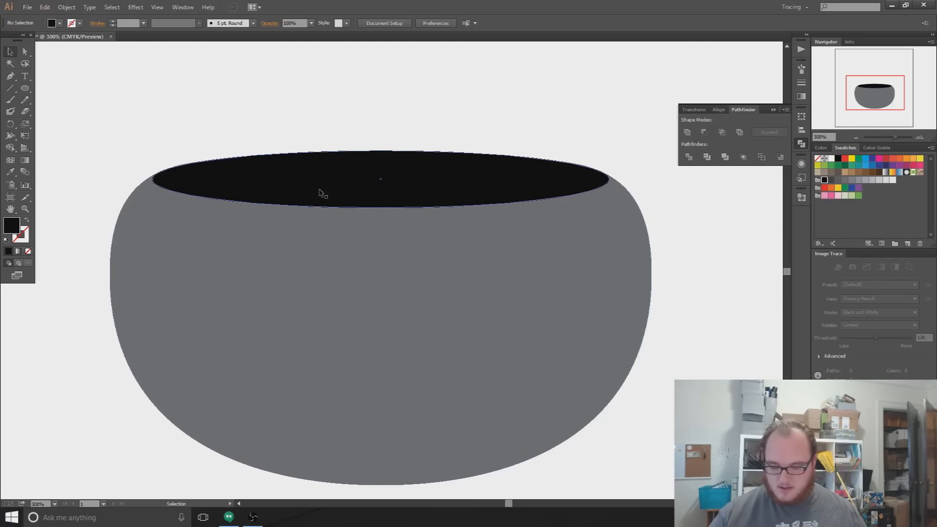
mouse_move(320, 193)
mouse_down()
mouse_move(317, 201)
mouse_move(325, 194)
mouse_up()
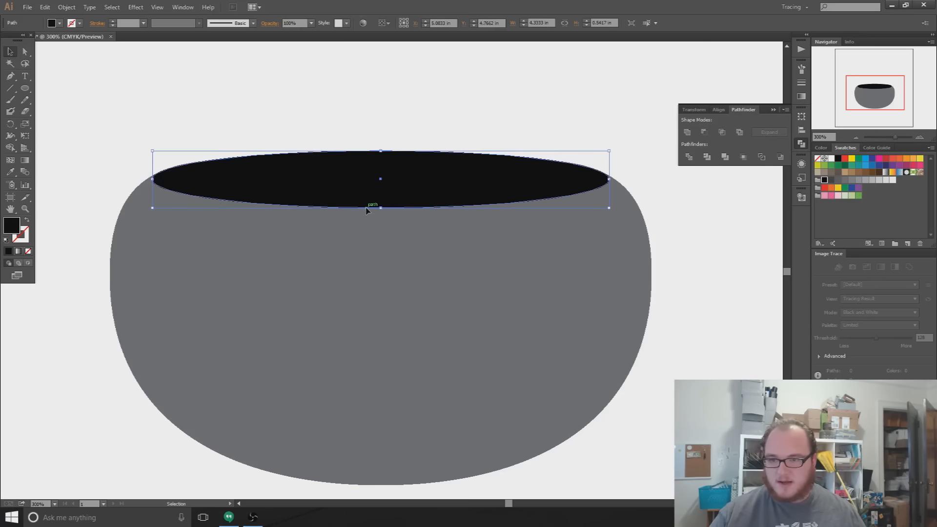
click(832, 180)
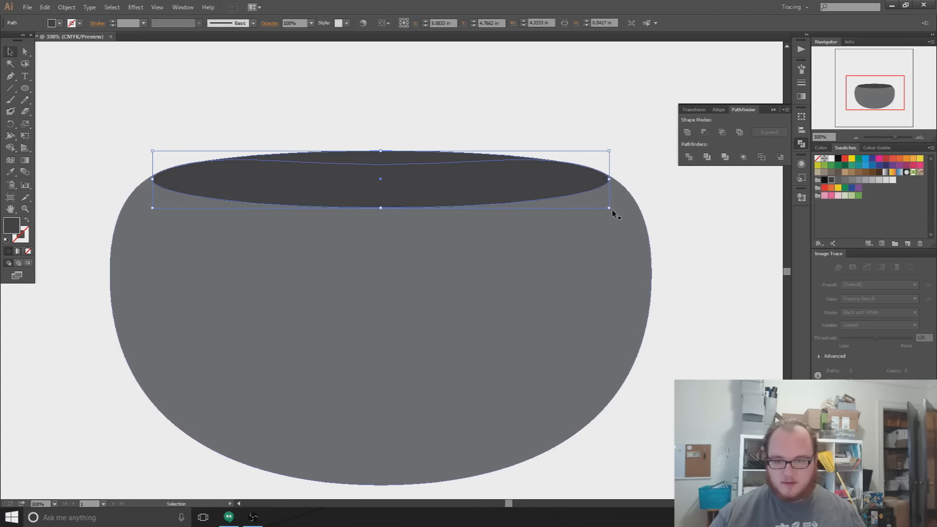
key(a)
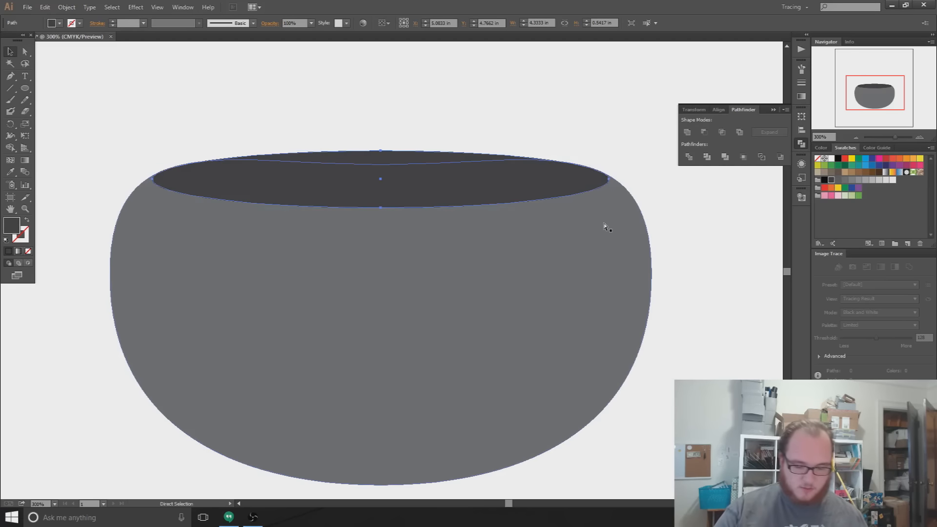
key(ctrl+f)
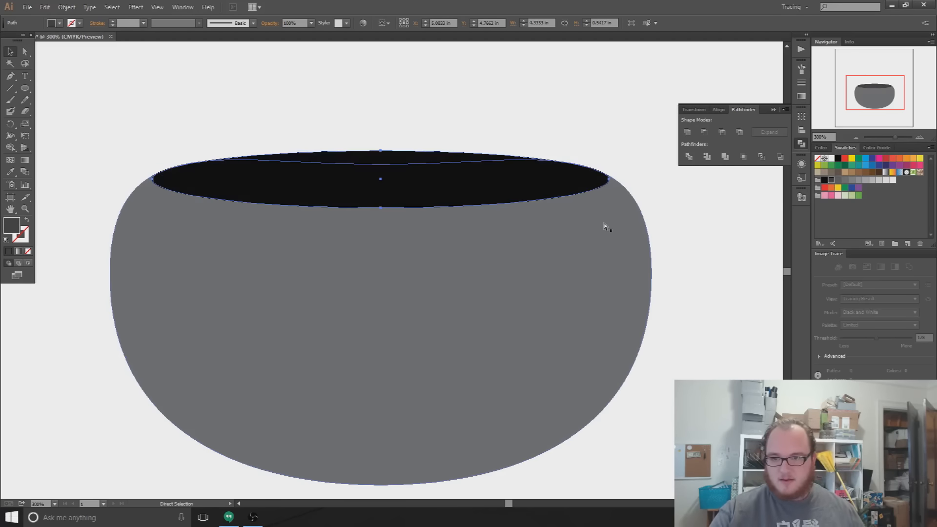
Offset the black ellipse slightly and enlarge the dark gray one to the bowl's full width, about 5.14 × 0.64 in, concentric with it.
drag(503, 175, 457, 180)
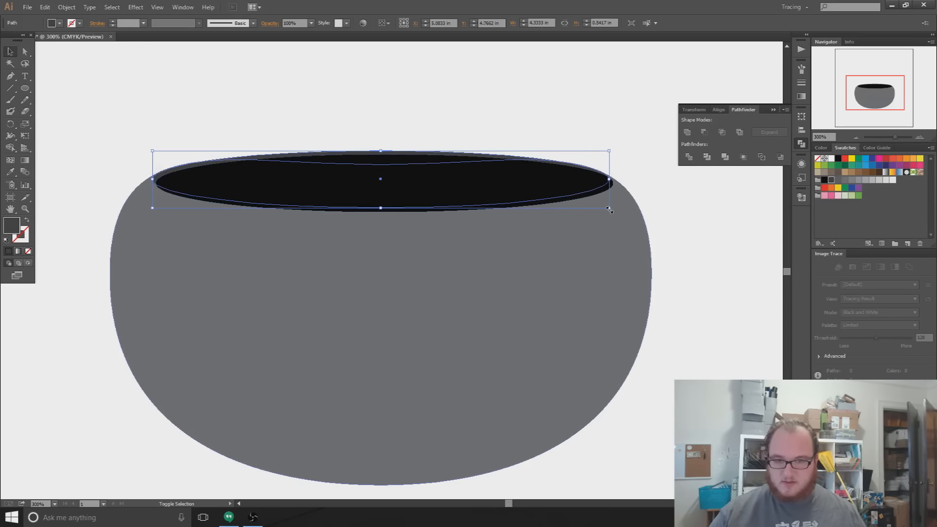
drag(610, 210, 653, 286)
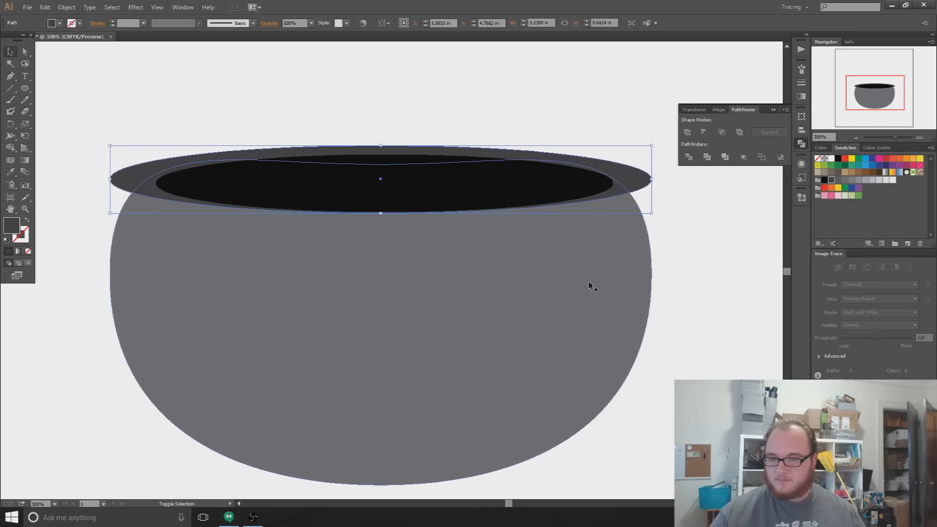
key(Down)
key(Down)
key(Down)
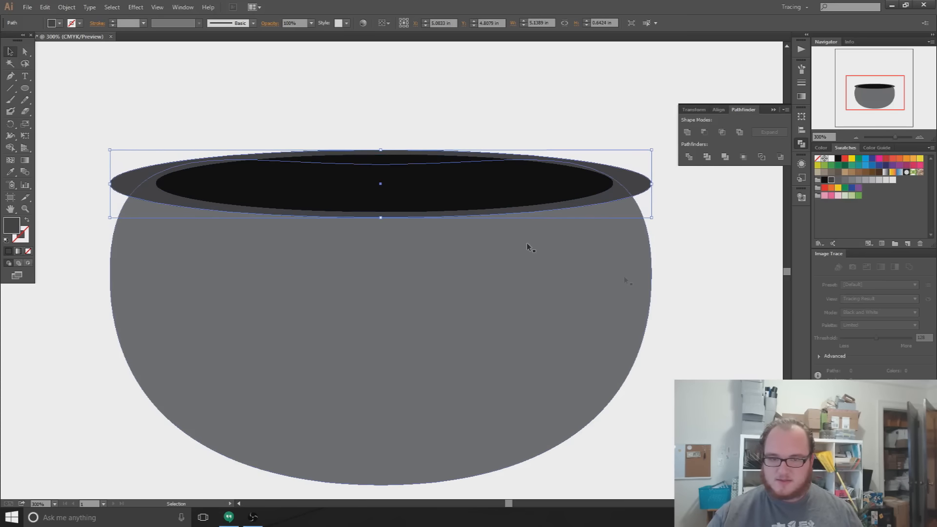
click(685, 303)
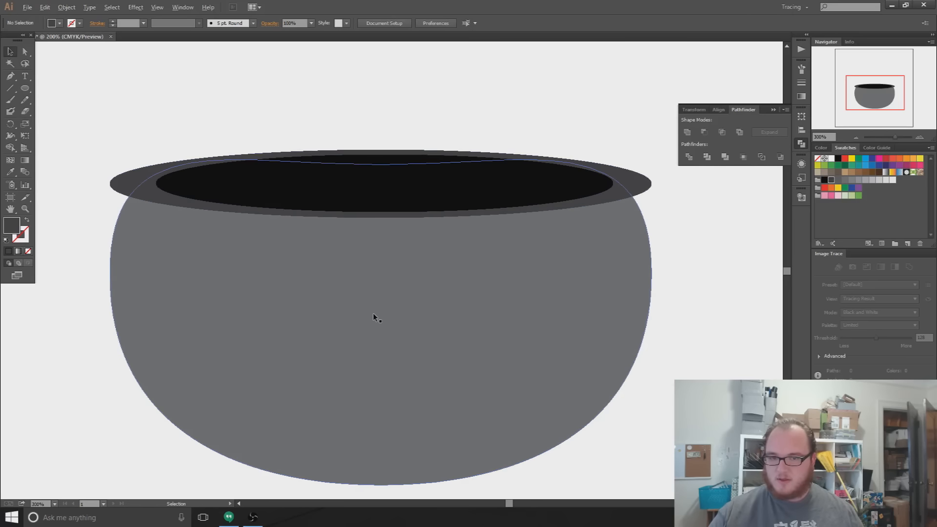
Lower the bottom anchor point of the dark gray rim ellipse to Y about 5.28 in, thickening the rim's front.
scroll(373, 312, down, 1)
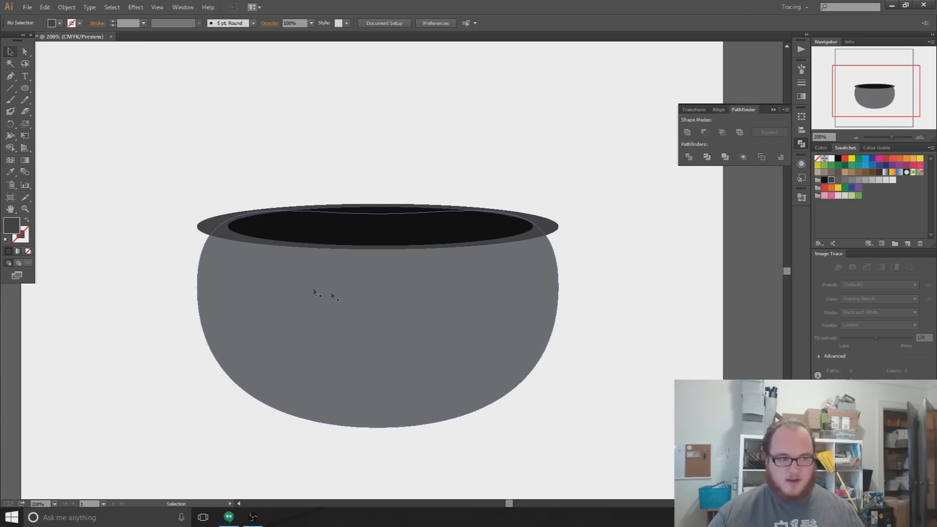
scroll(317, 290, up, 2)
click(24, 52)
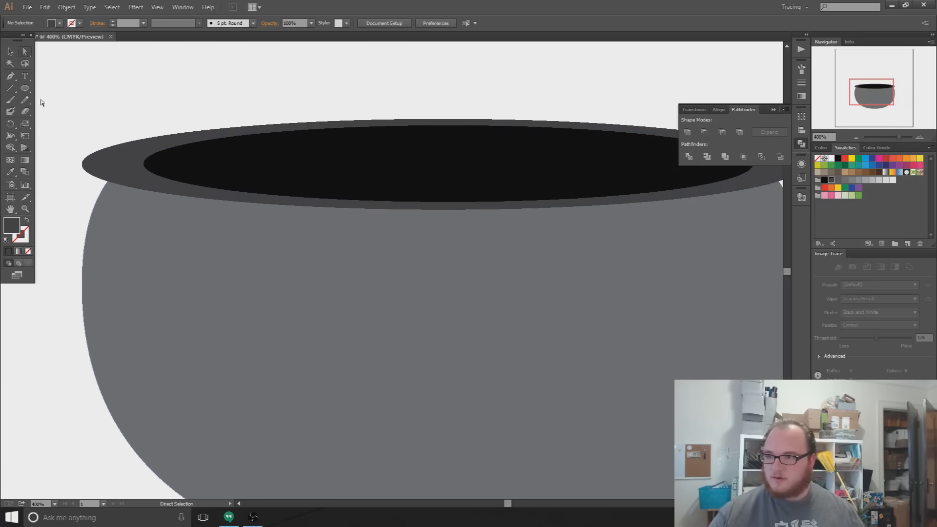
click(82, 165)
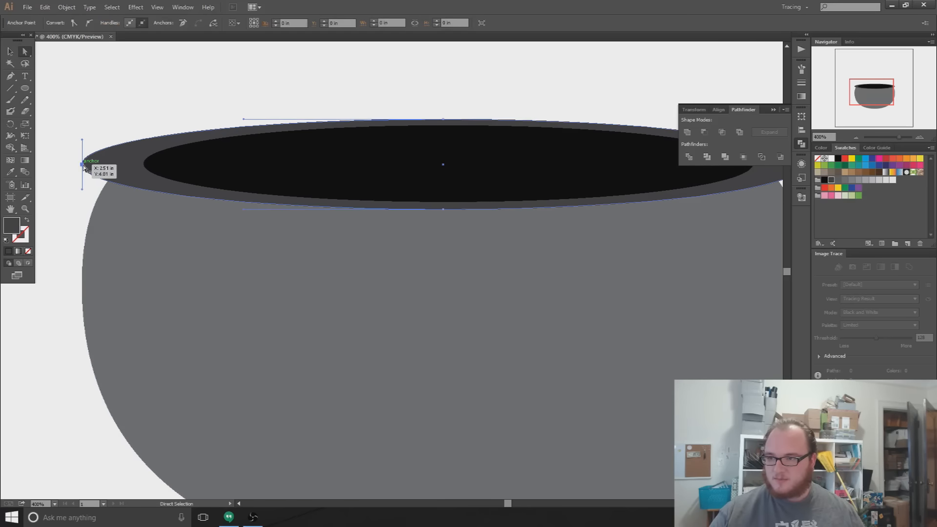
click(443, 211)
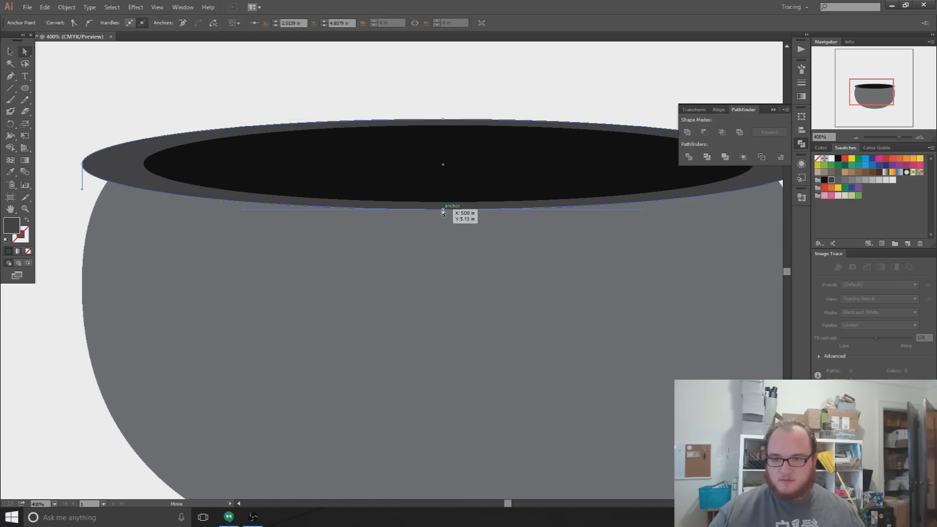
key(Down)
key(Down)
key(Down)
key(Down)
key(Down)
key(Down)
key(Down)
key(Down)
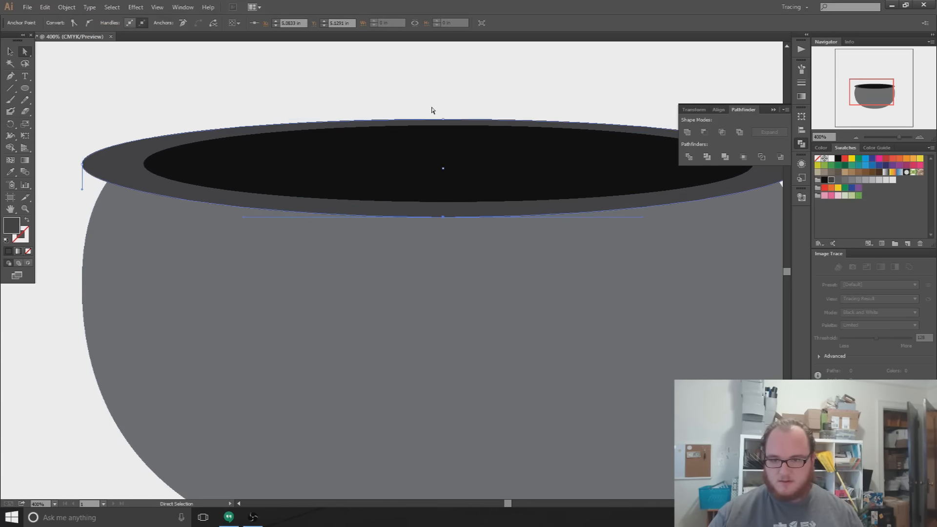
key(Down)
key(Down)
key(Down)
key(Down)
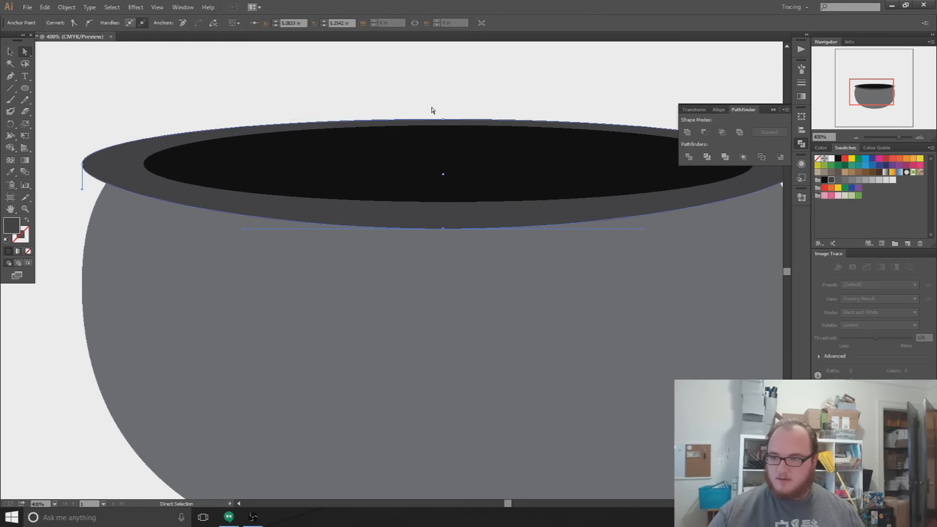
key(Up)
key(Up)
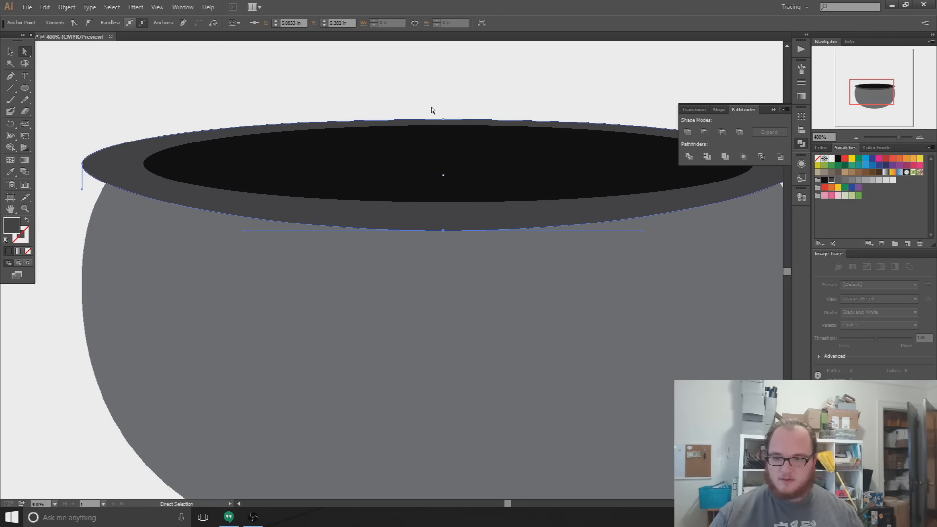
Lengthen the upper and lower direction handles of the rim's left anchor point to round that end.
click(82, 165)
drag(82, 141, 82, 126)
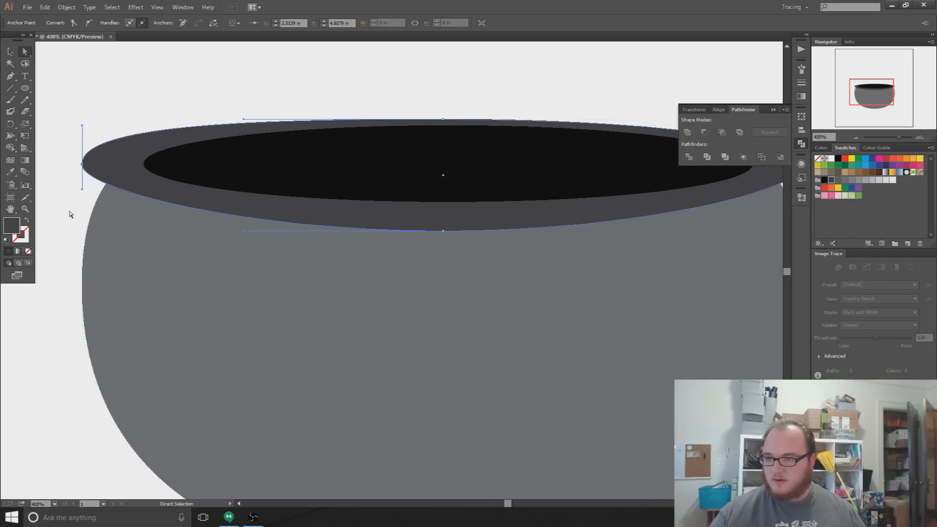
drag(82, 190, 80, 202)
click(64, 152)
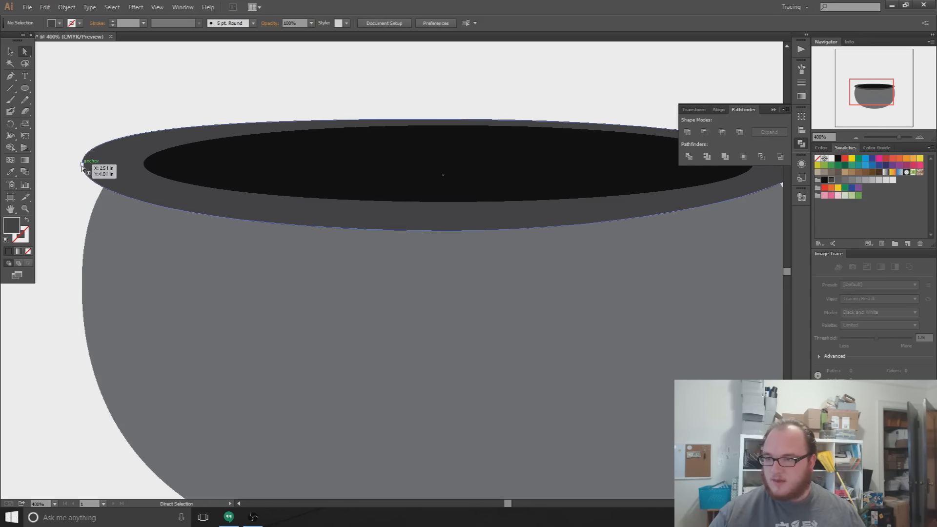
Move the rim ellipse's left anchor point inward to X about 2.68 in.
click(82, 165)
key(Right)
key(Right)
key(Right)
key(Right)
key(Right)
key(Right)
key(Right)
key(Right)
key(Right)
key(Right)
key(Right)
key(Right)
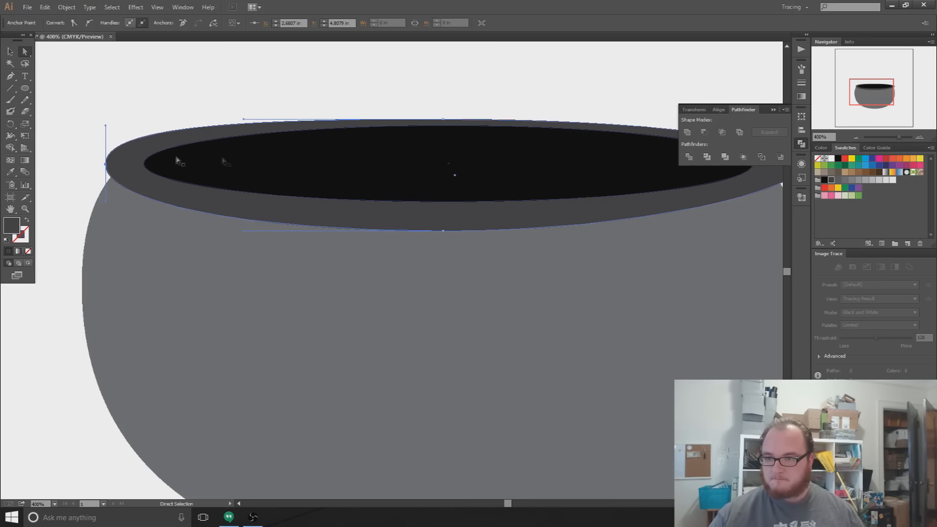
click(424, 112)
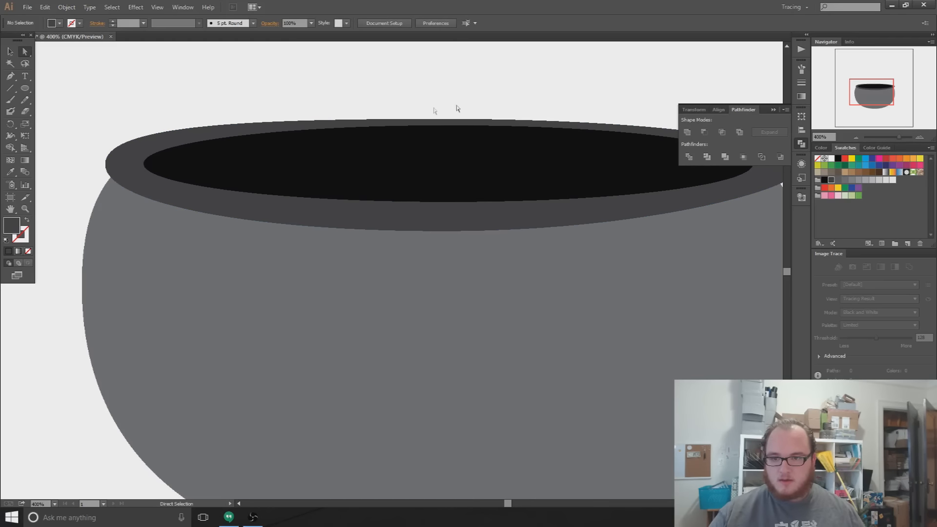
Raise the top anchor point of the dark gray rim ellipse slightly to thicken the rim's back edge.
drag(464, 125, 465, 124)
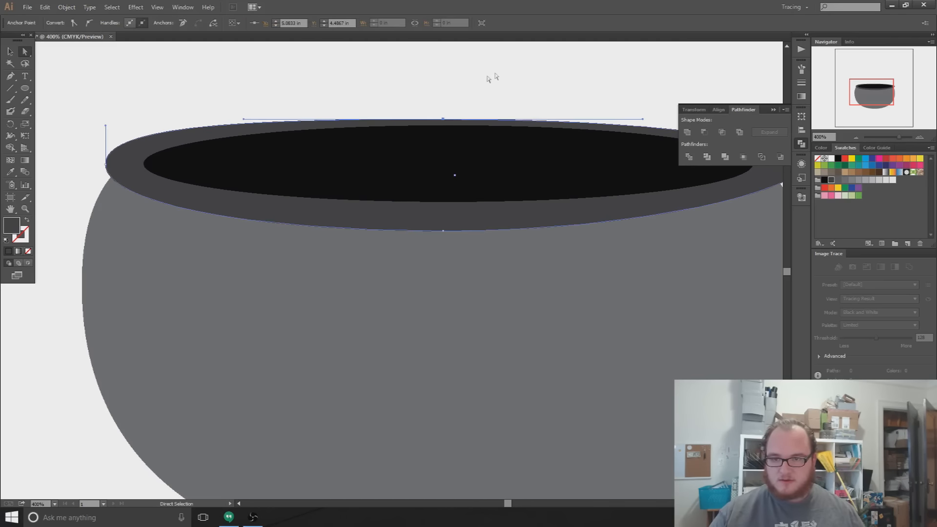
key(Up)
key(Up)
key(Up)
key(Up)
key(Down)
key(Down)
key(Up)
click(529, 110)
Move the rim ellipse's right anchor point inward to X about 7.56 in.
drag(548, 105, 397, 115)
drag(651, 218, 612, 176)
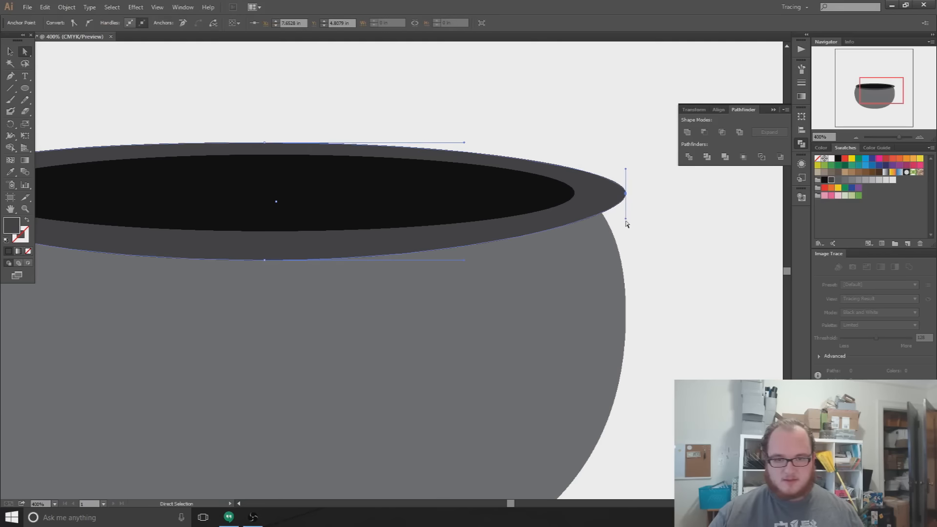
key(Left)
key(Left)
key(Left)
key(Left)
key(Left)
key(Left)
key(Left)
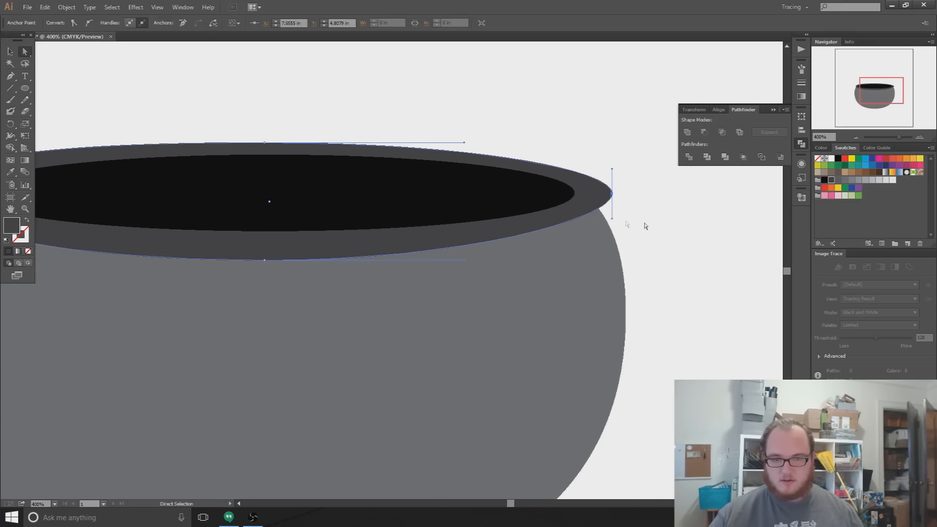
Lengthen the upper and lower direction handles of the rim's right anchor point to round that end.
drag(612, 219, 612, 237)
mouse_move(613, 171)
mouse_down()
mouse_move(612, 152)
mouse_move(613, 161)
mouse_up()
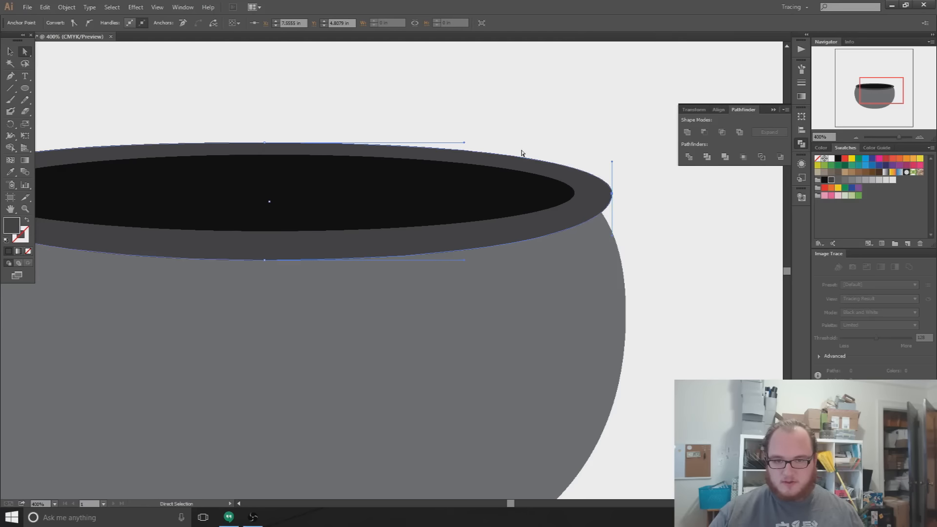
click(521, 152)
drag(408, 219, 535, 185)
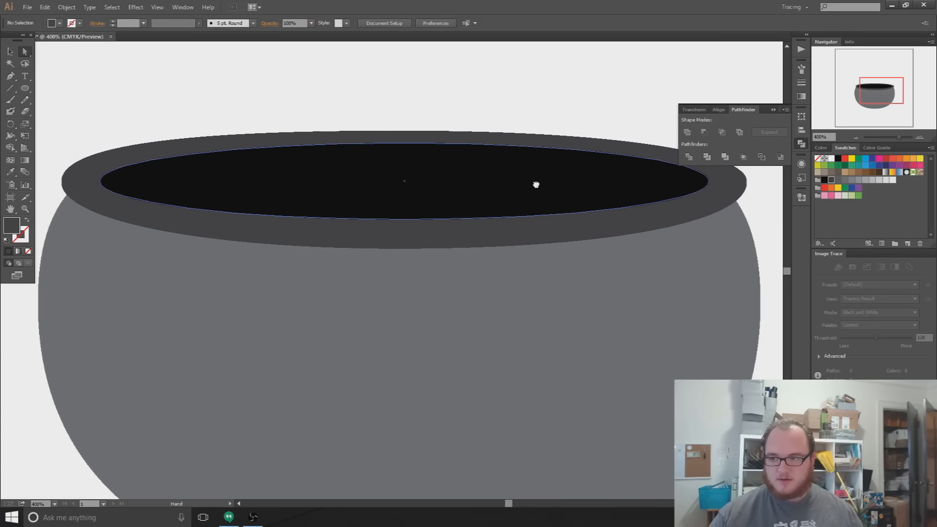
scroll(490, 185, down, 1)
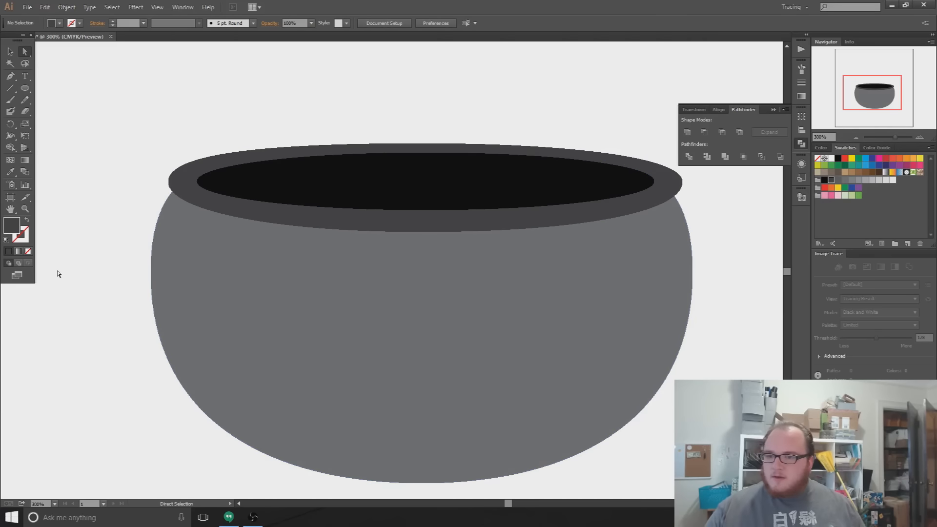
scroll(201, 318, down, 1)
scroll(201, 318, up, 1)
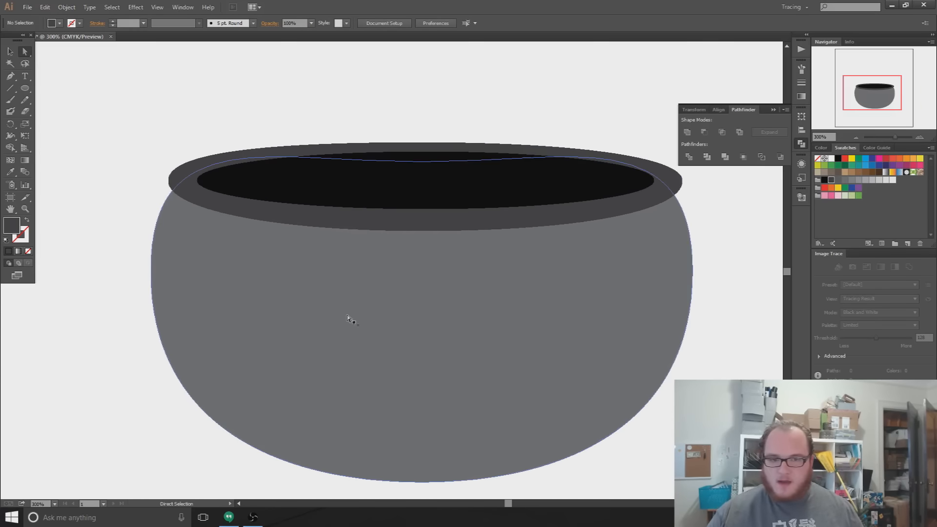
Move the gray bowl body down to Y about 6.24 in, leaving the rim and opening in place.
click(360, 356)
scroll(390, 362, down, 1)
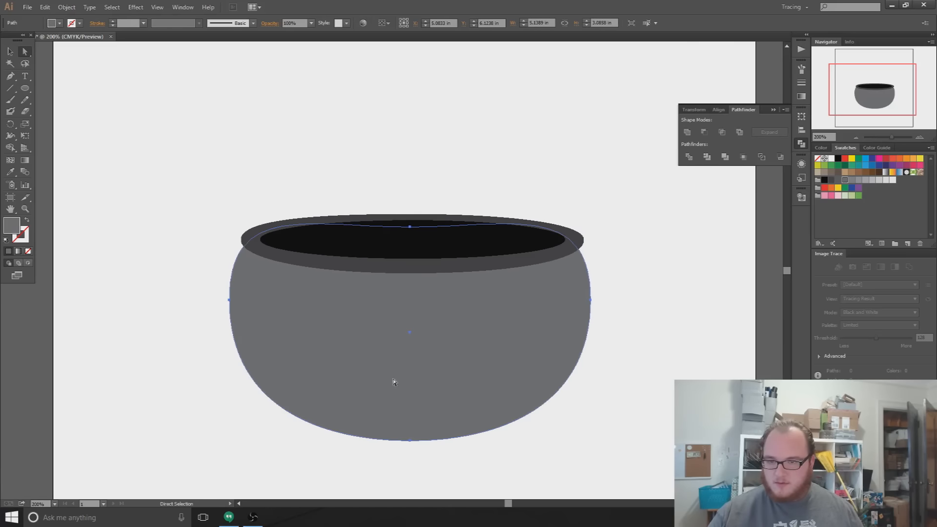
drag(419, 387, 420, 380)
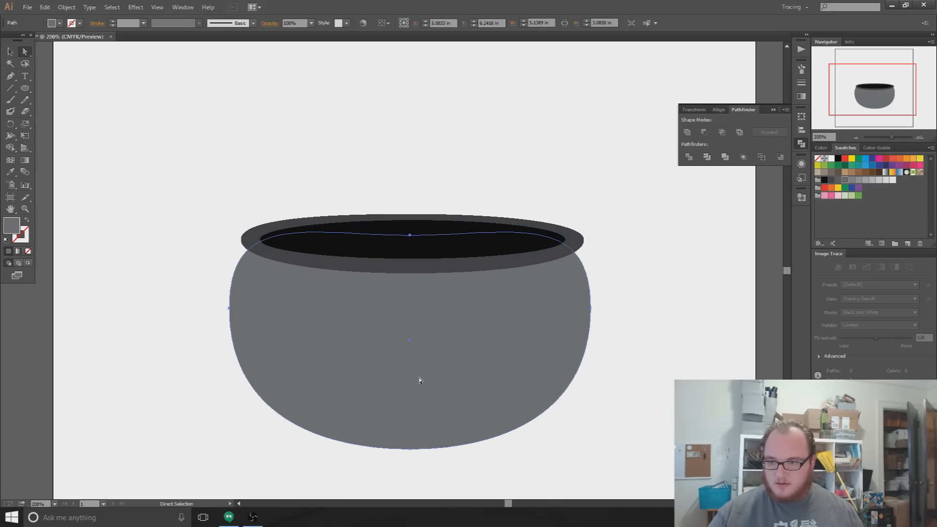
click(635, 426)
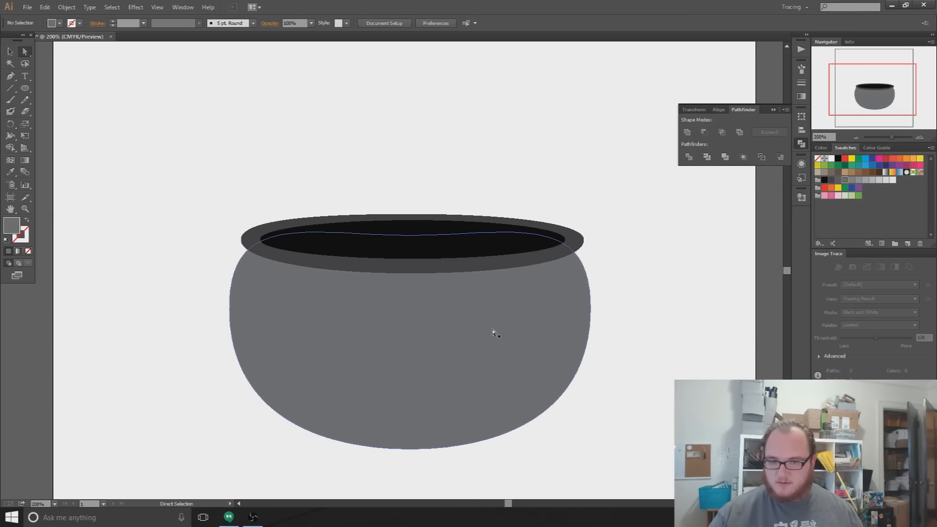
Select the bowl body, rim and black opening together and align their horizontal centers.
drag(194, 160, 463, 387)
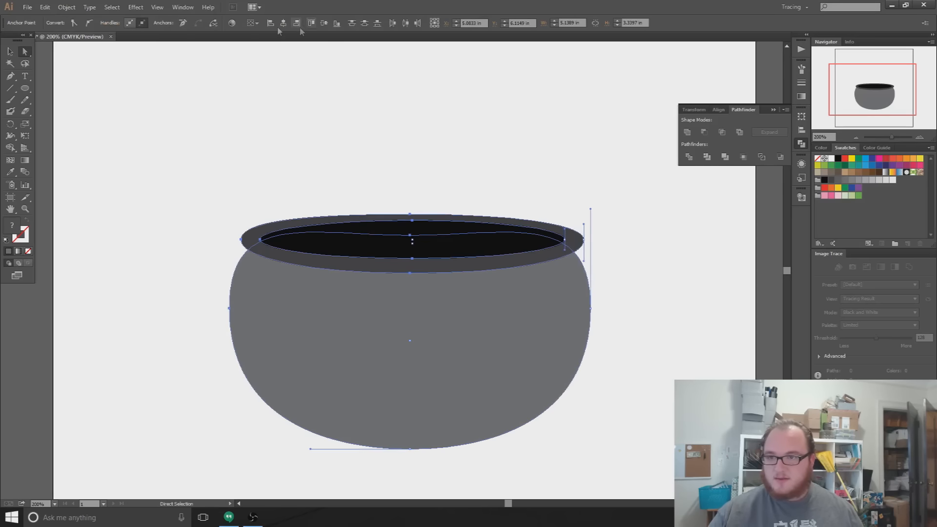
click(157, 105)
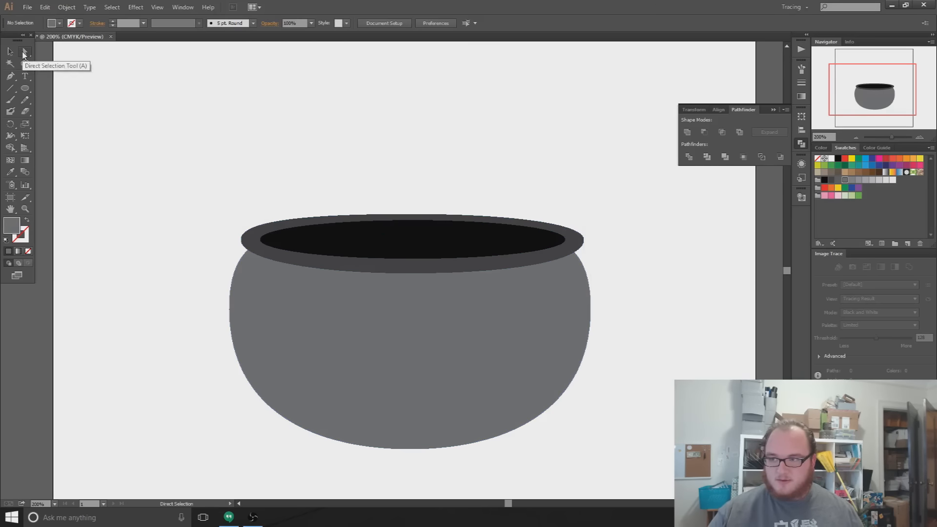
click(11, 51)
drag(228, 271, 613, 407)
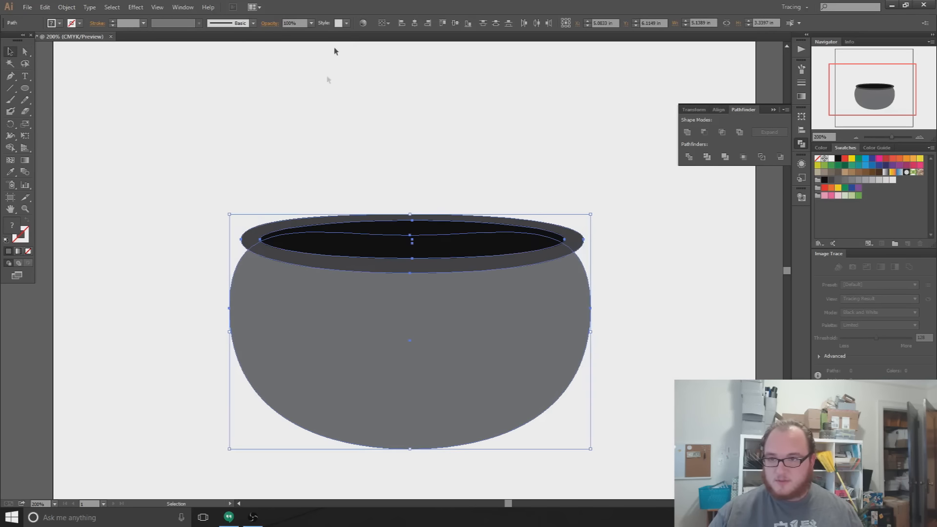
click(414, 24)
click(450, 196)
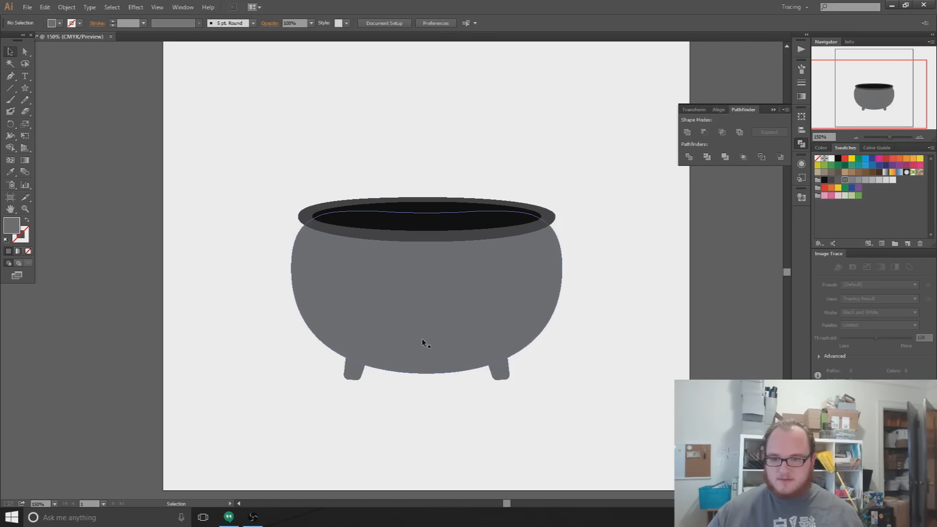
Select the bowl body together with its two feet and bring up the Pathfinder options.
click(420, 341)
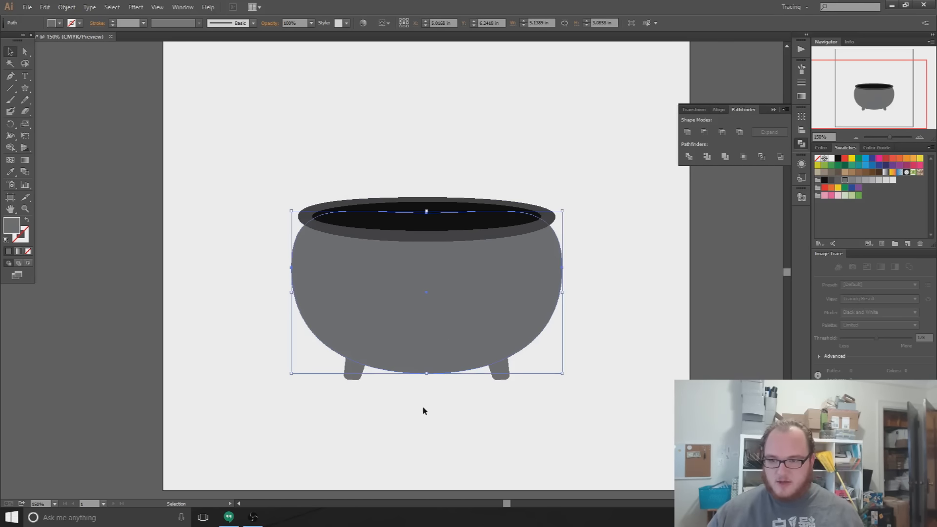
click(579, 205)
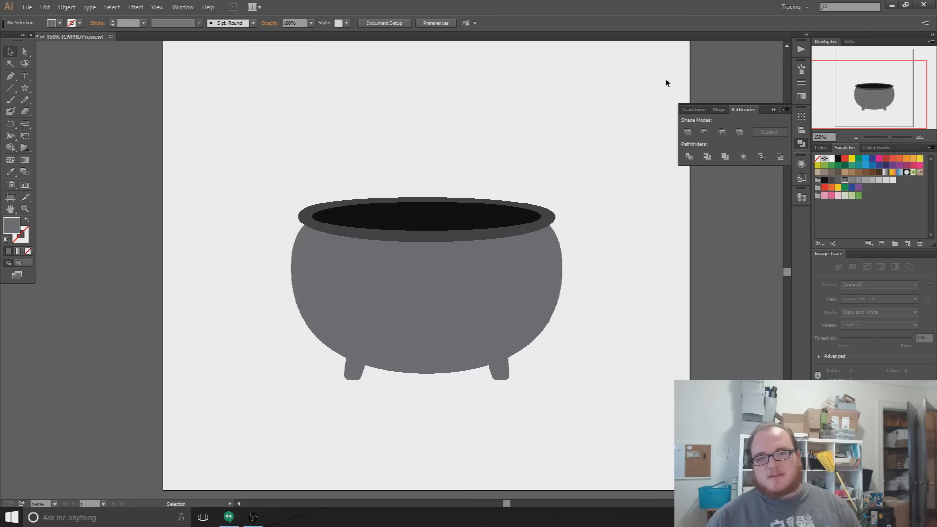
drag(569, 444, 268, 318)
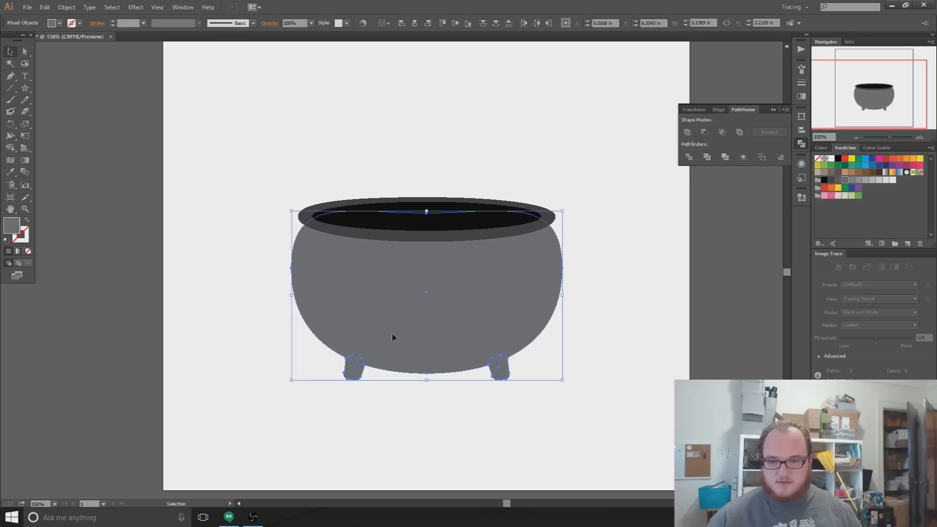
click(690, 133)
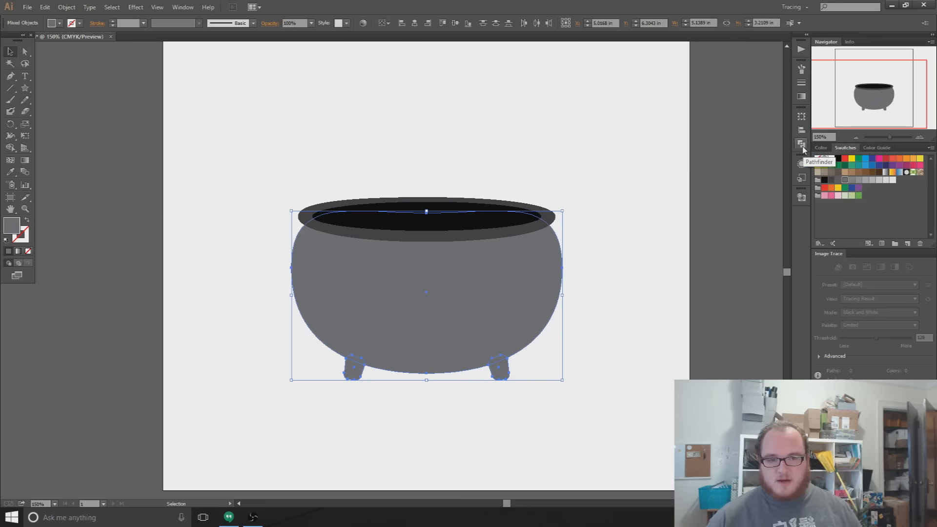
click(182, 7)
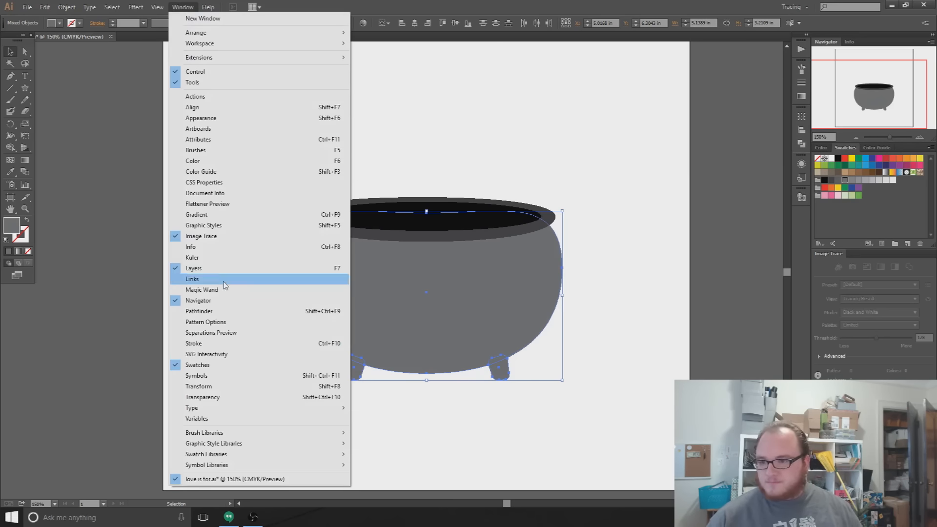
click(316, 312)
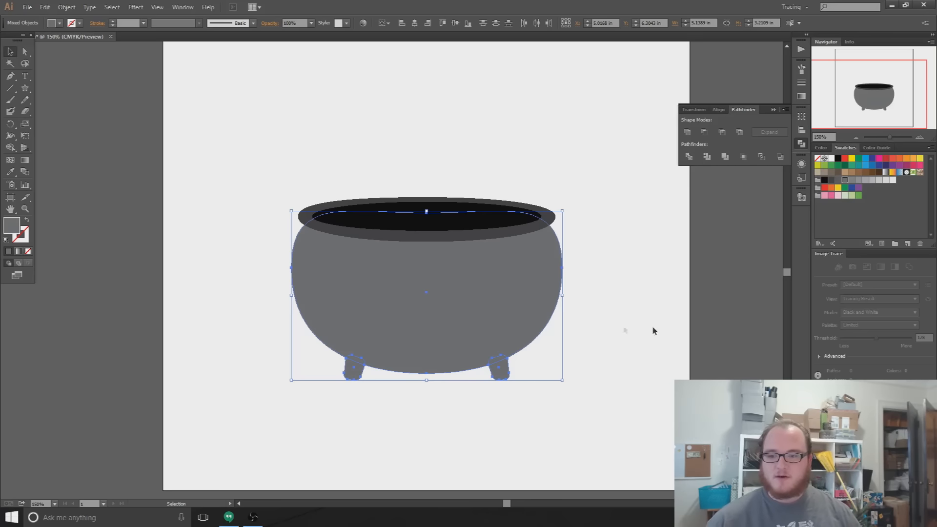
click(385, 446)
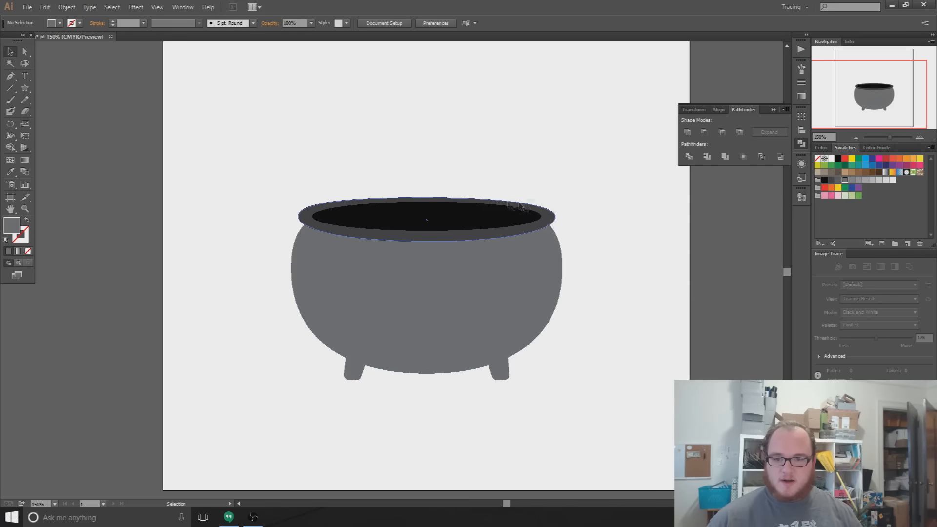
Duplicate the dark gray rim ellipse and place the copy in the empty area above the cauldron.
click(553, 216)
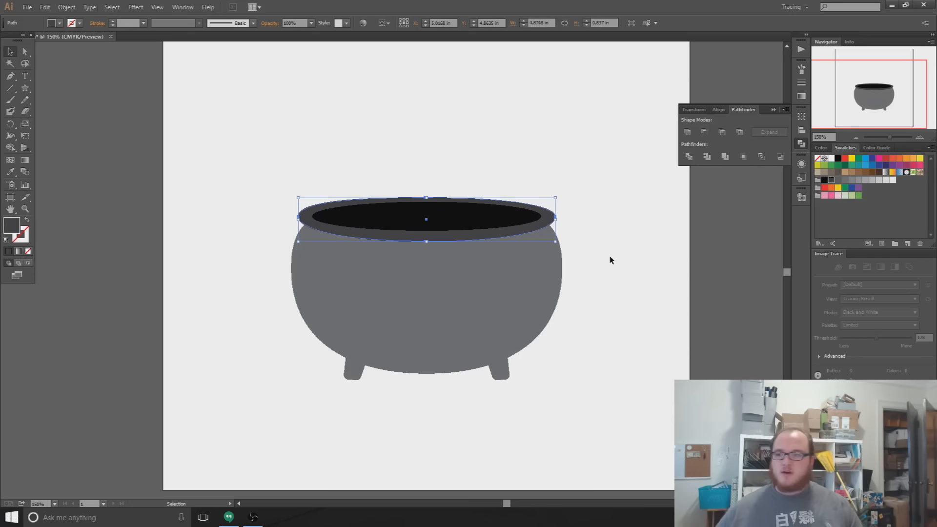
click(25, 88)
key(v)
key(alt)
key(v)
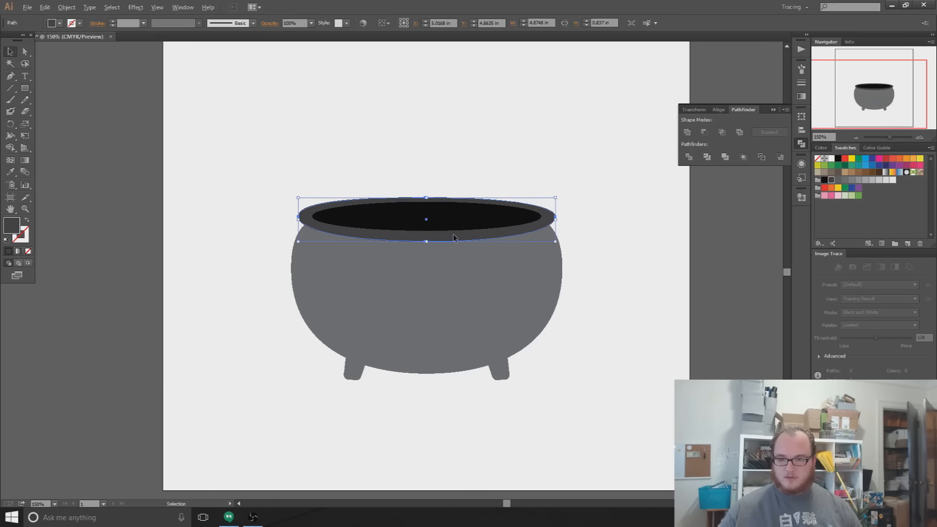
drag(453, 237, 446, 163)
drag(525, 176, 525, 175)
click(595, 163)
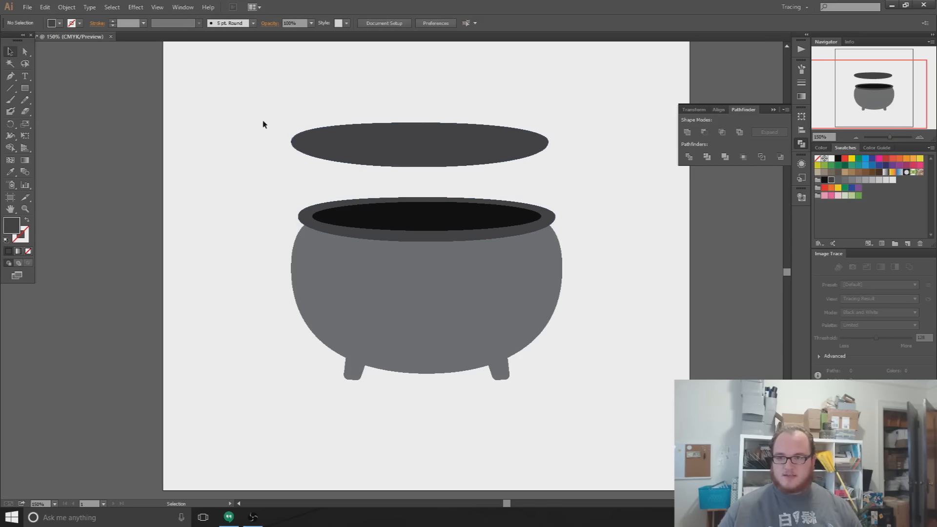
Draw a rectangle about 2.44 × 1.52 in over the right half of the ellipse copy and subtract it from the ellipse.
click(28, 89)
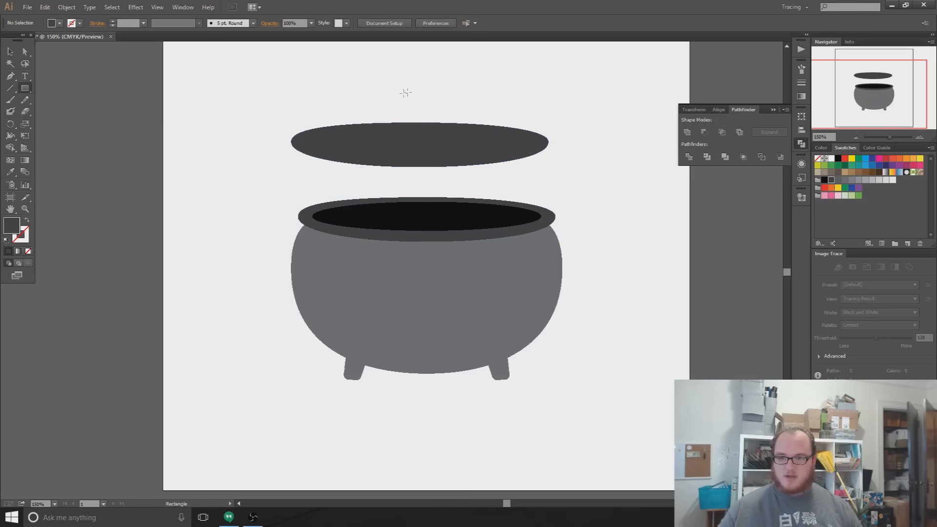
drag(416, 103, 544, 182)
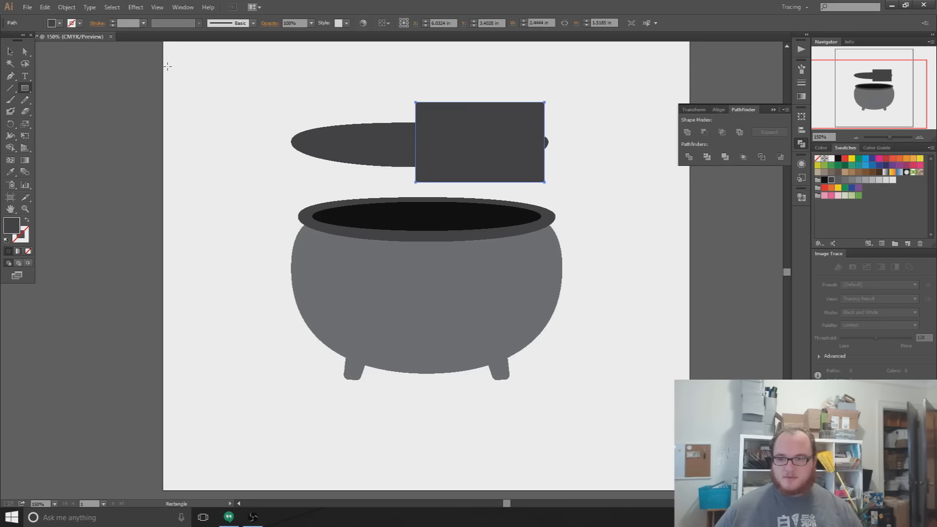
click(10, 51)
drag(289, 83, 500, 128)
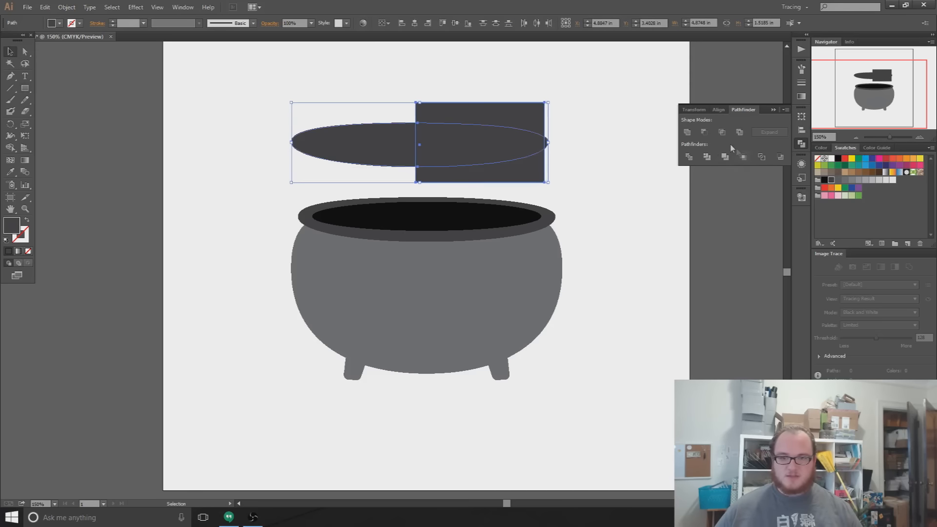
click(704, 132)
click(570, 168)
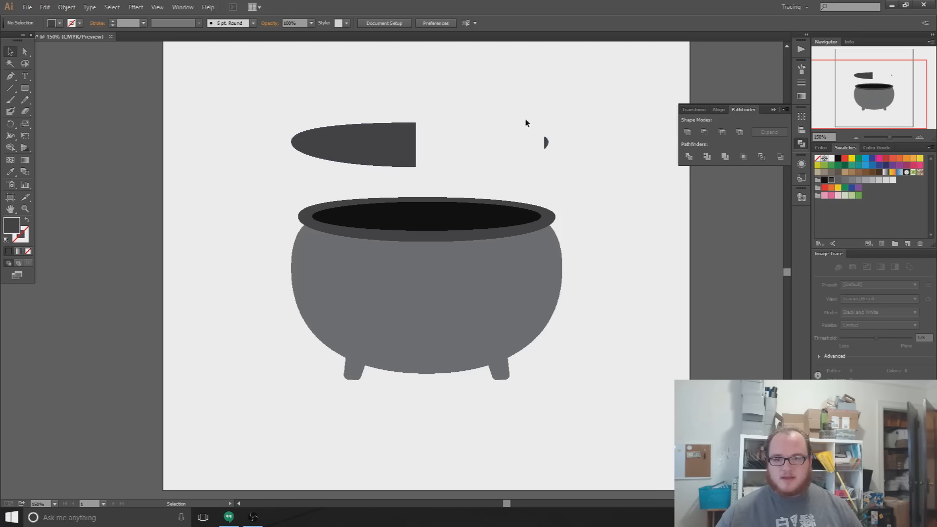
Ungroup the cut ellipse and delete the small leftover sliver at its right end.
drag(525, 119, 565, 167)
click(527, 146)
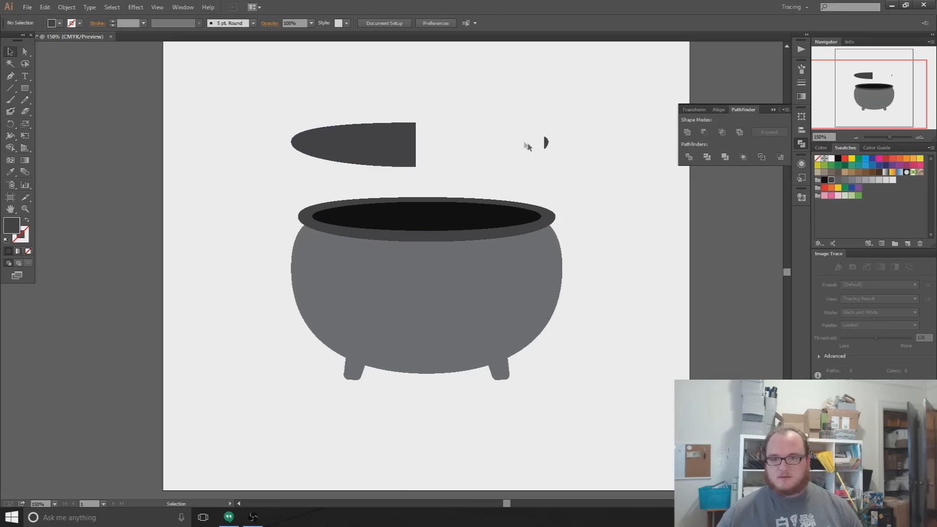
click(547, 143)
right_click(391, 137)
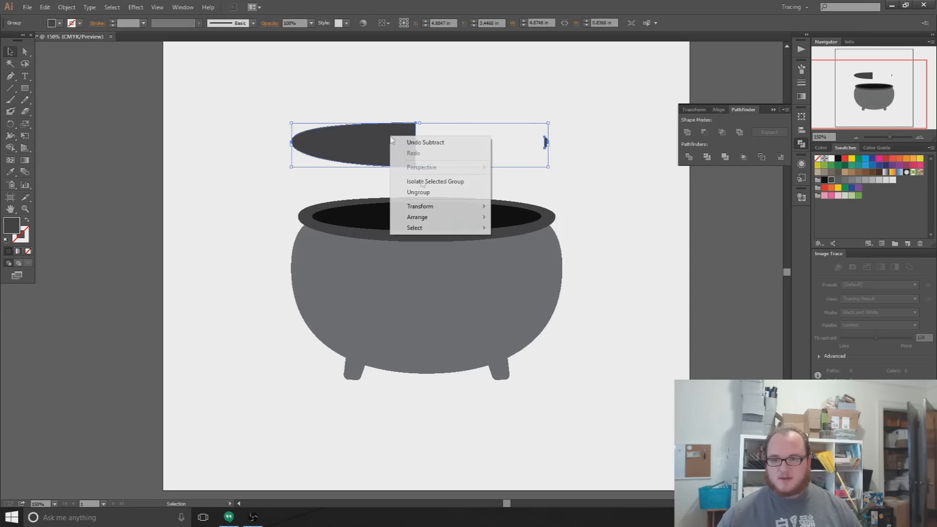
click(433, 193)
click(595, 166)
drag(524, 105, 566, 168)
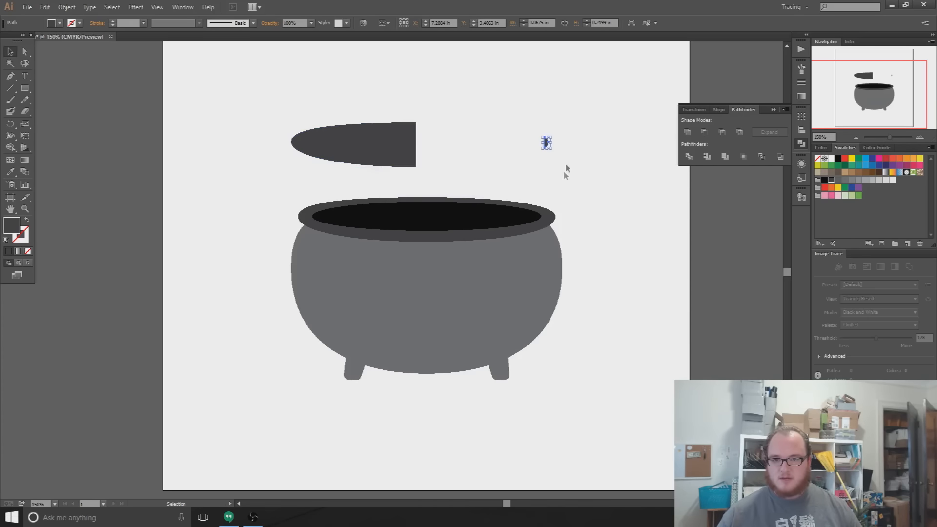
key(Delete)
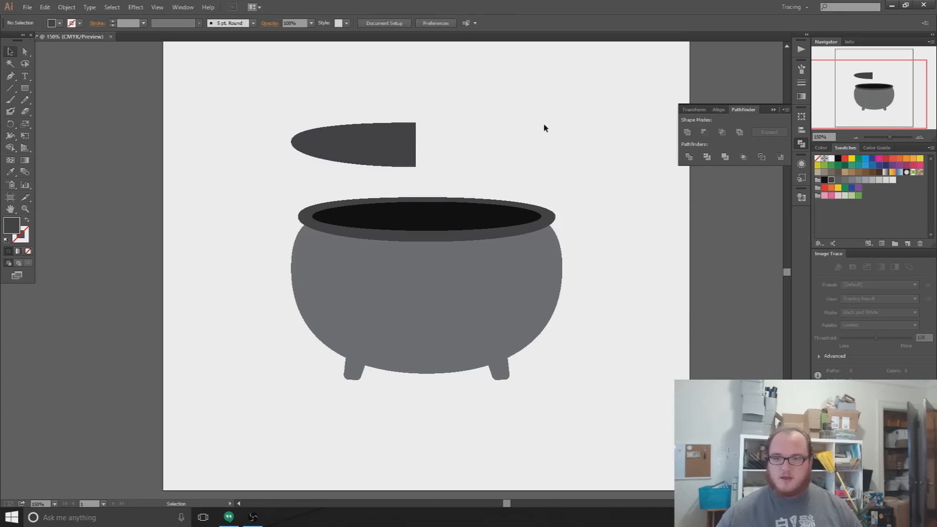
Copy the half ellipse beside the original, reflect it across the vertical axis and align it flush to form a symmetrical ellipse.
drag(363, 149, 490, 142)
right_click(490, 142)
mouse_move(561, 269)
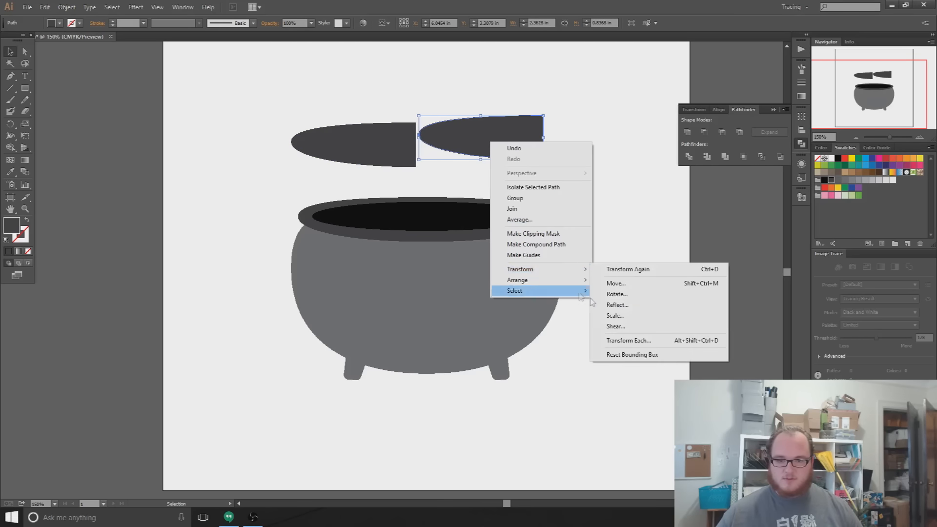
click(625, 304)
click(403, 289)
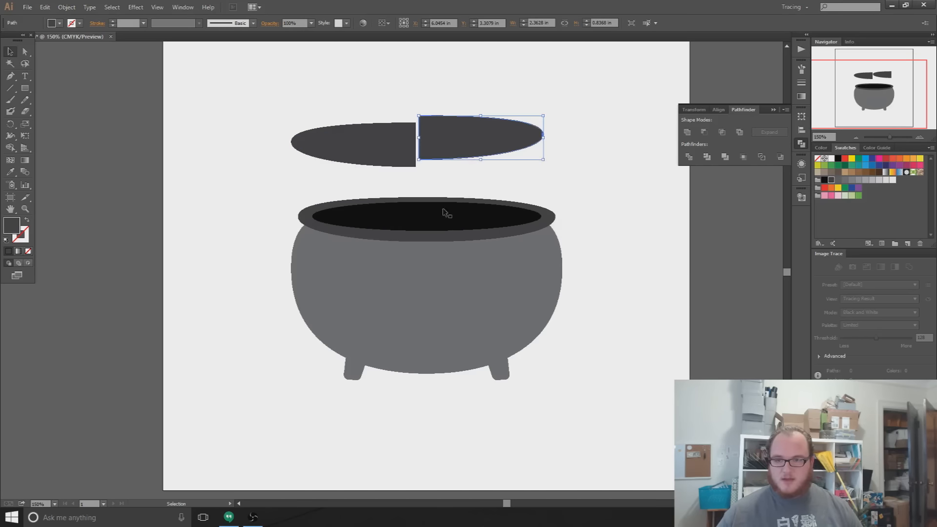
drag(462, 148, 451, 162)
click(408, 148)
click(414, 97)
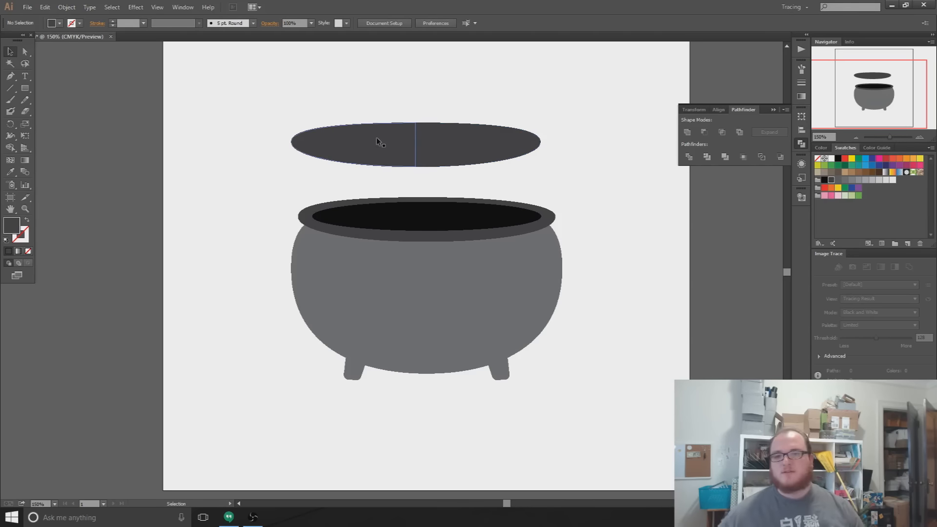
Delete both halves of the demonstration ellipse above the cauldron.
drag(340, 72, 582, 165)
key(Delete)
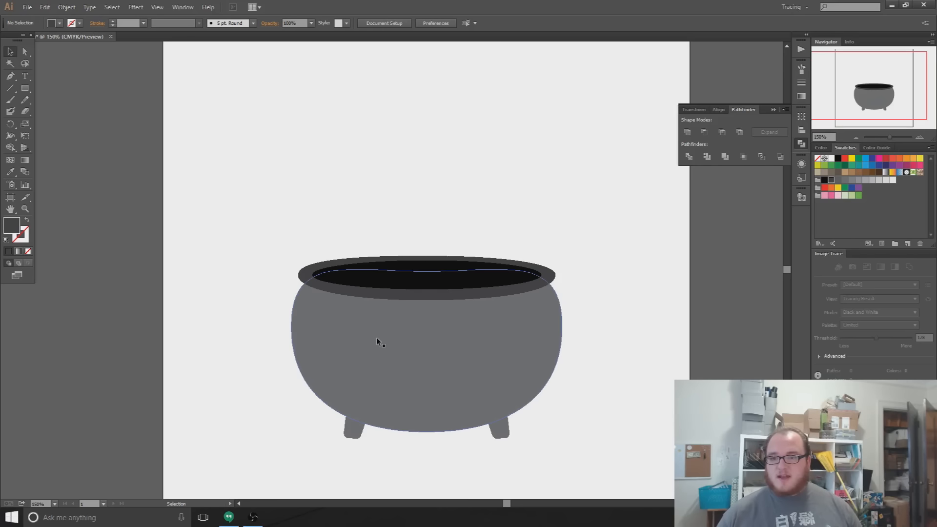
Draw a dark gray rectangle about 5.21 × 2.86 in above the cauldron and a circle about 0.68 in wide inside its upper-left corner.
scroll(376, 339, up, 3)
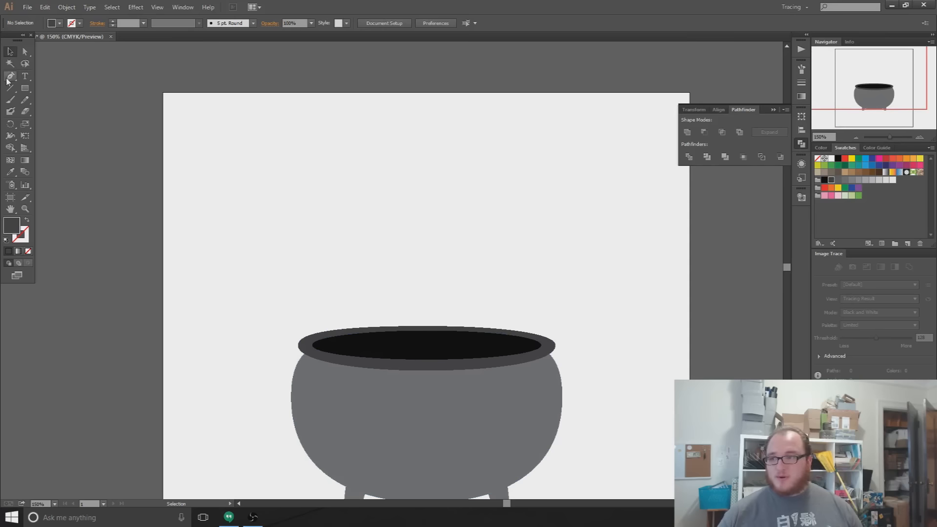
click(25, 88)
drag(286, 128, 557, 280)
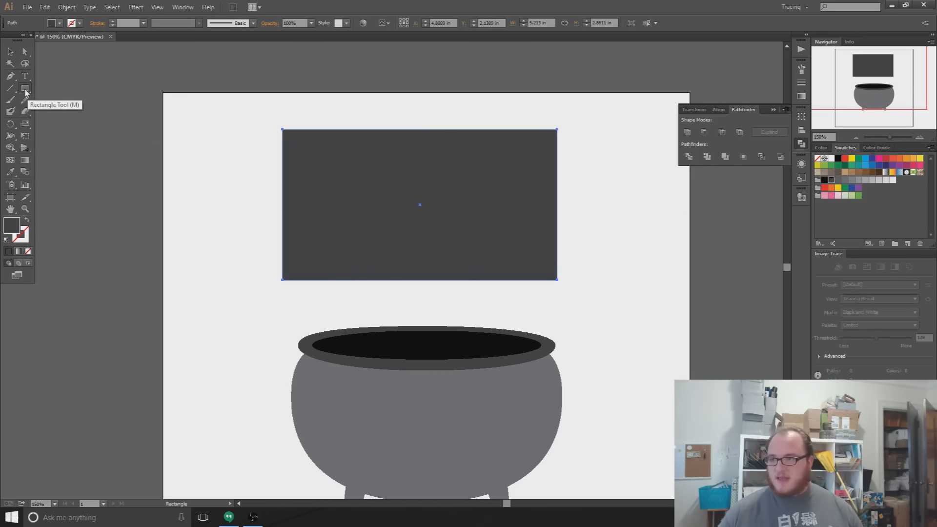
key(l)
drag(294, 133, 331, 176)
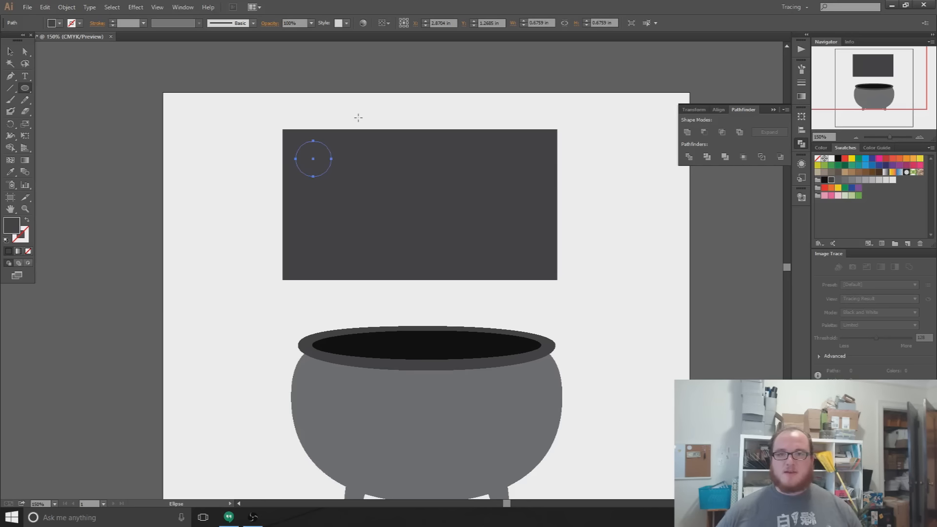
Delete the rectangle and the circle above the cauldron.
click(10, 51)
click(224, 116)
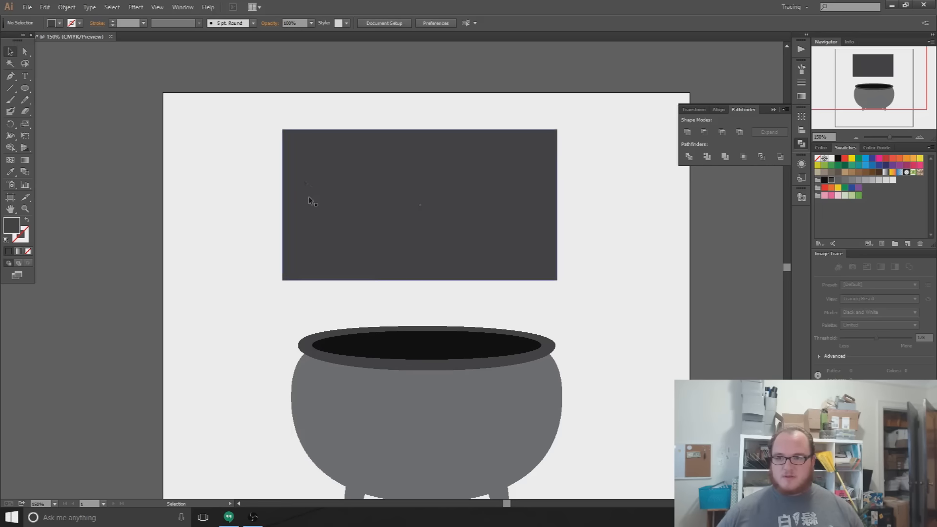
drag(248, 110, 588, 283)
key(Delete)
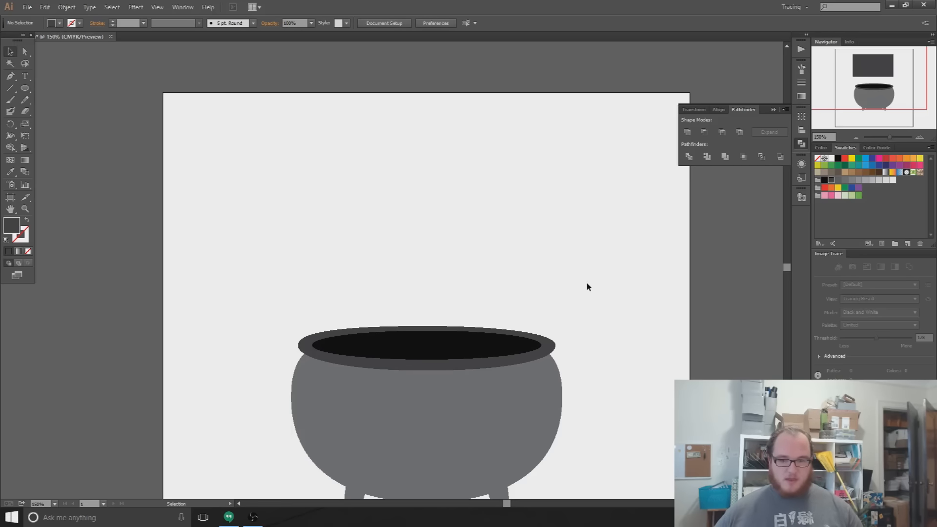
Unite the bowl body and its two feet into a single shape.
scroll(464, 276, down, 1)
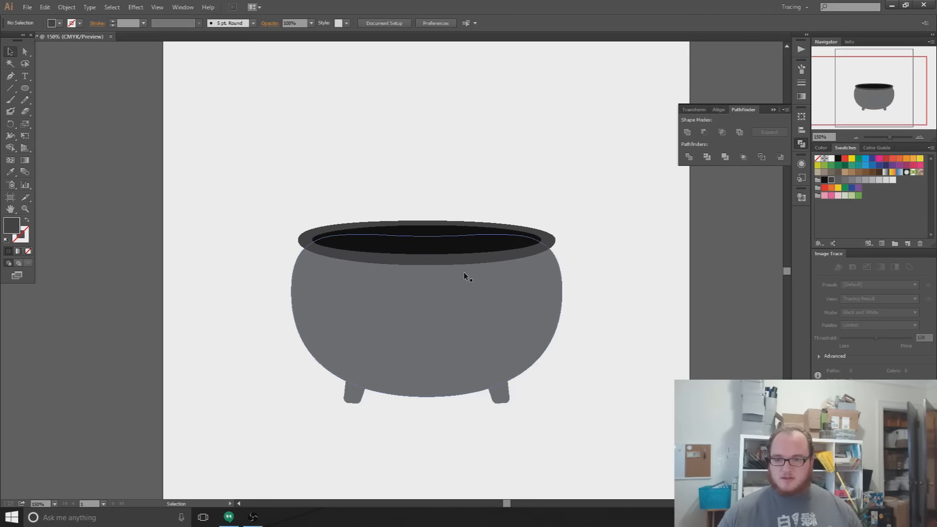
drag(561, 438, 289, 354)
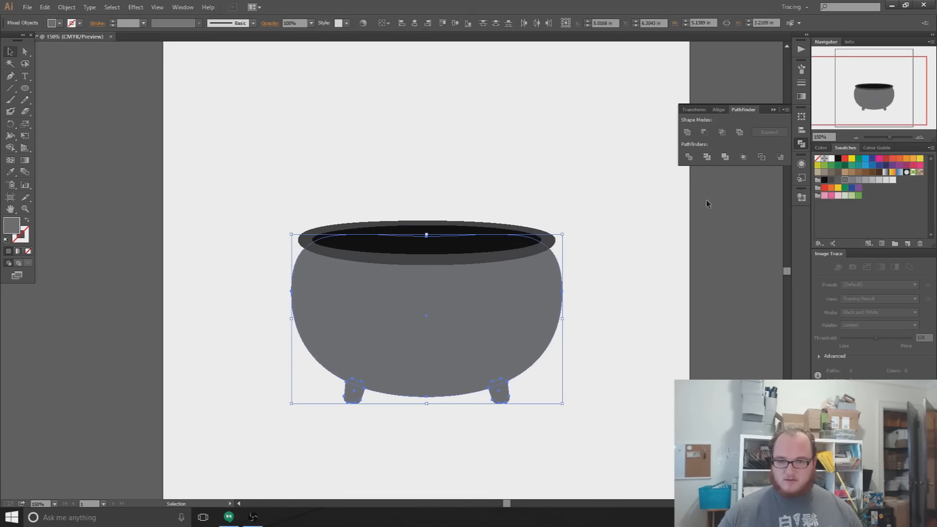
click(687, 132)
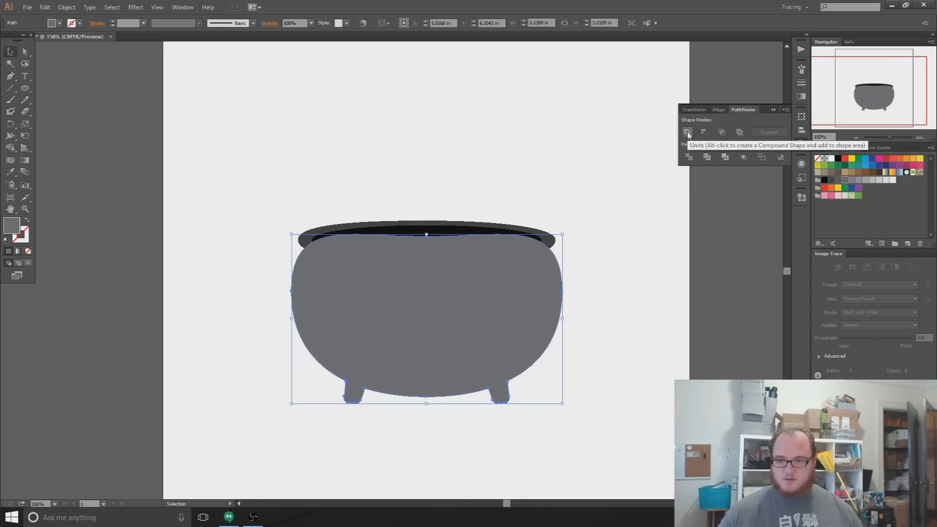
click(616, 389)
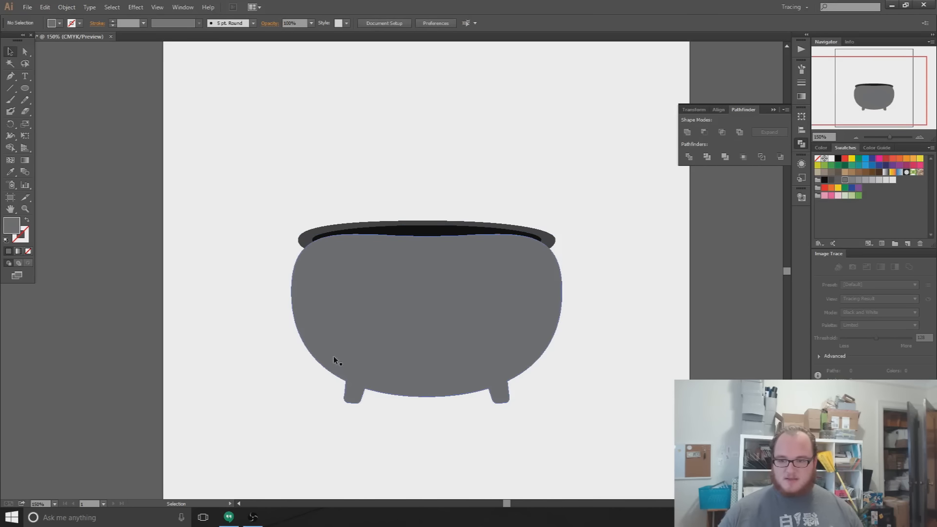
Send the united cauldron body to the back, behind the rim and the black opening.
click(429, 307)
key(a)
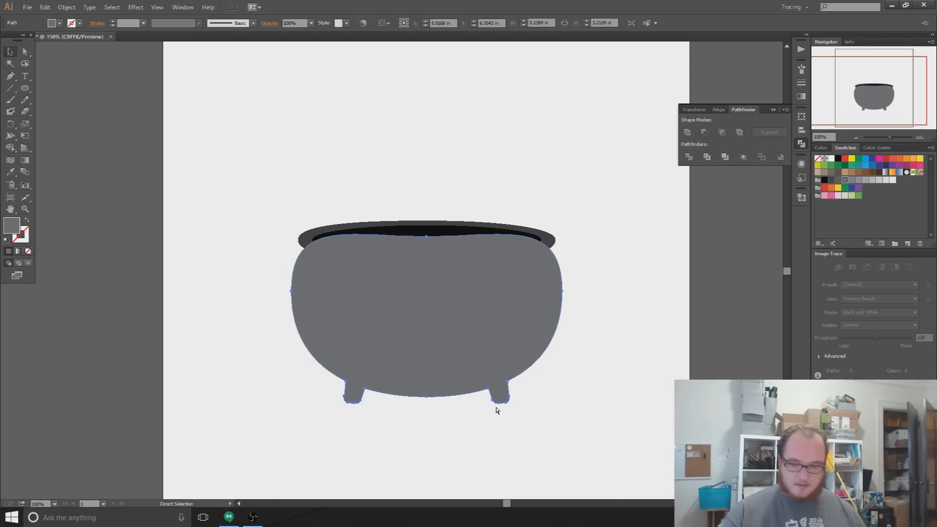
key(v)
right_click(445, 334)
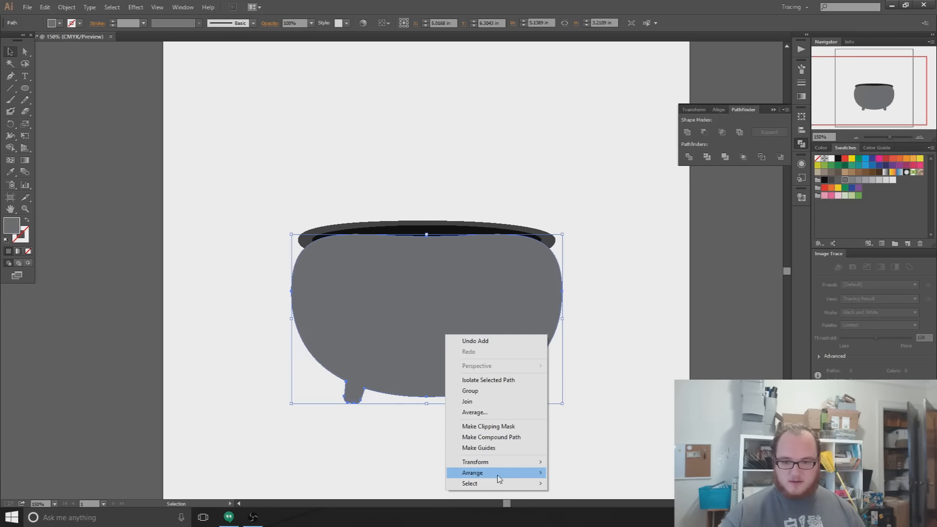
mouse_move(498, 477)
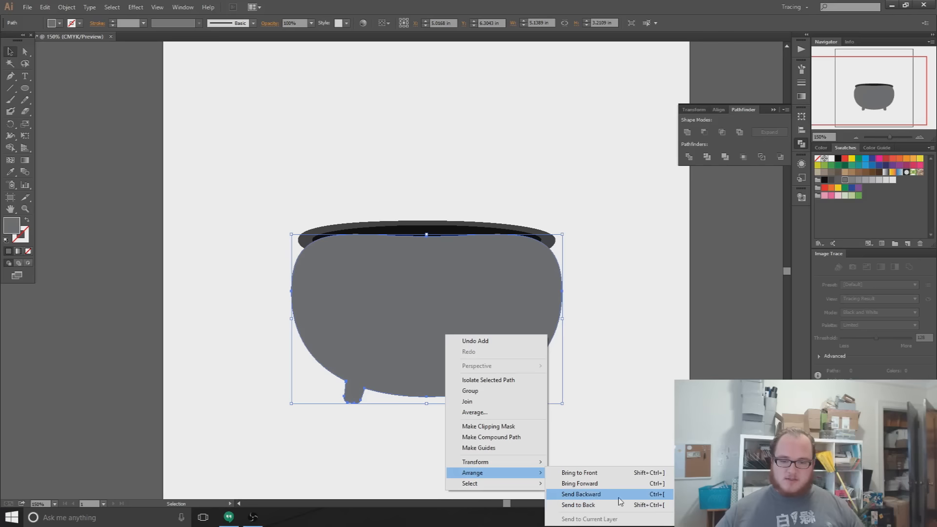
click(579, 506)
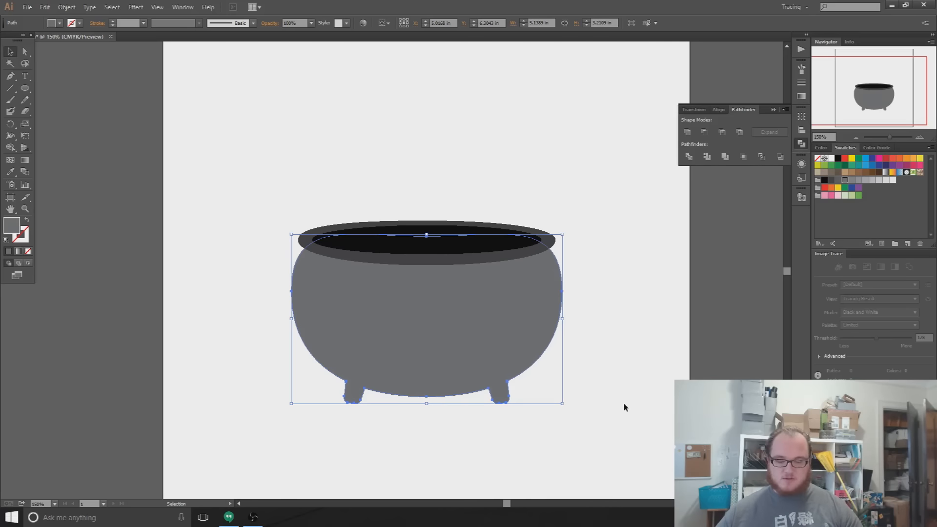
click(640, 391)
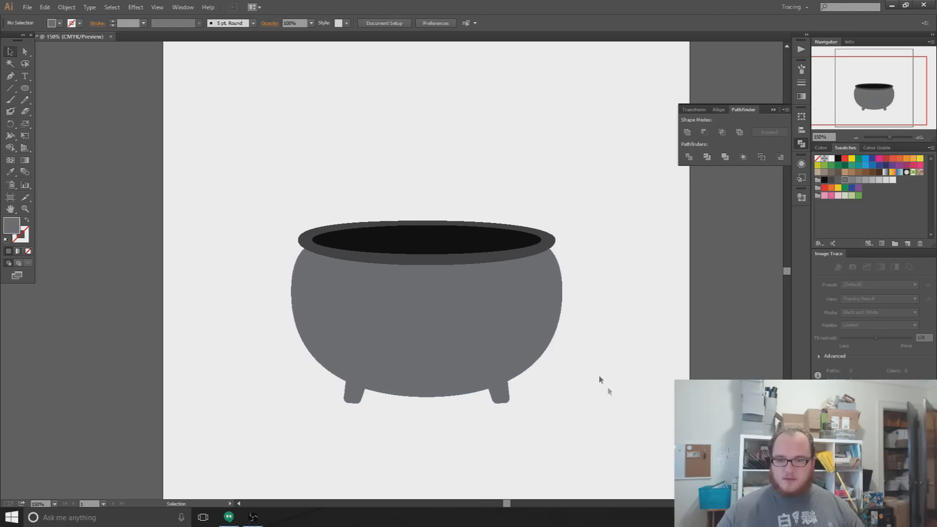
Using Draw Inside on the cauldron body, pen a shadow shape curving from its upper-left edge to the lower right and back around outside.
click(412, 350)
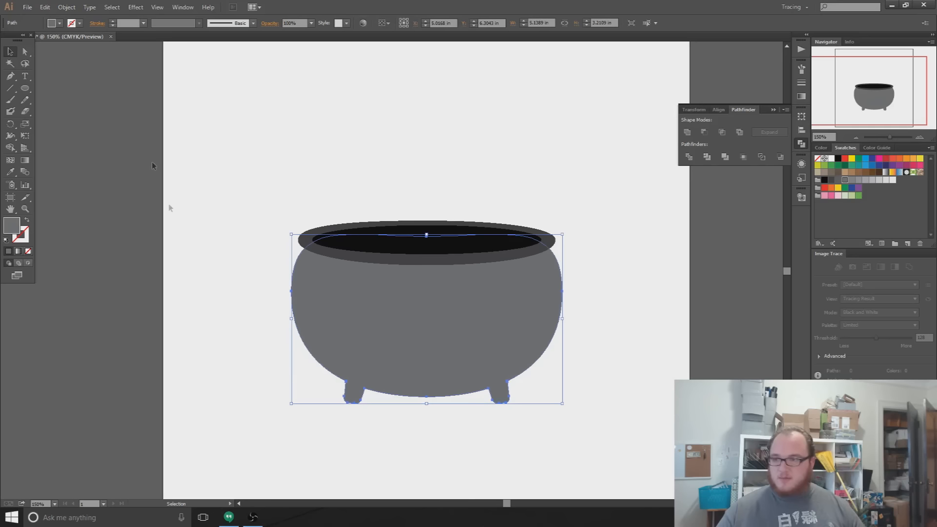
click(28, 263)
click(9, 75)
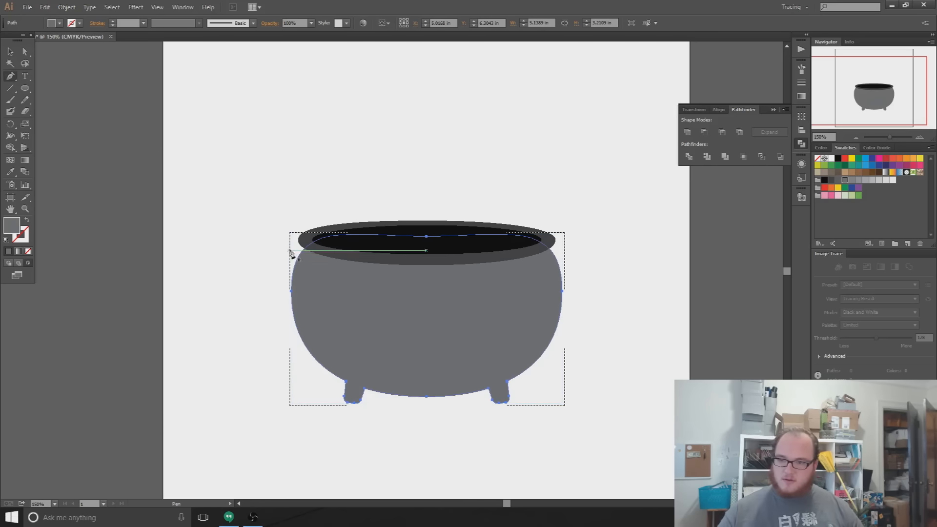
click(293, 246)
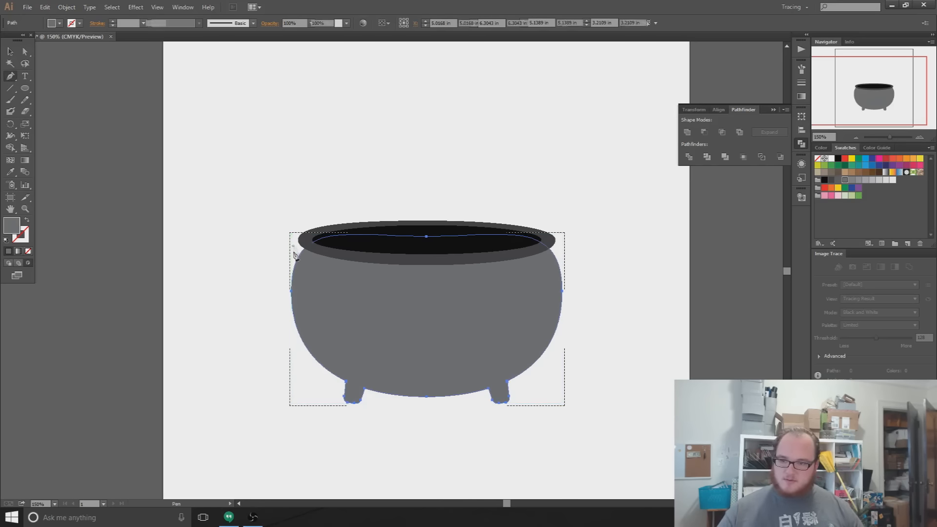
drag(522, 380, 728, 354)
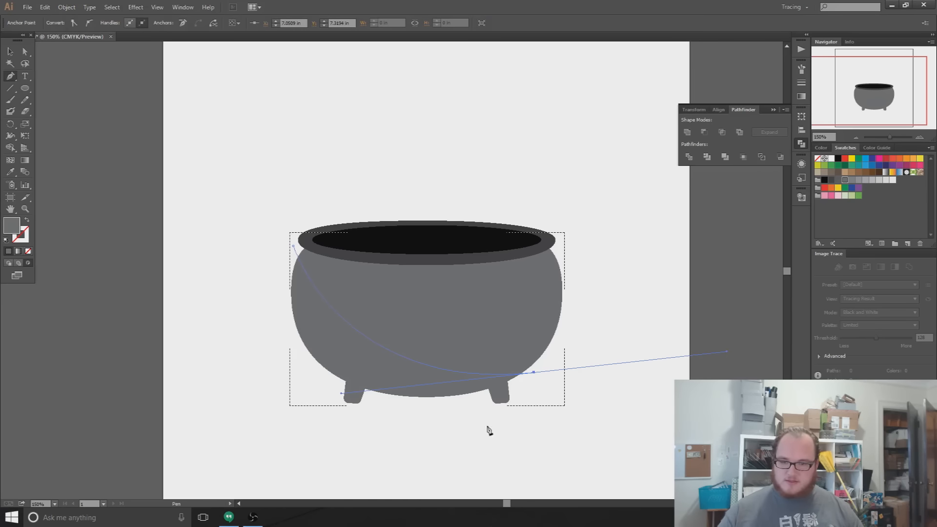
click(536, 404)
click(436, 432)
click(299, 401)
click(265, 328)
click(276, 255)
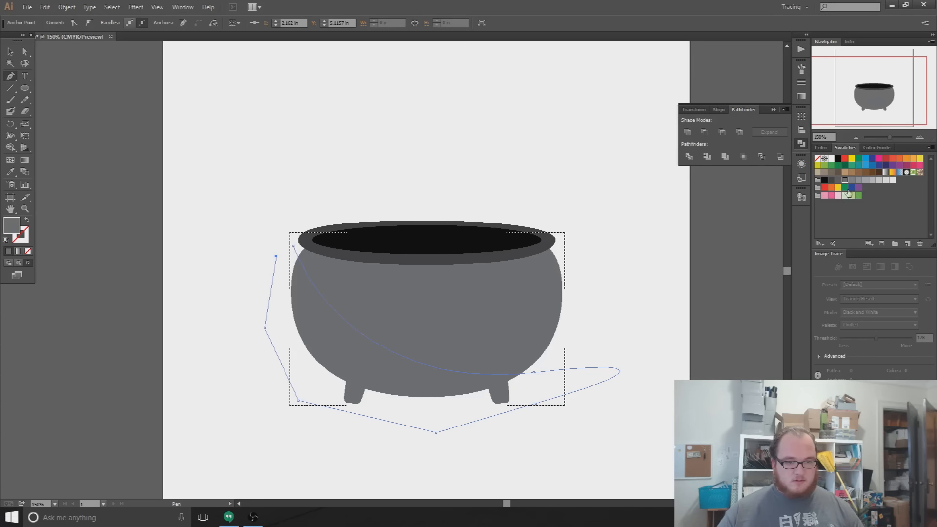
Fill the shadow shape with the K=80 gray swatch after trying the darker K=90 one.
click(838, 180)
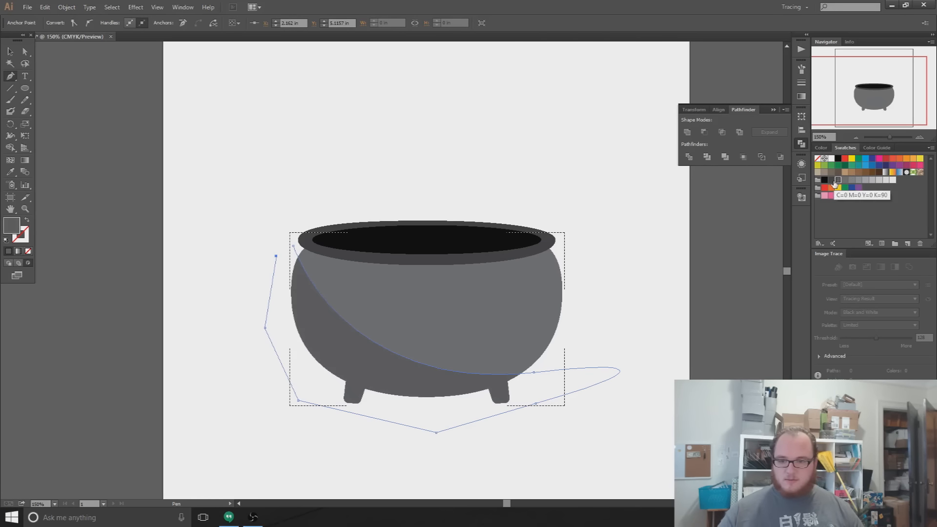
click(832, 180)
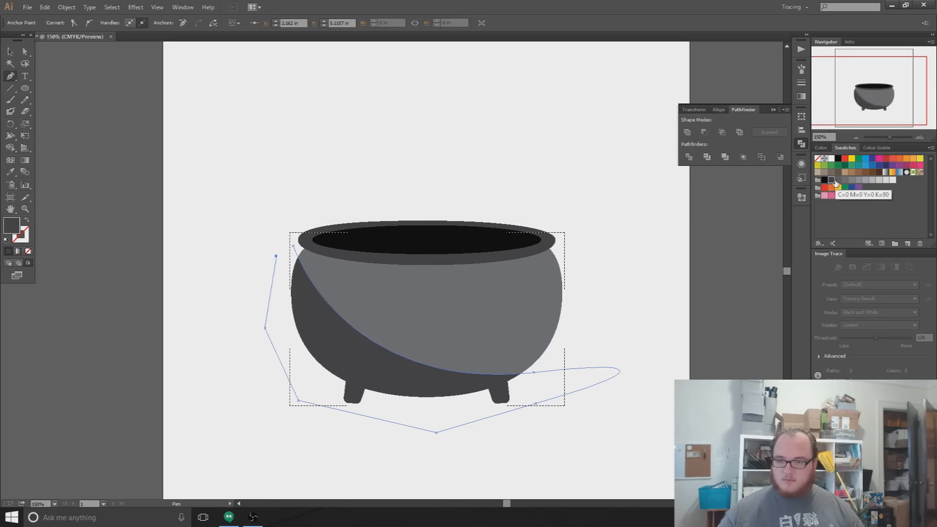
click(838, 180)
Move the shadow curve's upper starting anchor point rightward onto the rim's lower-left edge.
click(25, 51)
scroll(294, 264, up, 1)
scroll(294, 264, up, 1)
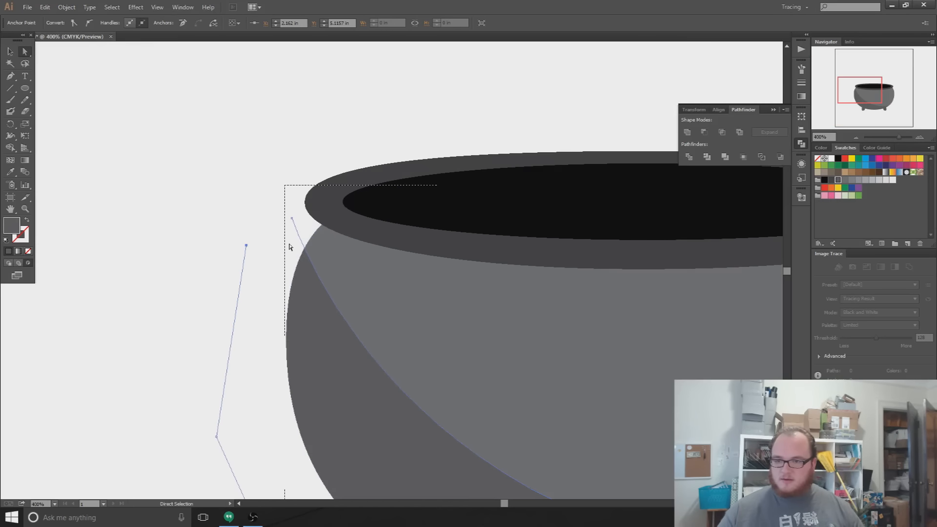
click(292, 218)
drag(292, 220, 327, 216)
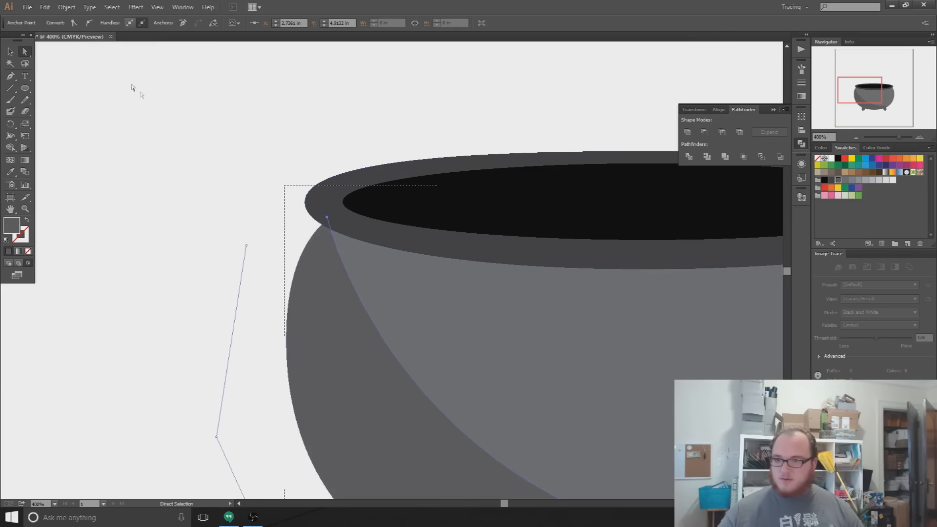
Convert the shadow's starting anchor to a smooth point, angle its handle to follow the bowl's curve, and tuck the anchor under the rim.
click(89, 23)
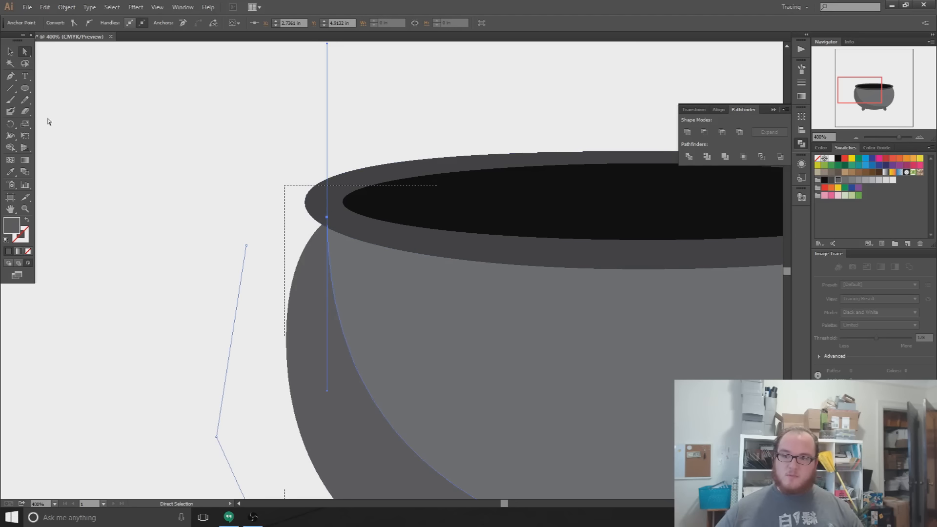
click(76, 22)
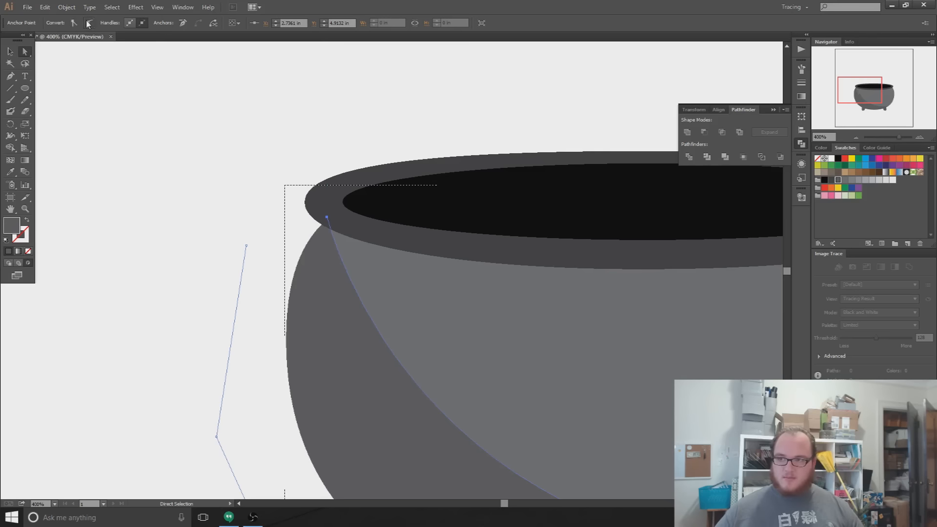
click(89, 23)
drag(327, 394, 277, 330)
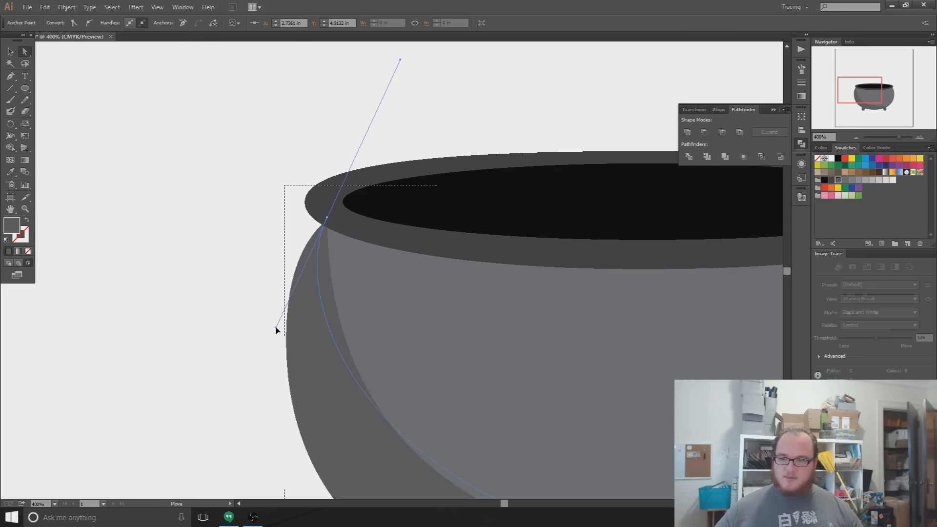
drag(327, 217, 343, 230)
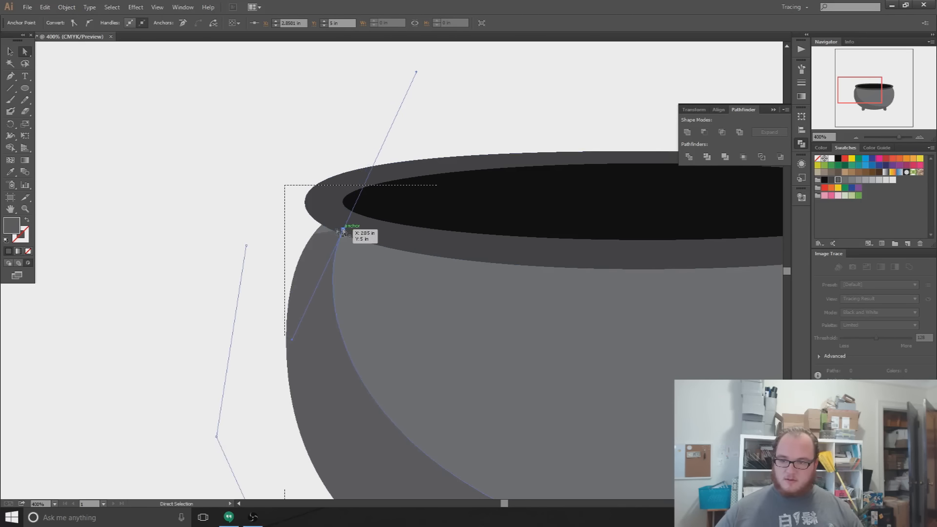
Raise the shadow path's outer end point to about rim height so the shading fills the bowl's upper-left edge, and deselect the path.
drag(246, 246, 253, 205)
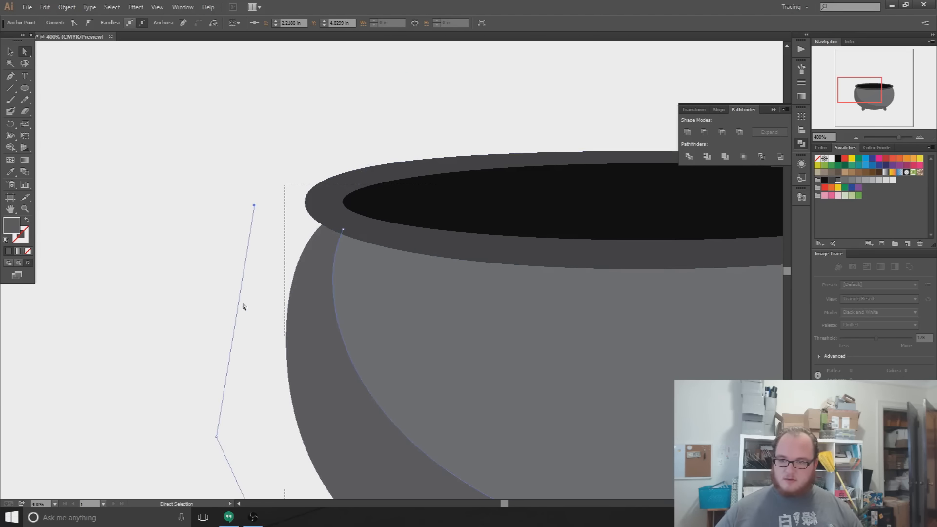
click(174, 313)
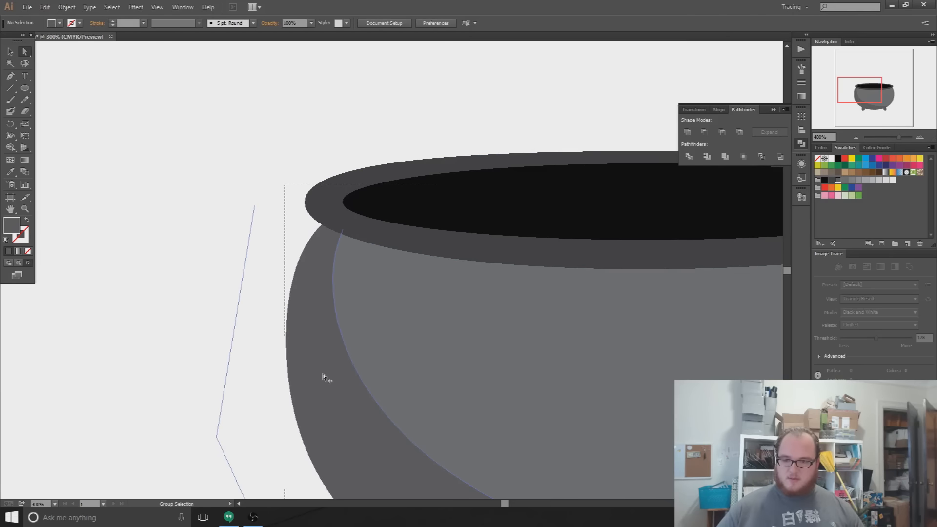
alt+scroll(324, 376, down, 3)
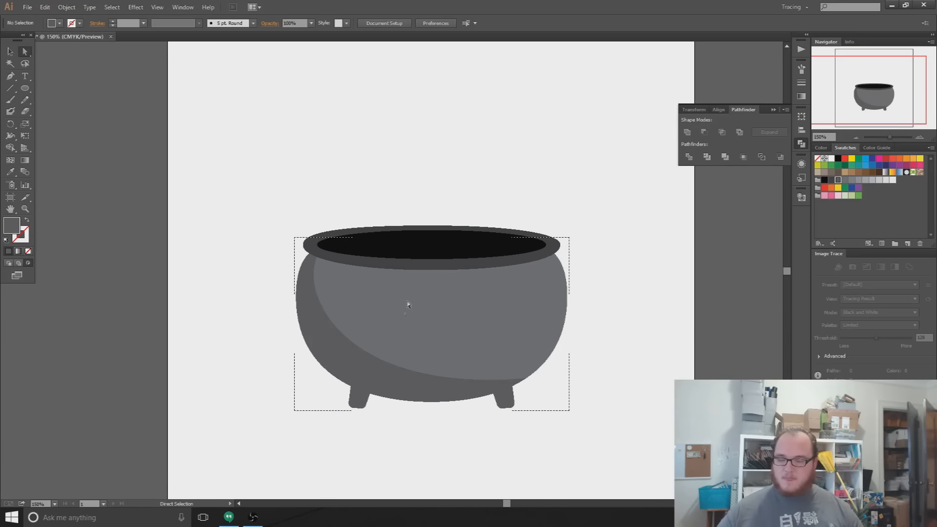
scroll(400, 293, up, 1)
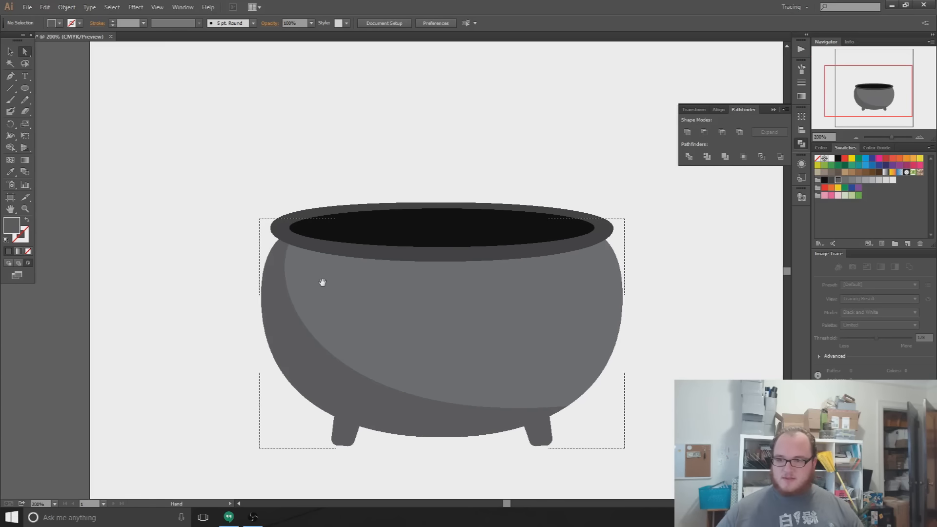
scroll(322, 314, up, 2)
click(242, 300)
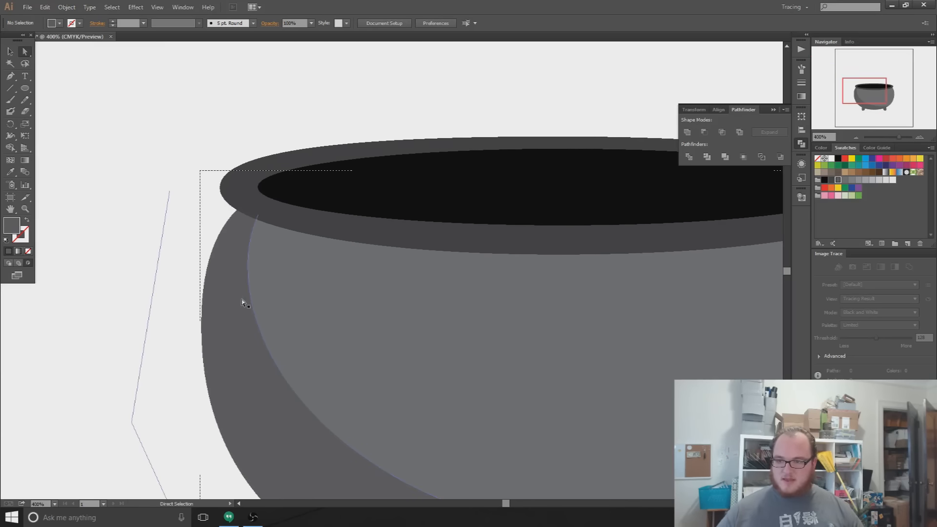
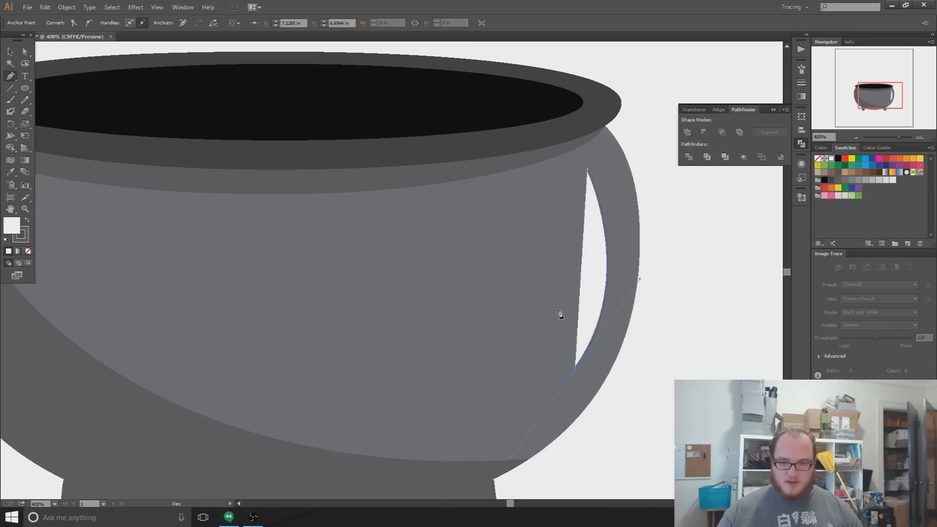
Turn the curved highlight path on the bowl's right side into a white stroke with no fill, and deselect it.
click(28, 221)
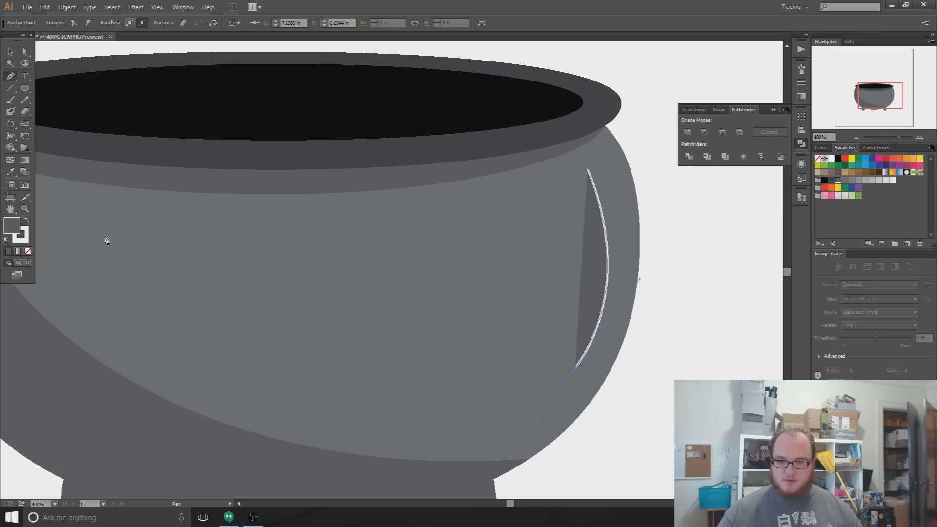
click(10, 52)
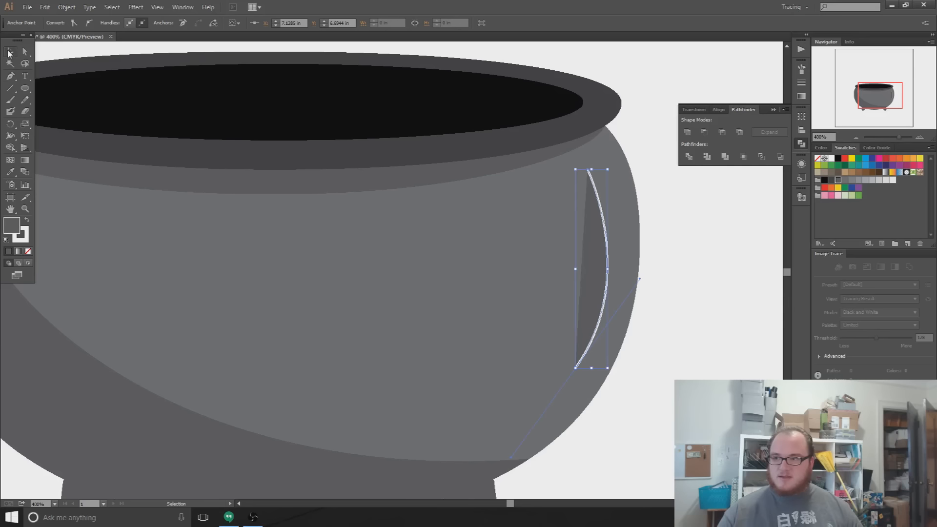
click(601, 269)
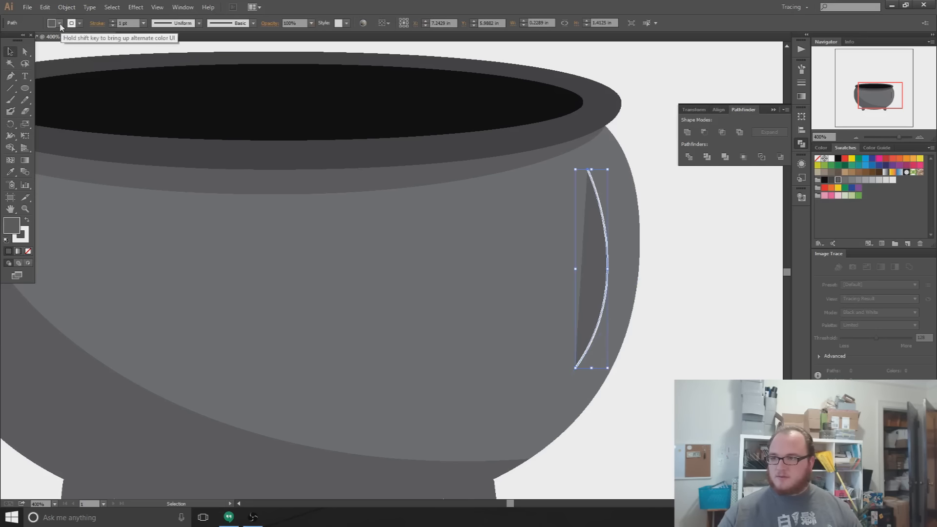
click(60, 23)
click(7, 40)
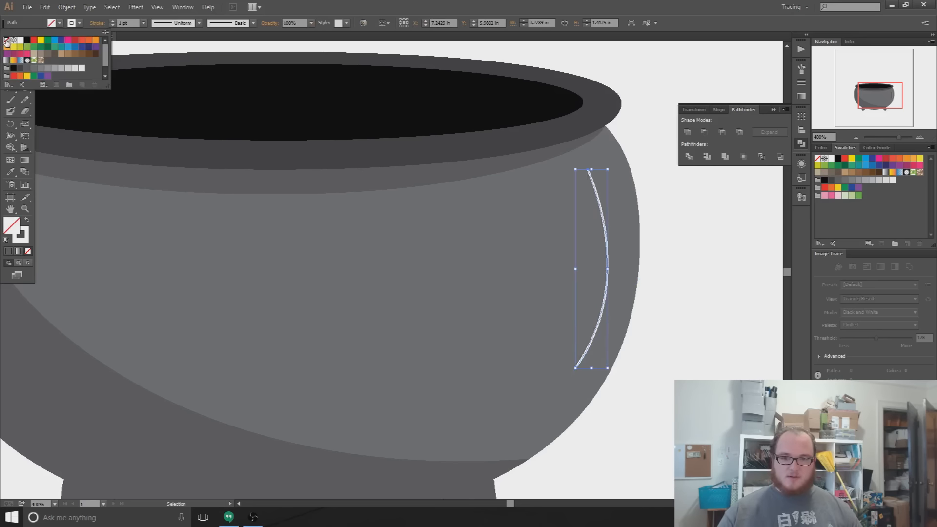
click(695, 336)
click(718, 348)
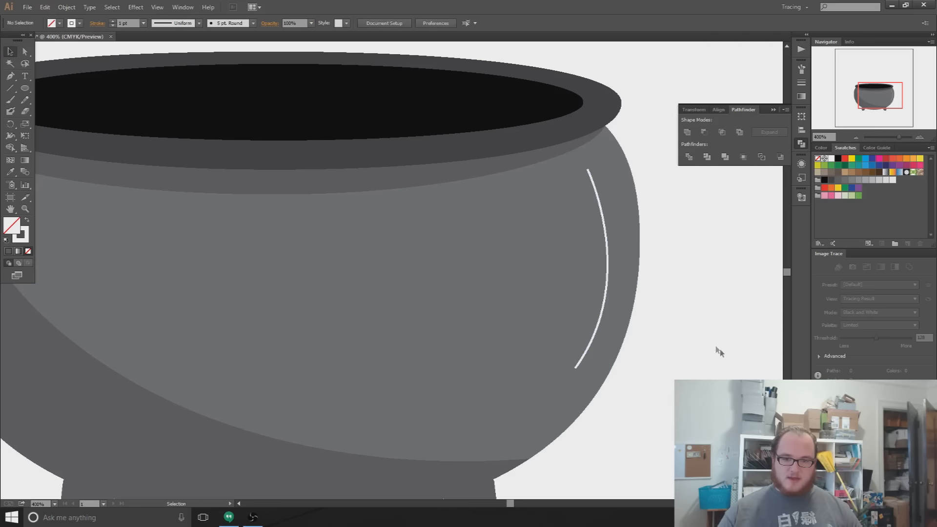
Set the stroke weight of the white highlight curve on the bowl's right side to 7 pt.
click(607, 252)
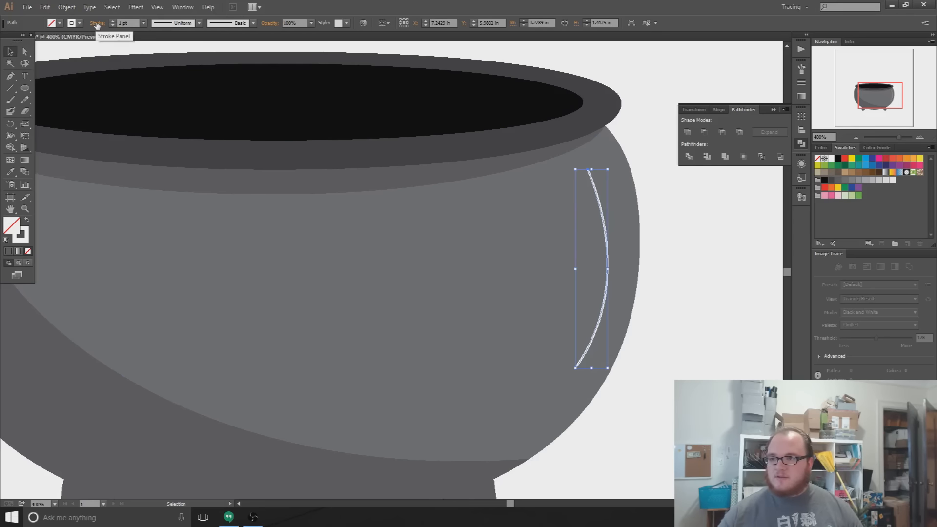
click(113, 22)
click(113, 22)
click(113, 22)
click(112, 22)
click(112, 21)
click(113, 22)
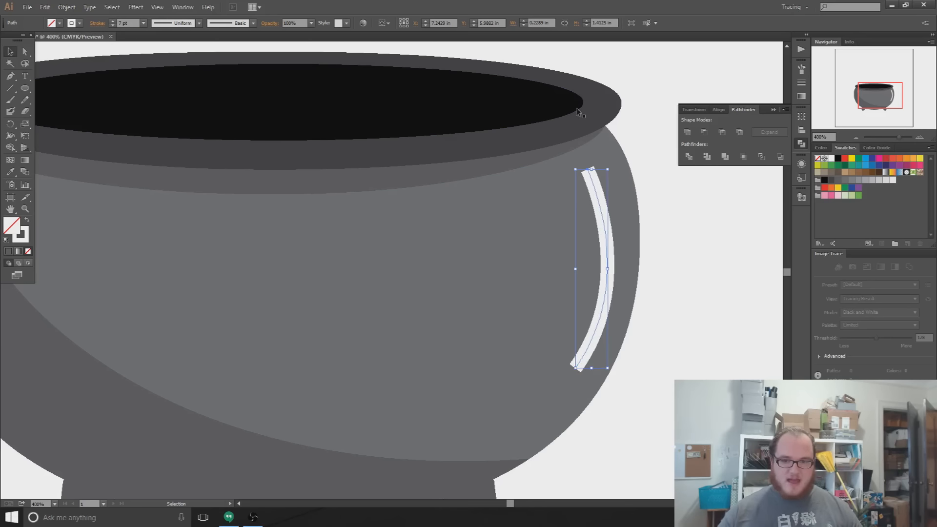
Apply the symmetrical lens-shaped width profile to the highlight stroke so both ends taper to points.
click(98, 23)
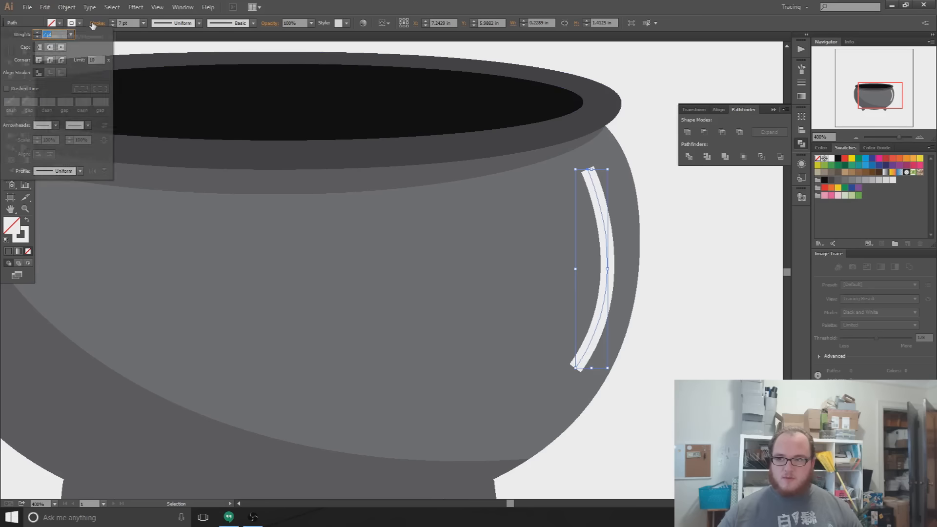
click(166, 27)
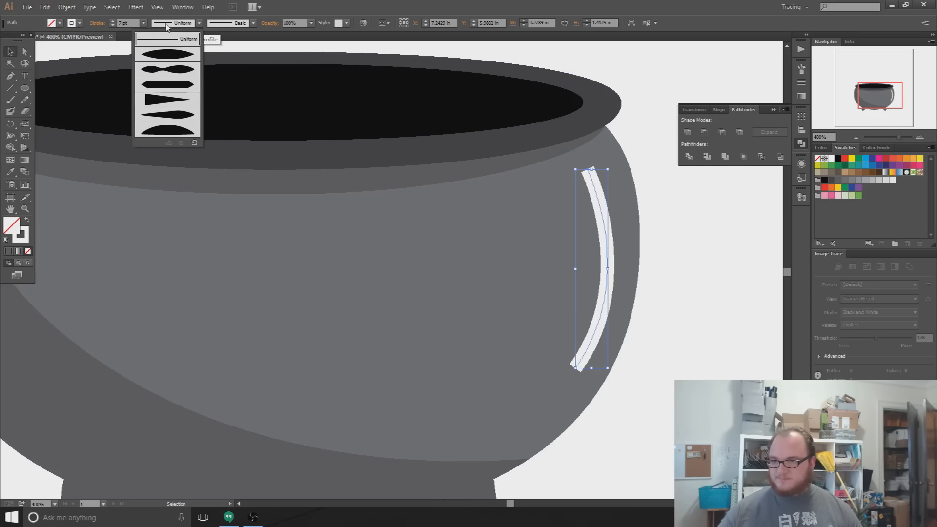
click(169, 56)
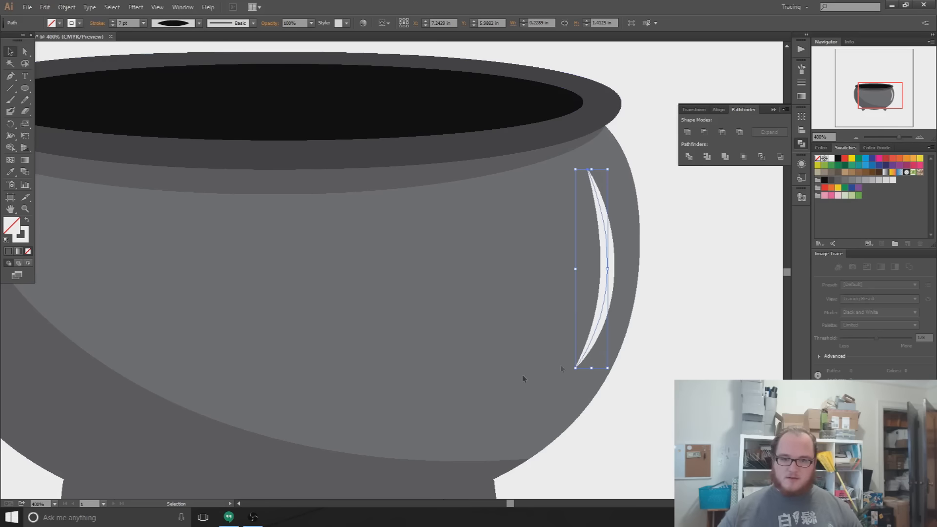
click(688, 347)
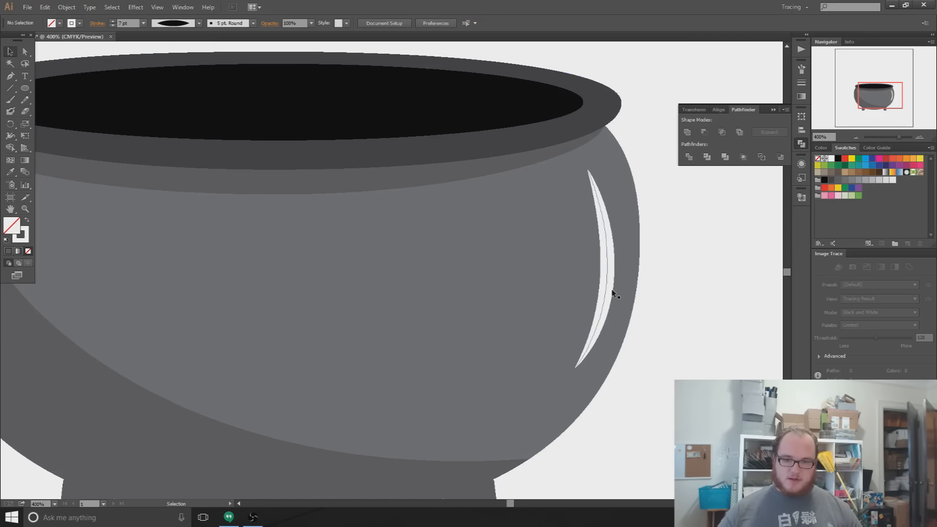
Lower the highlight stroke's opacity to 60% after trying 70%, and deselect it.
click(607, 318)
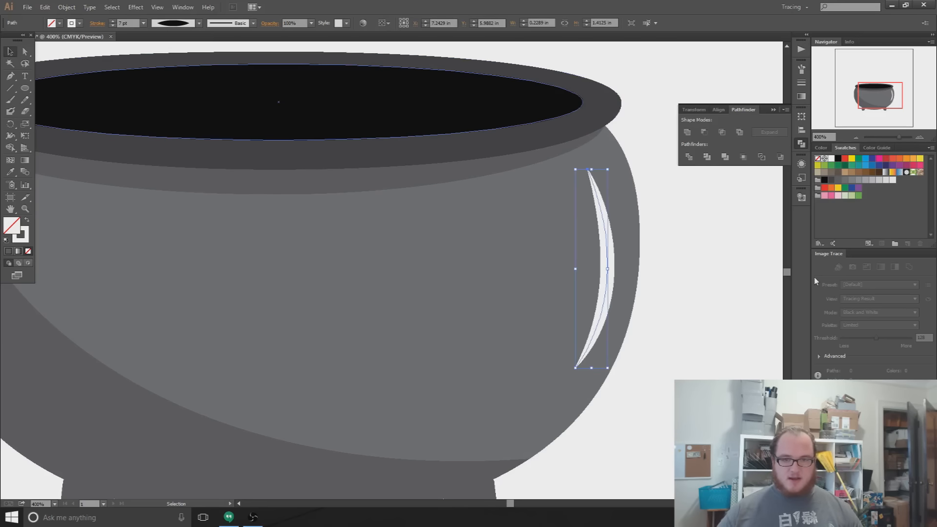
click(312, 24)
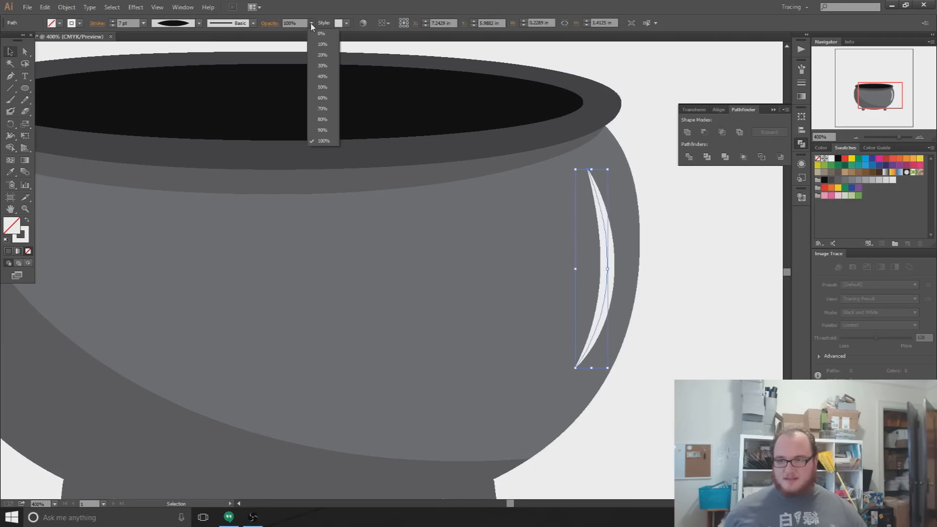
click(327, 112)
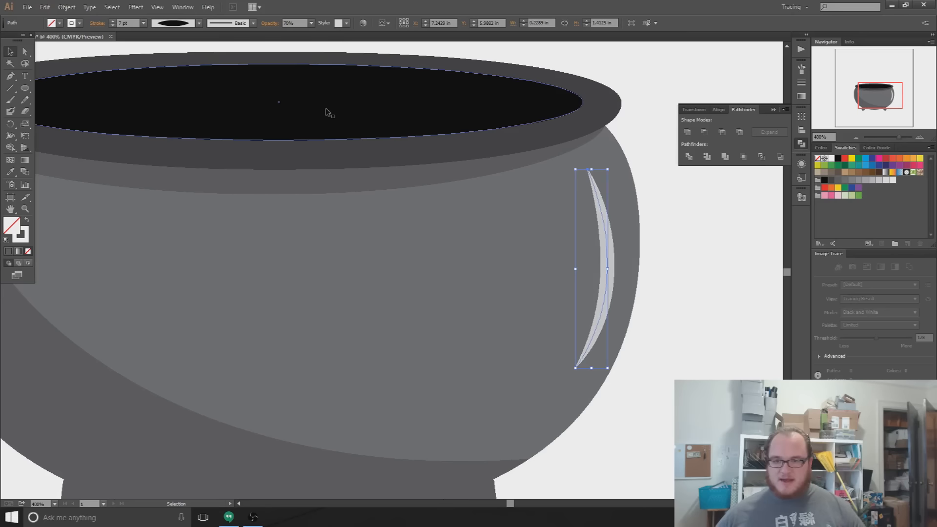
click(312, 23)
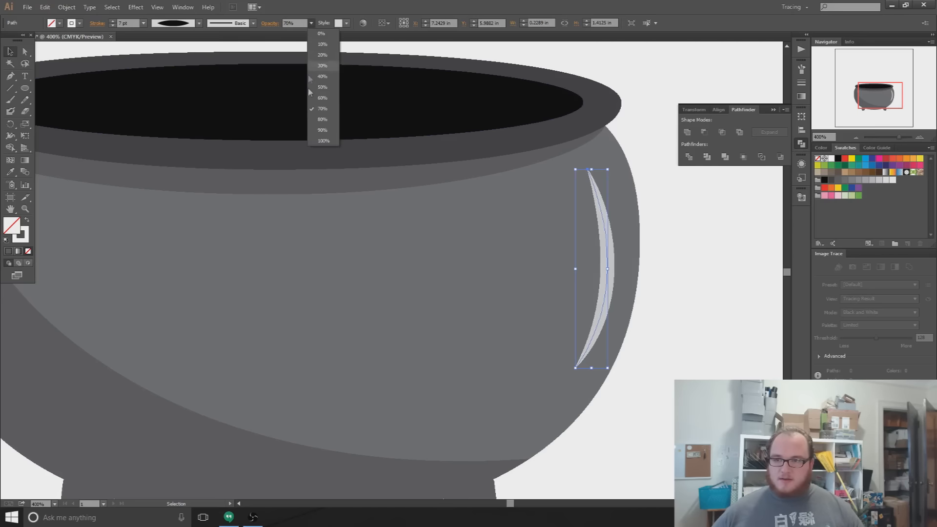
click(320, 98)
click(684, 314)
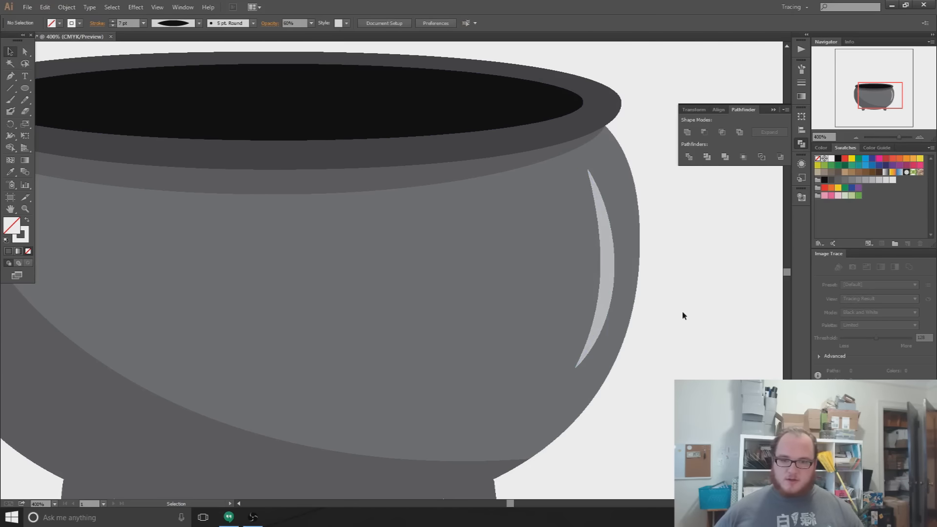
Draw a flat ellipse about 0.76 in wide and 0.06 in high in the empty space above the cauldron's rim.
key(ctrl+minus)
key(ctrl+minus)
drag(409, 336, 436, 317)
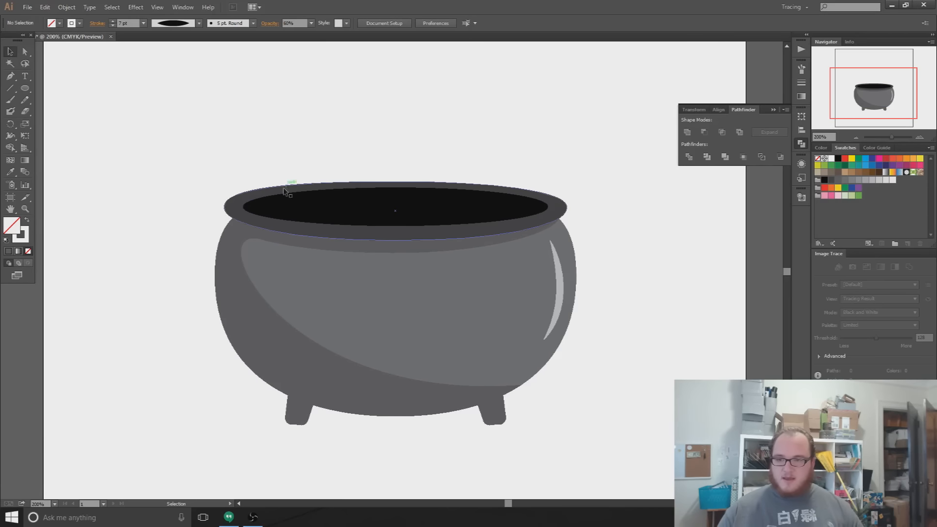
click(283, 204)
scroll(282, 204, up, 1)
scroll(282, 204, up, 1)
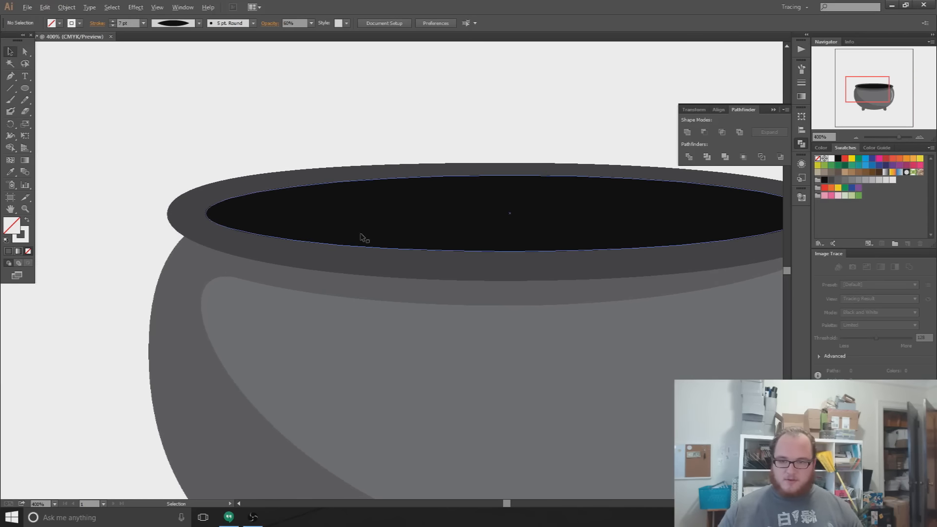
drag(562, 366, 485, 400)
key(l)
drag(283, 111, 391, 120)
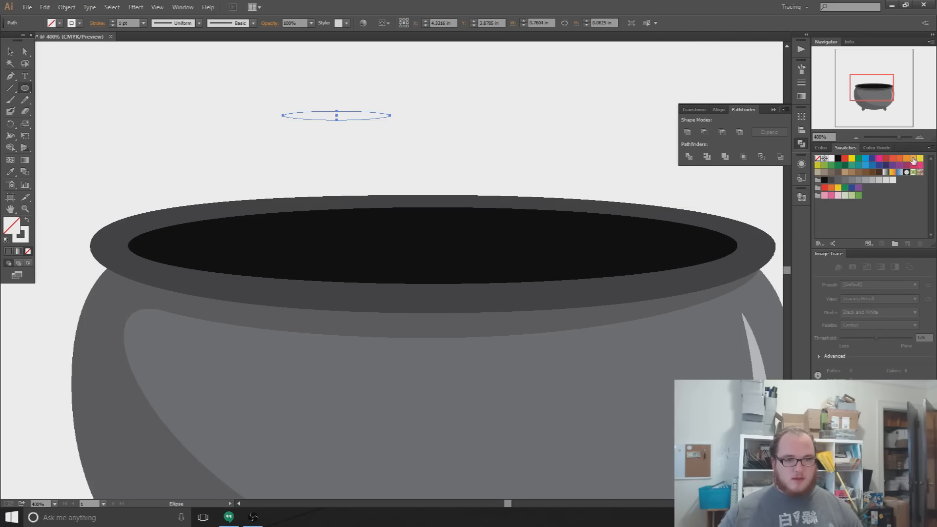
Fill the flat ellipse with the light orange swatch, remove its stroke, and deselect it.
click(914, 159)
click(51, 23)
click(6, 40)
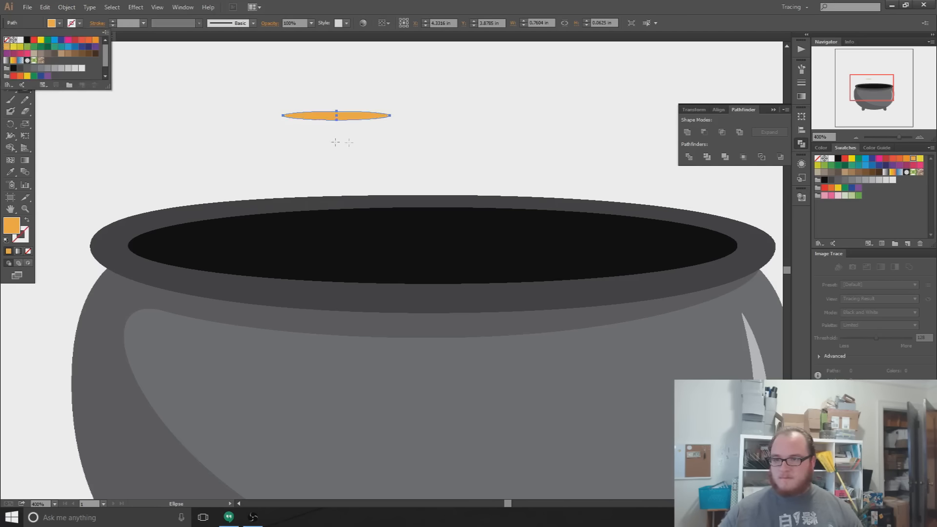
click(11, 51)
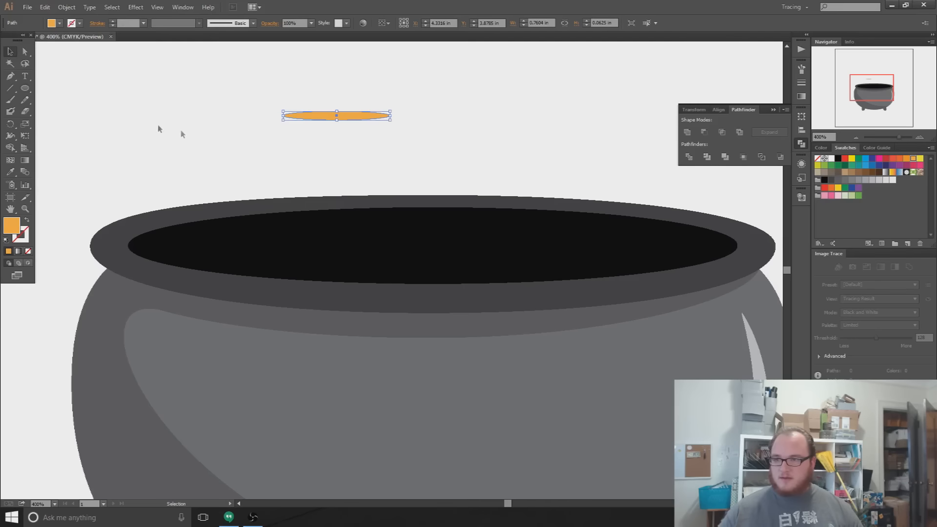
click(409, 172)
Duplicate the orange ellipse straight down, about 0.09 in below the original.
scroll(334, 139, up, 1)
scroll(334, 138, up, 1)
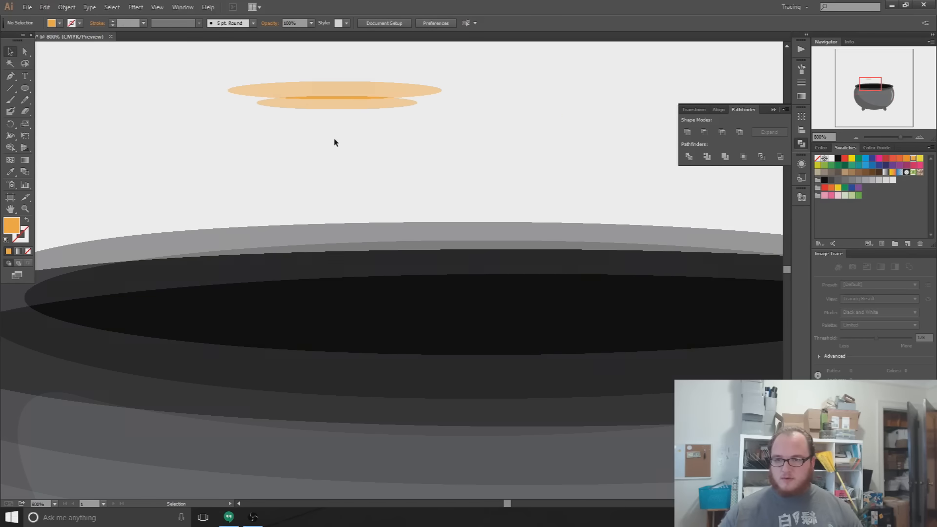
scroll(342, 146, up, 1)
drag(346, 155, 345, 179)
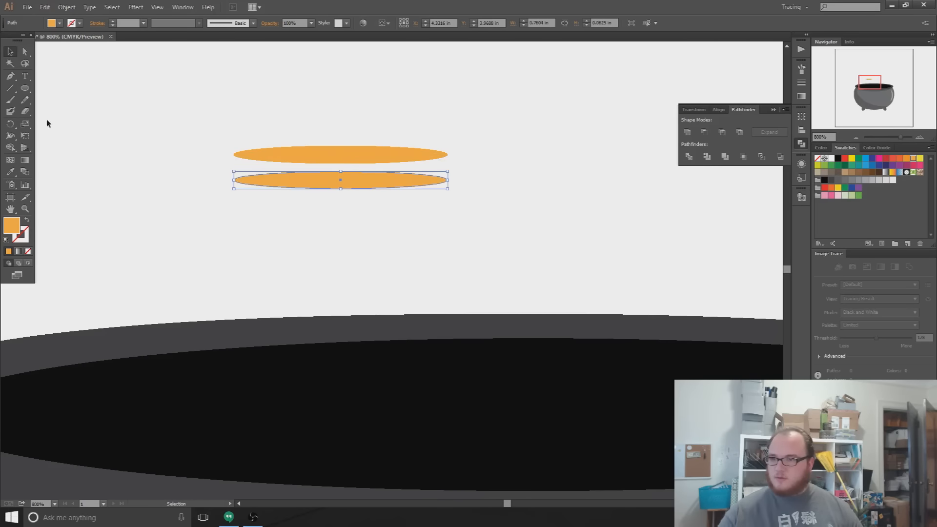
Draw a rectangle about 0.76 by 0.09 in between the side points of the two orange ellipses.
alt+click(24, 90)
alt+click(24, 91)
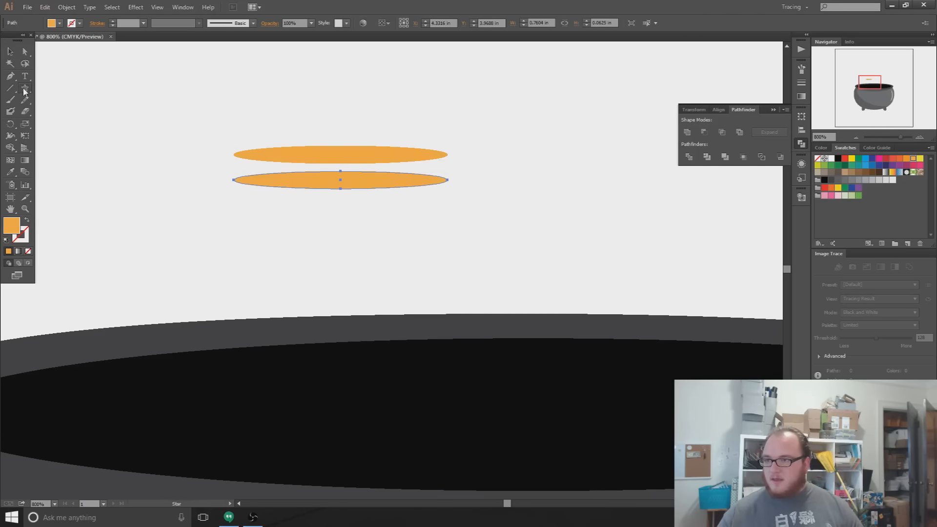
alt+click(24, 91)
alt+click(24, 91)
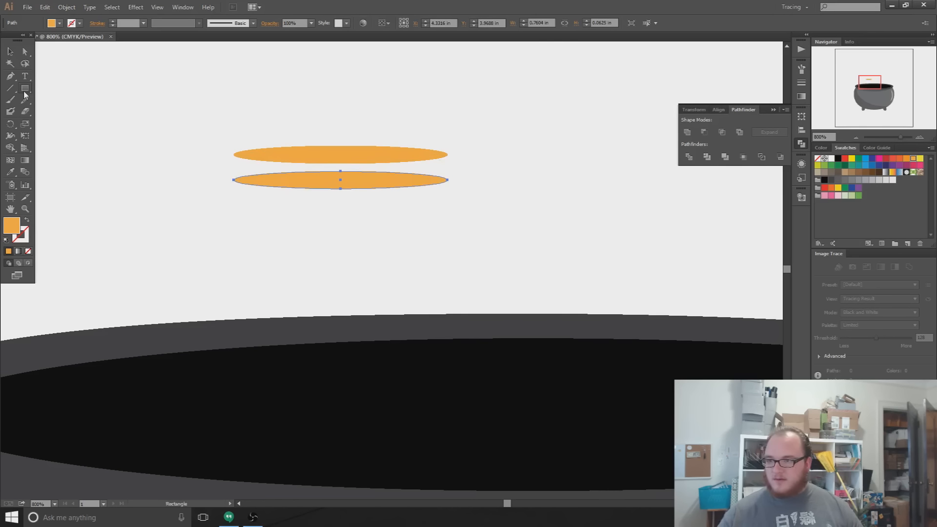
mouse_move(235, 180)
mouse_down()
mouse_move(441, 178)
mouse_move(448, 155)
mouse_up()
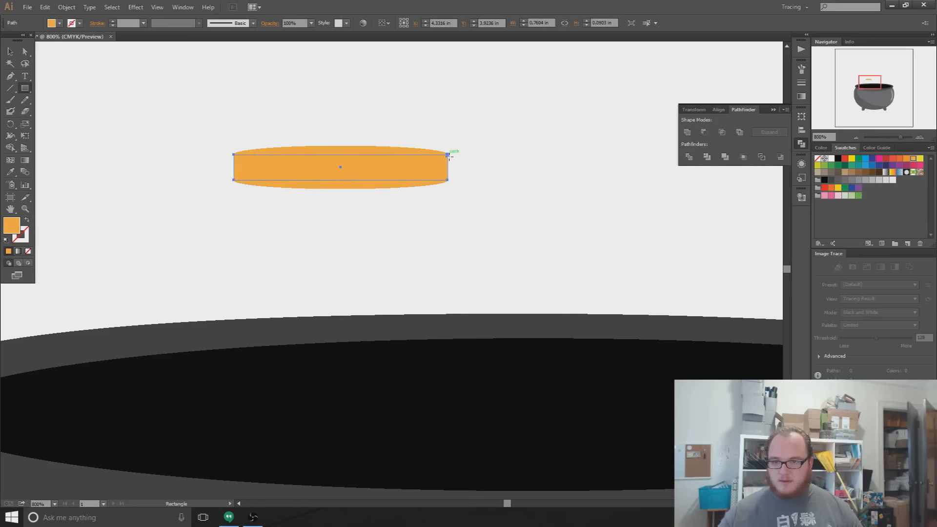
Unite the rectangle with the lower ellipse to form the disc's side, keeping the upper ellipse separate.
click(25, 51)
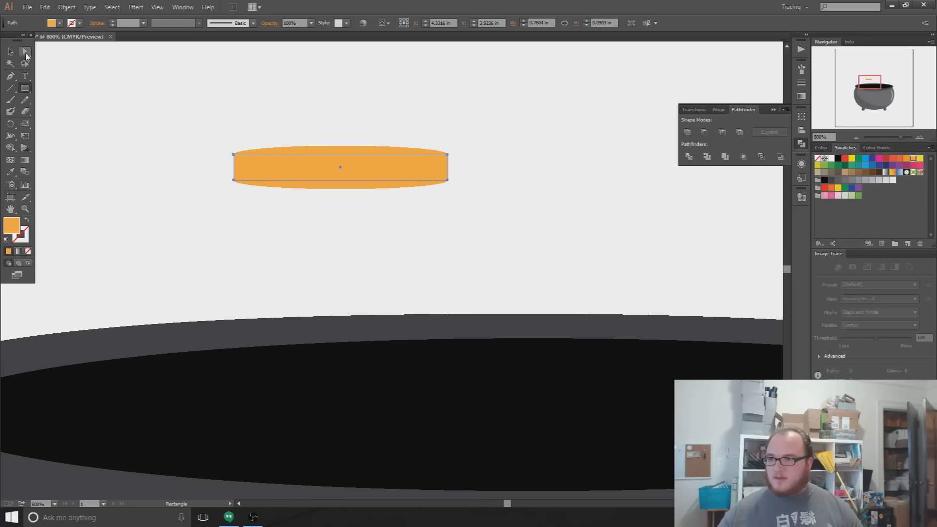
click(338, 268)
drag(397, 242, 283, 174)
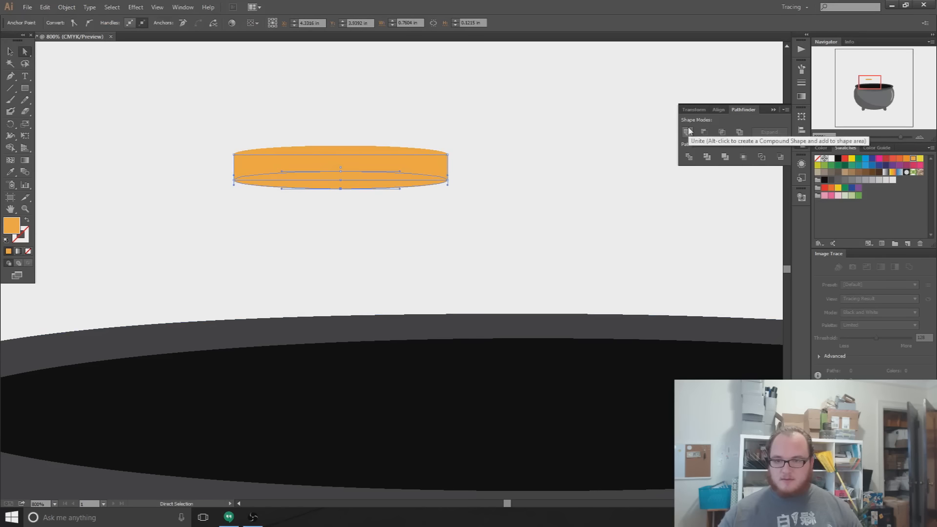
click(688, 132)
click(472, 210)
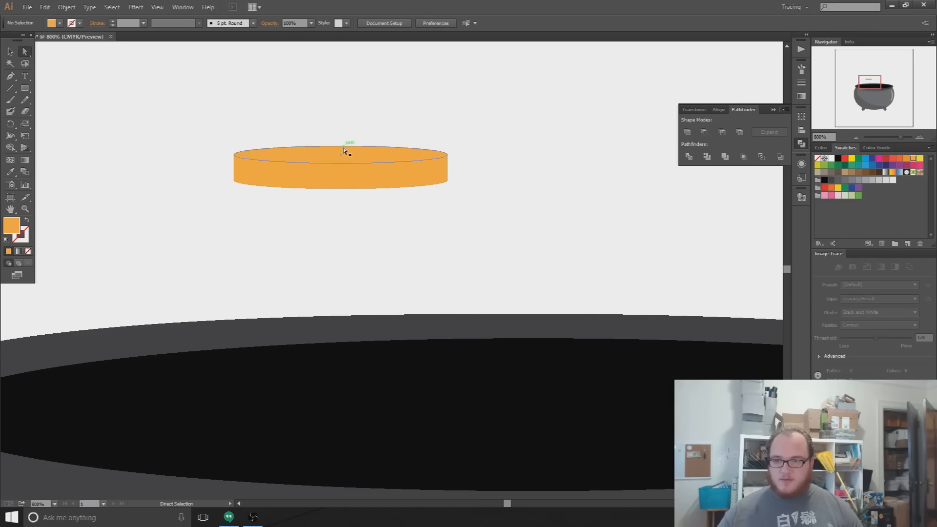
Fill the disc's united side shape with the darker orange swatch and deselect it.
click(383, 179)
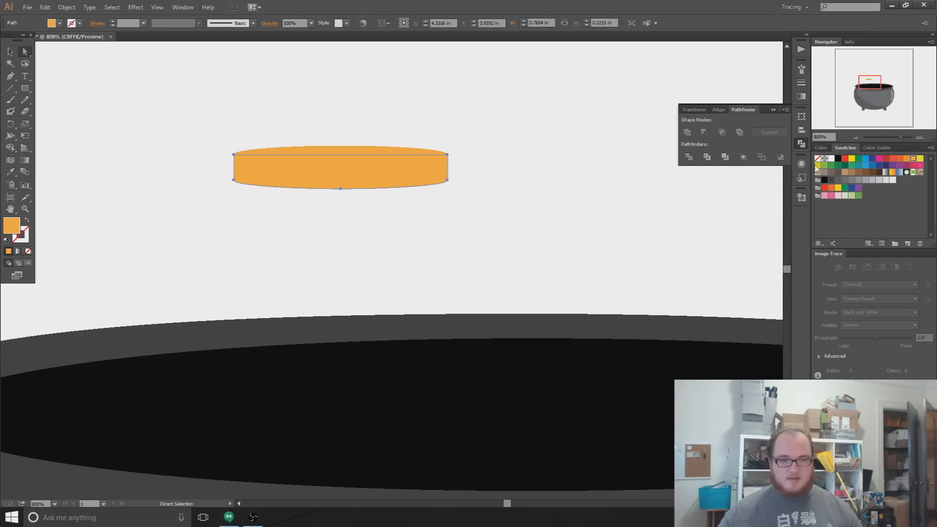
click(907, 159)
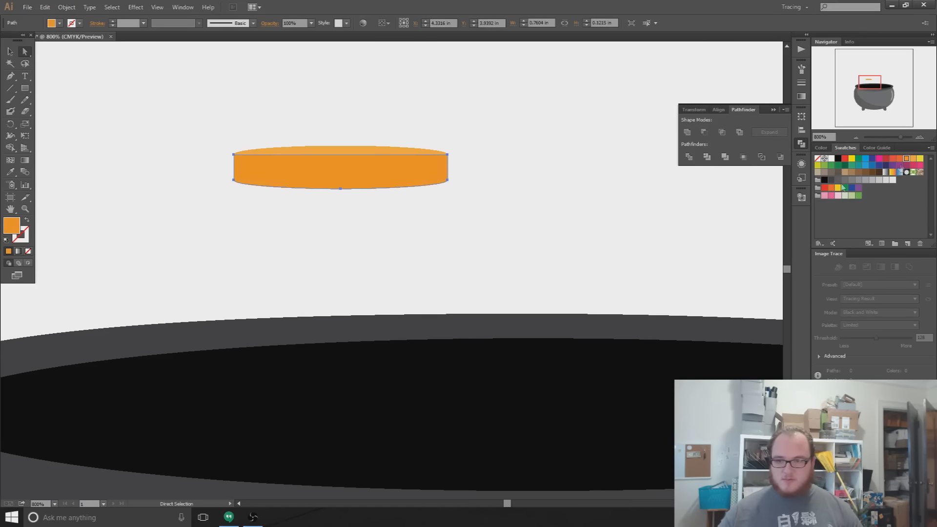
click(550, 209)
Bring the light orange top ellipse in front of the darker side shape, and deselect it.
click(344, 148)
key(v)
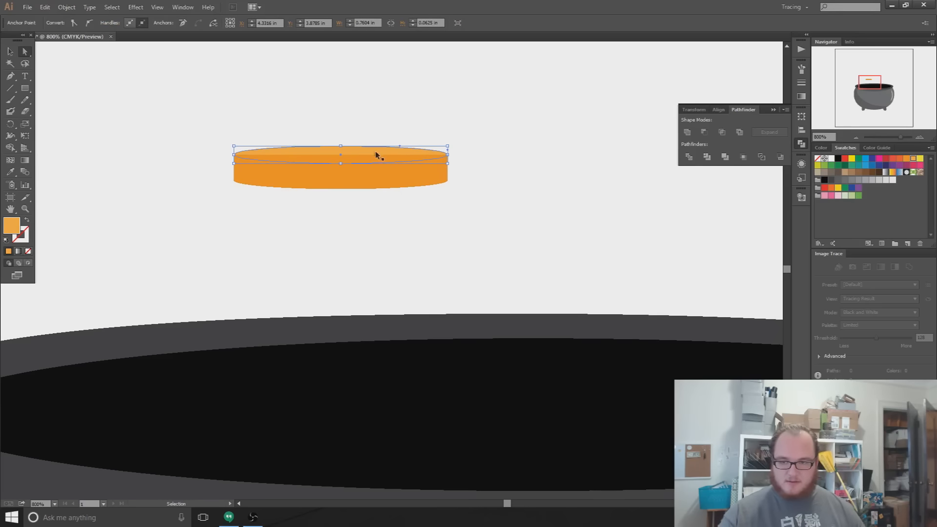
key(a)
click(486, 223)
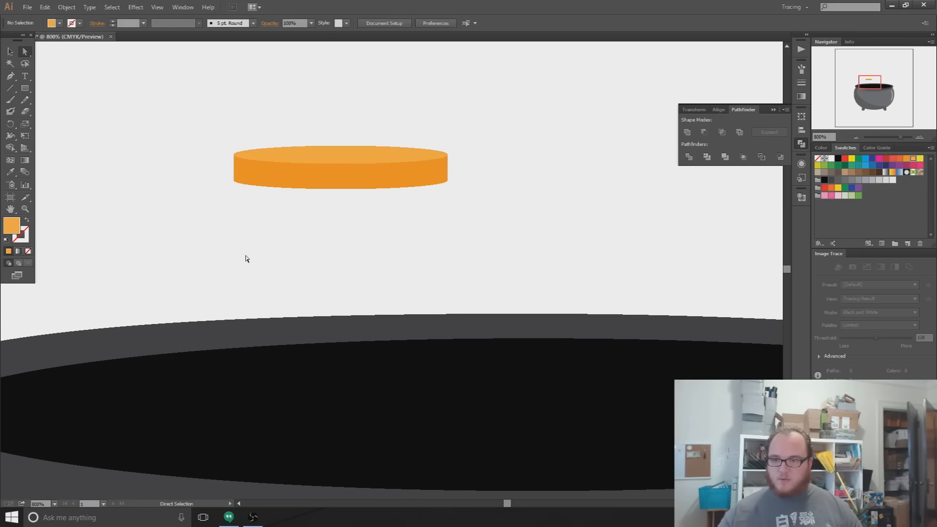
Apply a linear gradient fill to the disc's side shape and move the gradient's black stop to a location of about 70%.
click(362, 184)
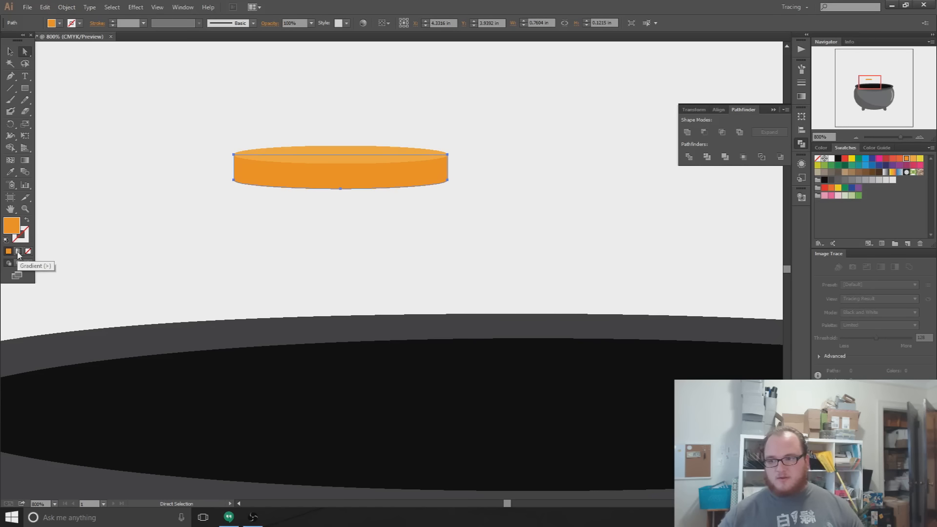
click(18, 252)
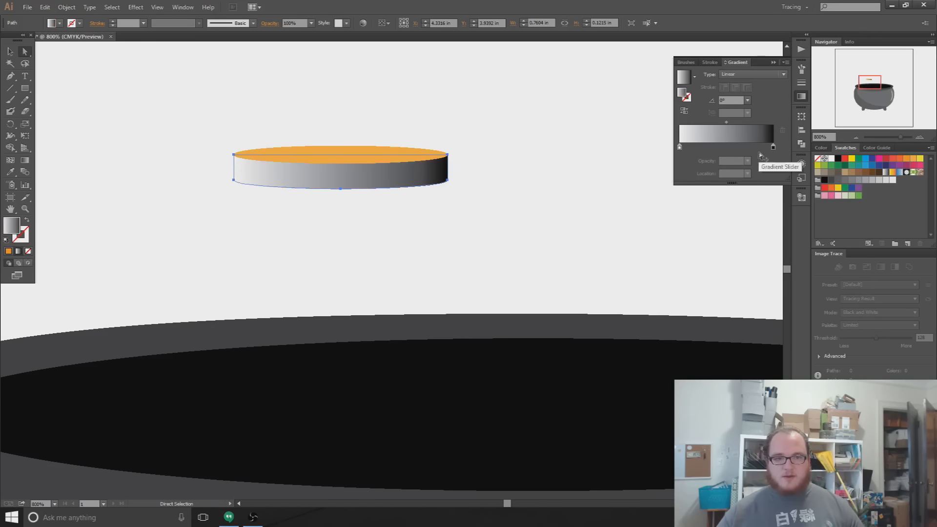
click(774, 147)
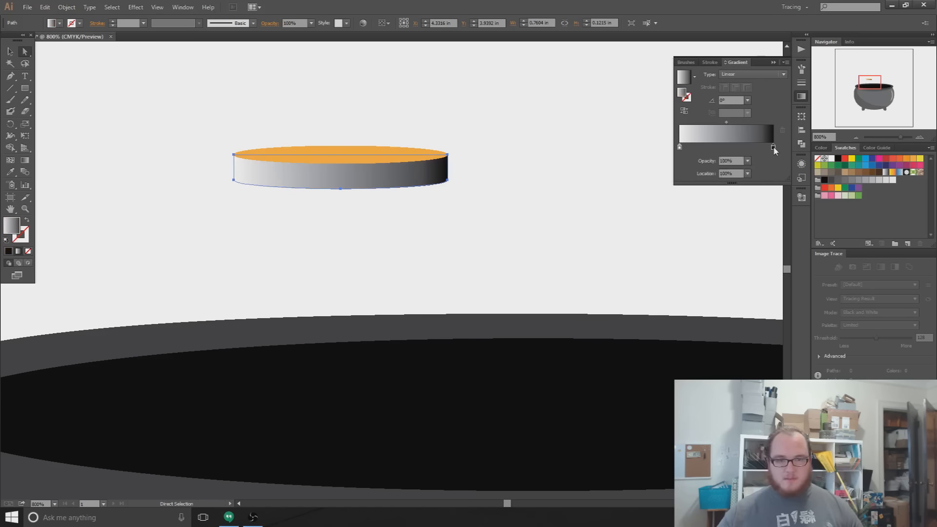
click(907, 159)
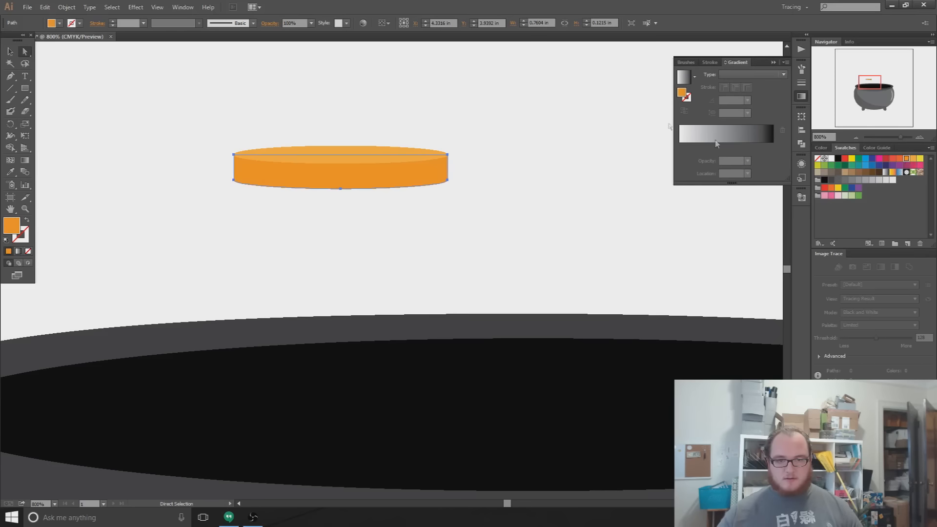
click(736, 85)
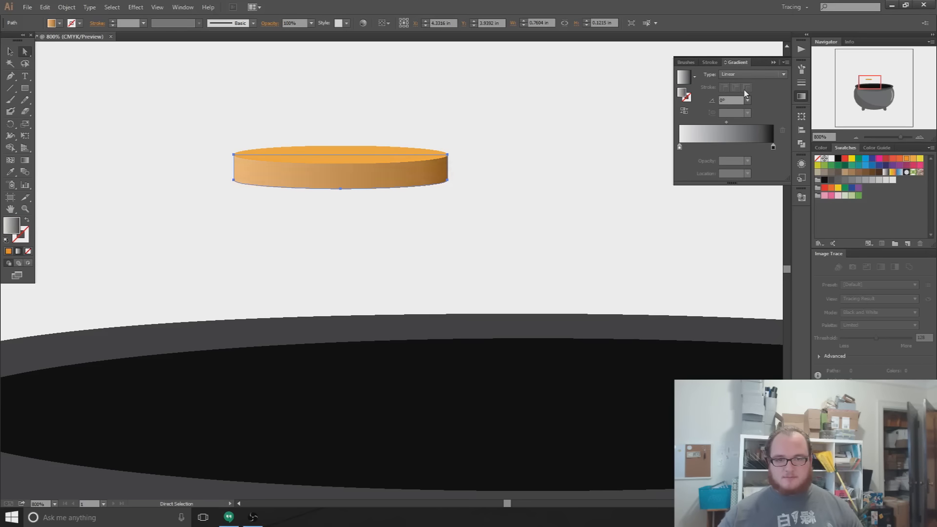
click(774, 149)
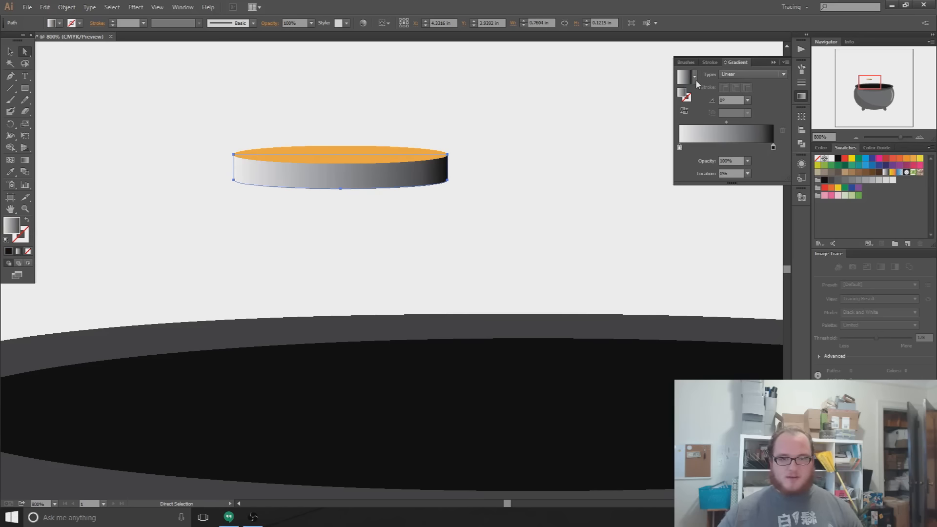
click(773, 147)
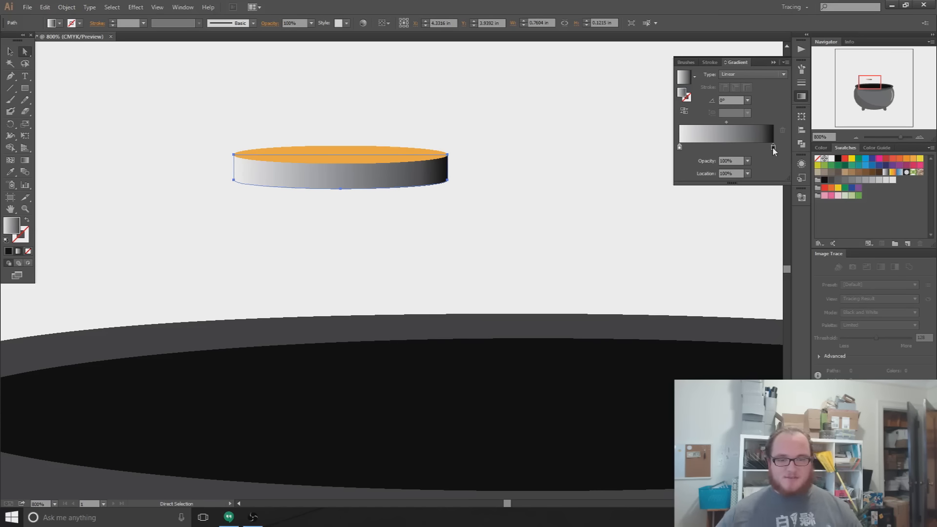
drag(773, 147, 747, 152)
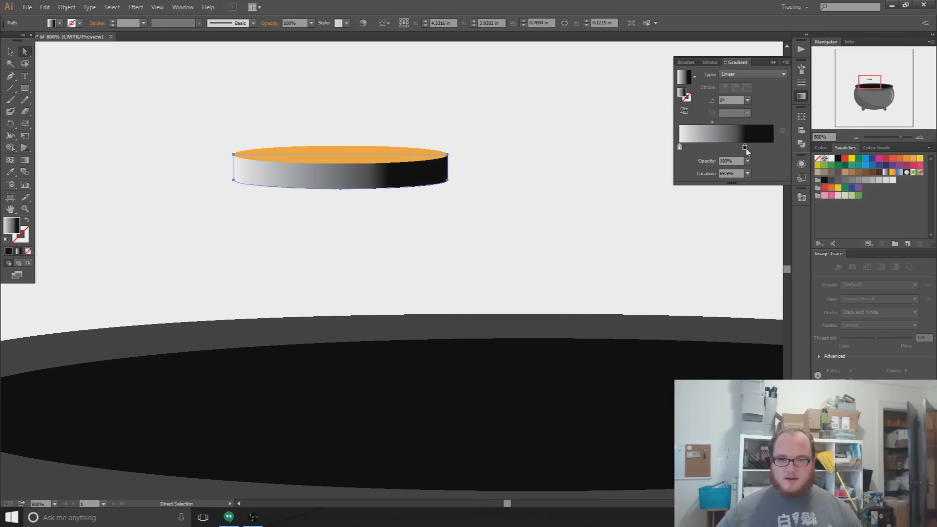
Recolor the gradient's black stop to the light orange swatch darkened with 21% black (C=0 M=35 Y=85 K=21).
double_click(745, 148)
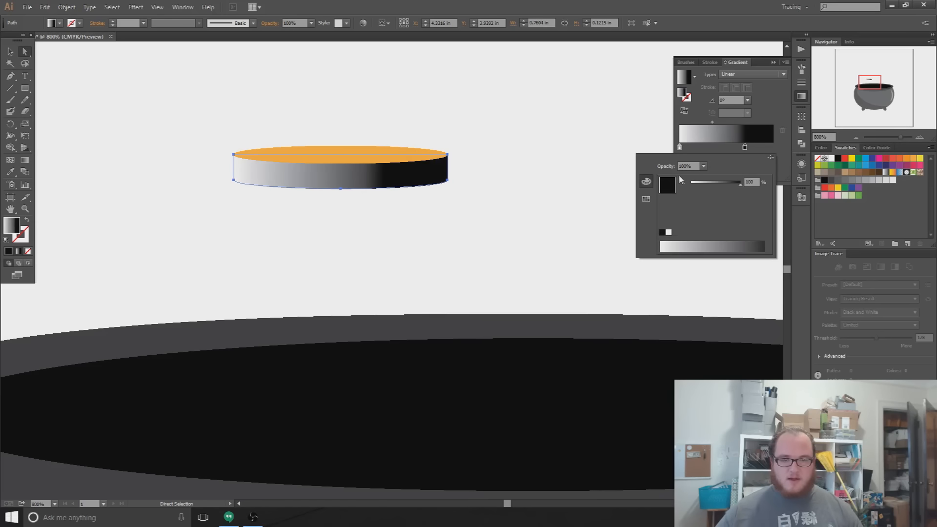
click(647, 198)
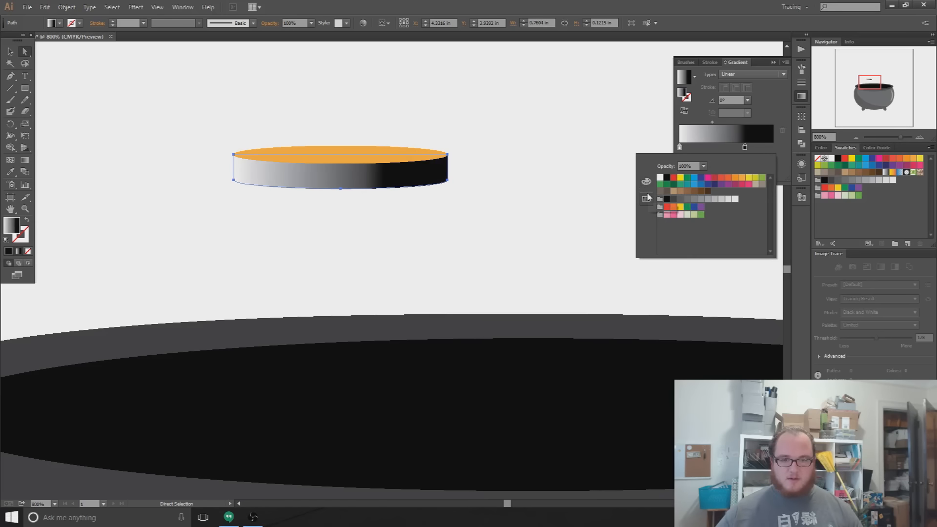
click(740, 179)
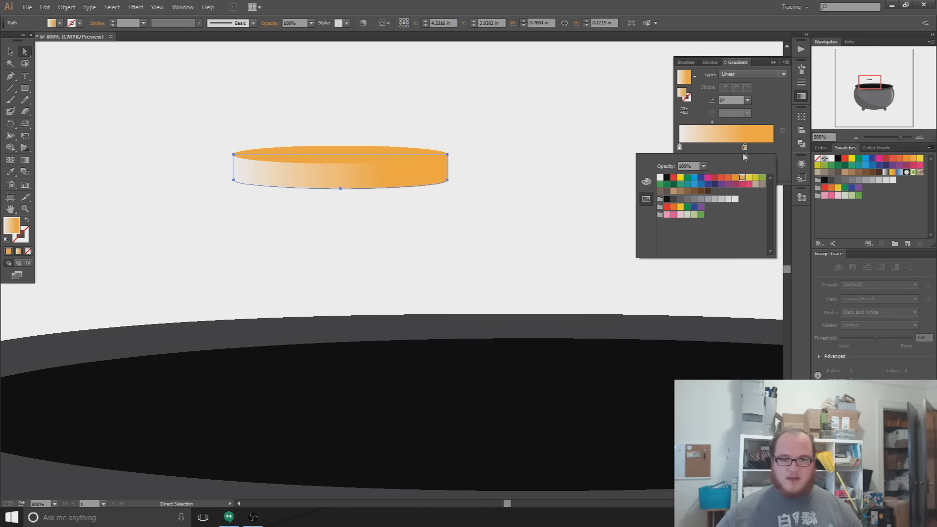
click(646, 181)
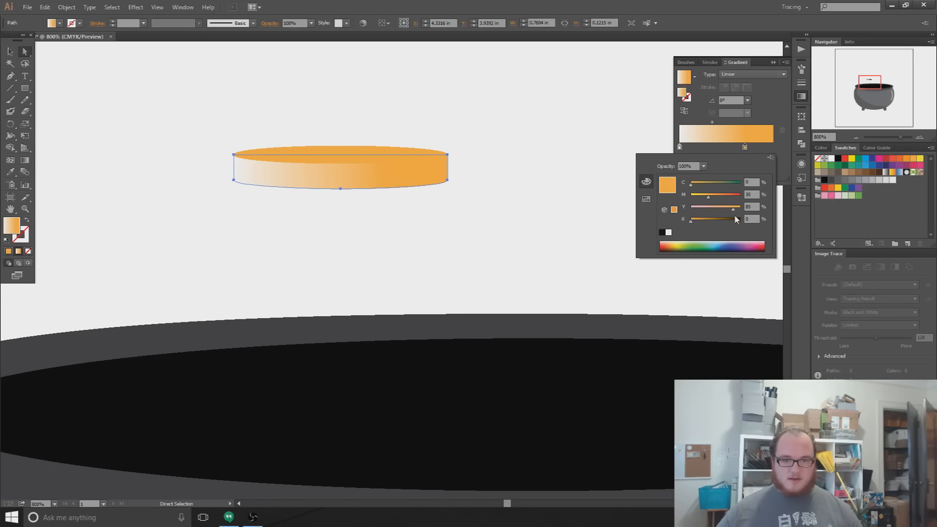
drag(693, 223, 702, 224)
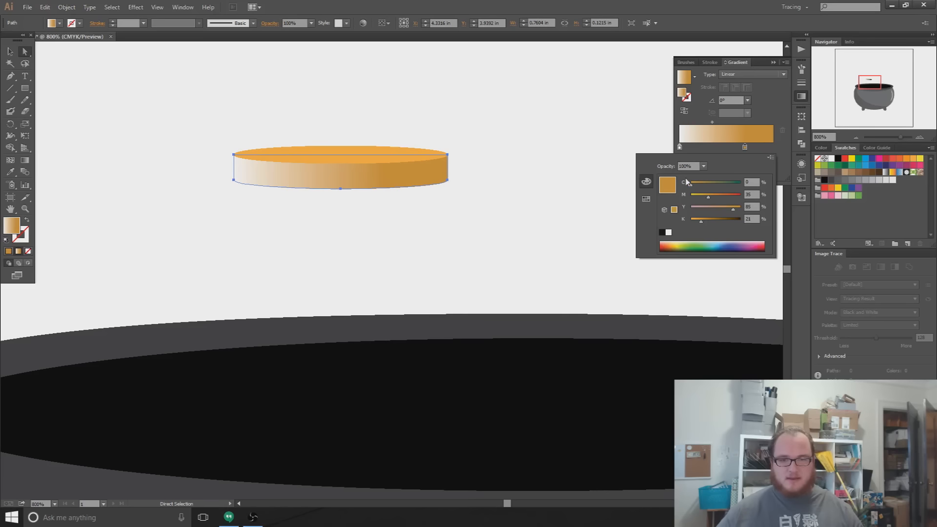
Recolor the gradient's white starting stop to the orange swatch darkened with 64% black (C=0 M=50 Y=100 K=64), and deselect the disc.
click(680, 147)
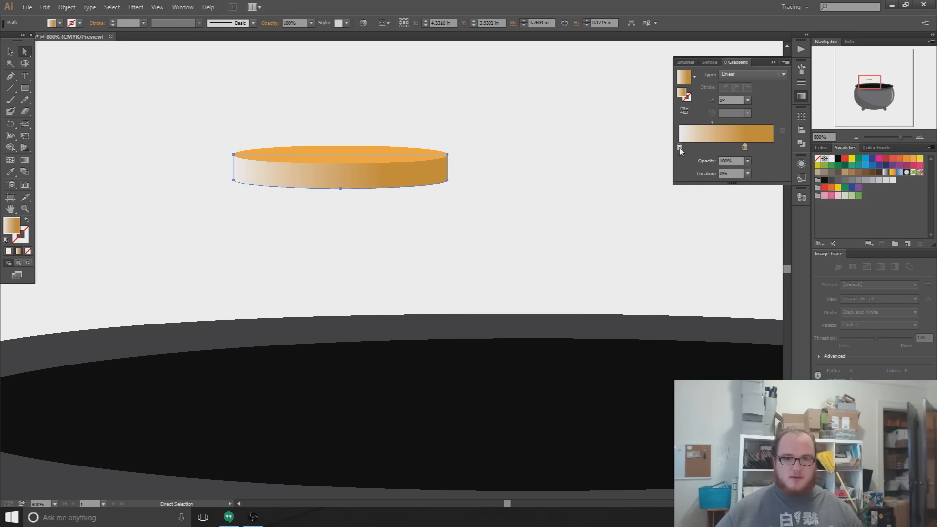
double_click(679, 148)
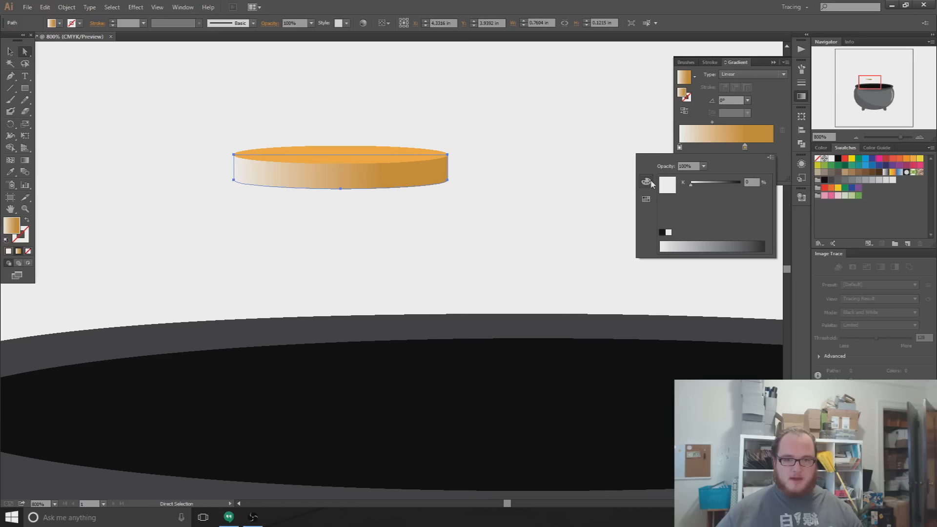
click(646, 199)
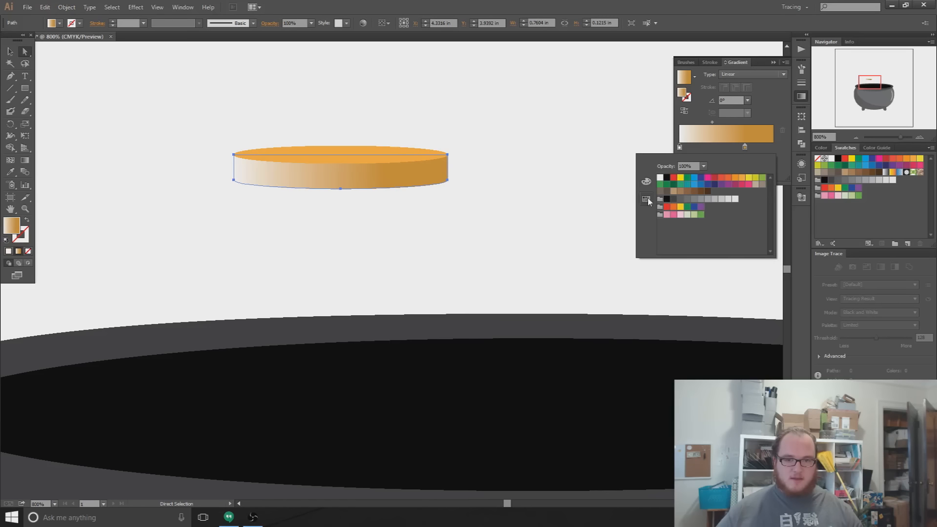
click(734, 179)
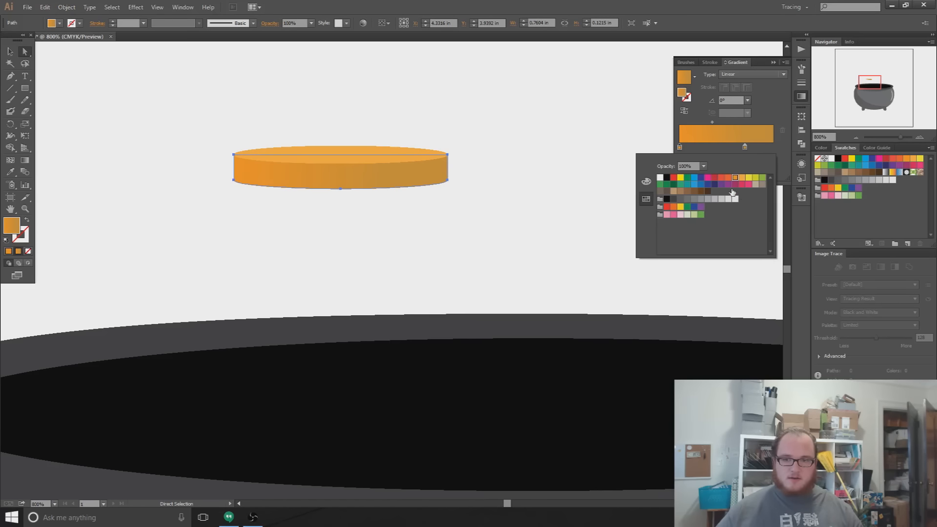
click(646, 181)
drag(718, 222, 723, 222)
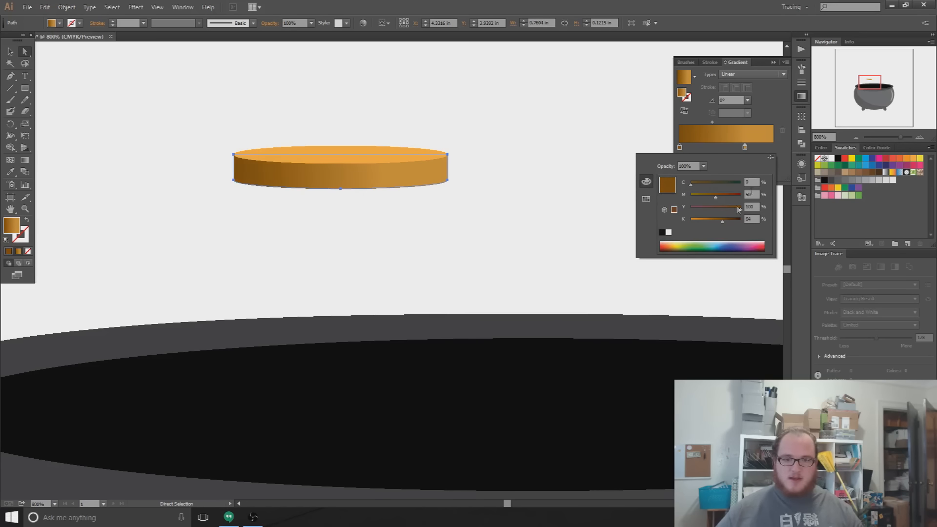
click(783, 140)
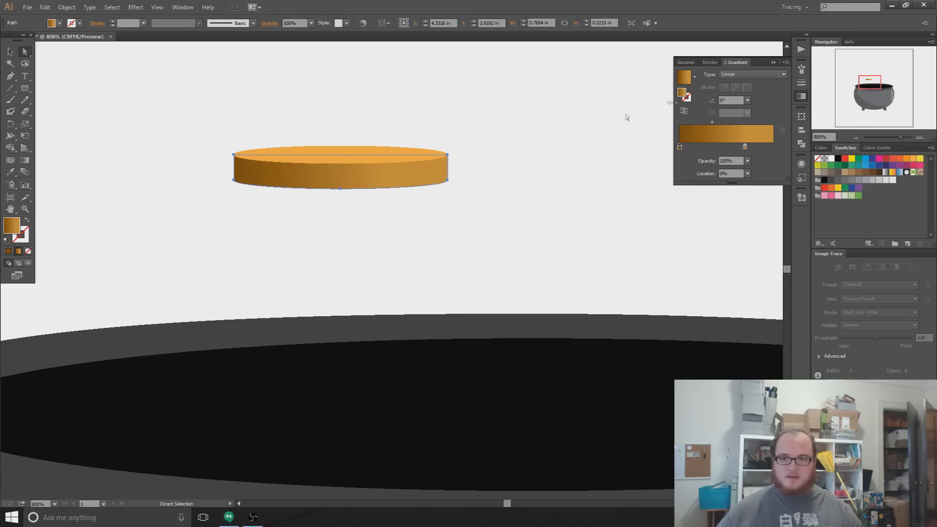
click(375, 155)
click(549, 208)
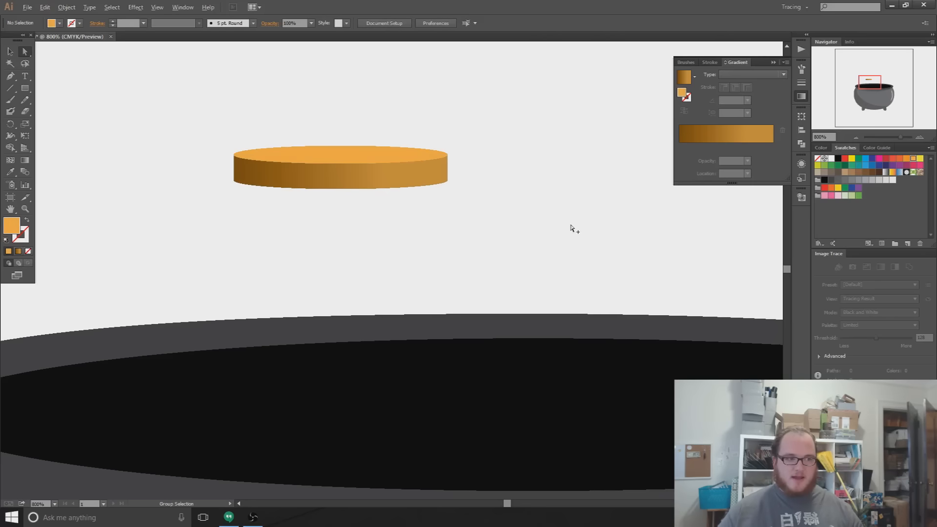
Replace the gradient on the disc's side shape with the solid orange swatch C=0 M=50 Y=100 K=0, and deselect it.
scroll(571, 225, down, 3)
scroll(572, 226, down, 3)
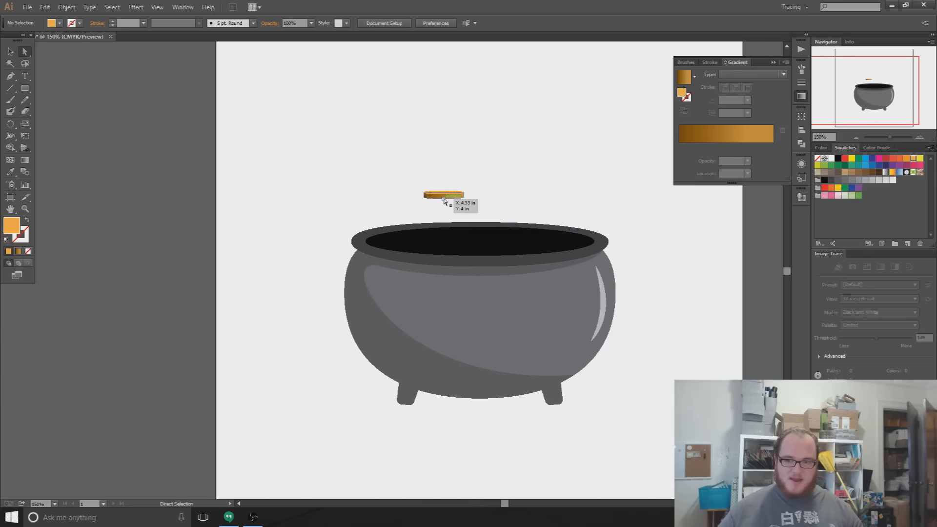
alt+click(444, 199)
scroll(445, 201, up, 4)
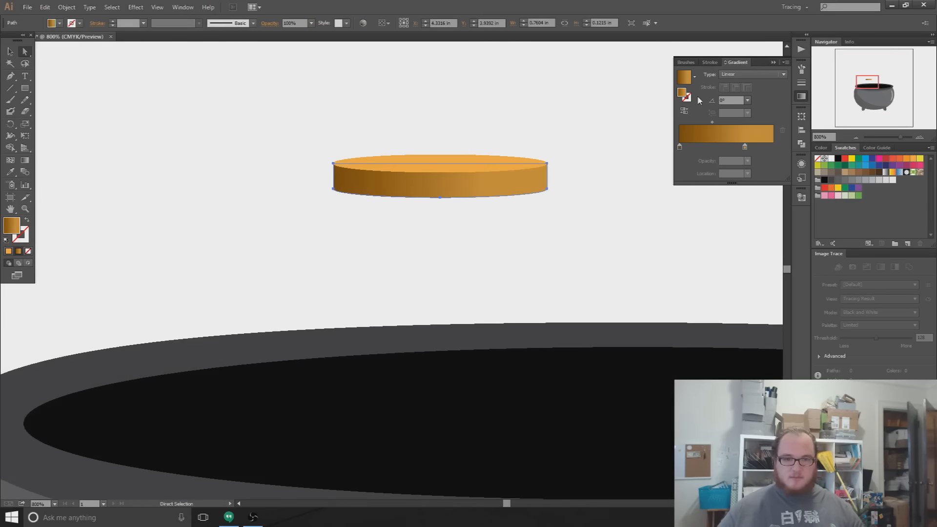
click(802, 96)
click(906, 159)
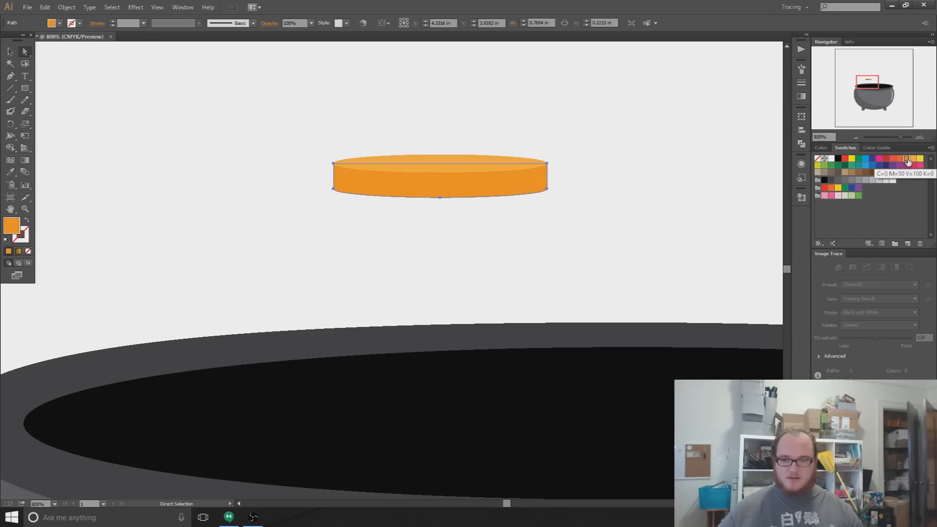
click(633, 232)
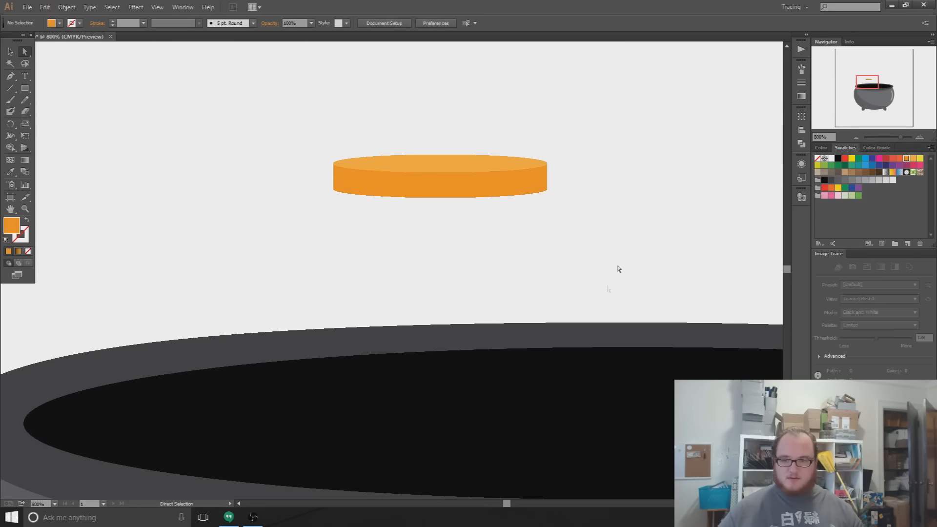
Recolor the disc's top ellipse golden yellow with the Color Picker, and deselect it.
scroll(569, 268, down, 1)
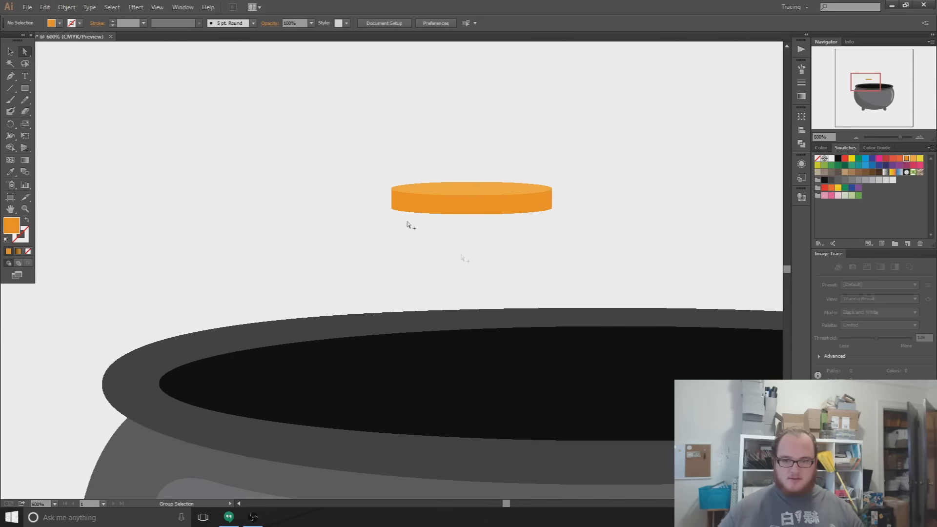
scroll(506, 268, down, 1)
scroll(568, 260, down, 1)
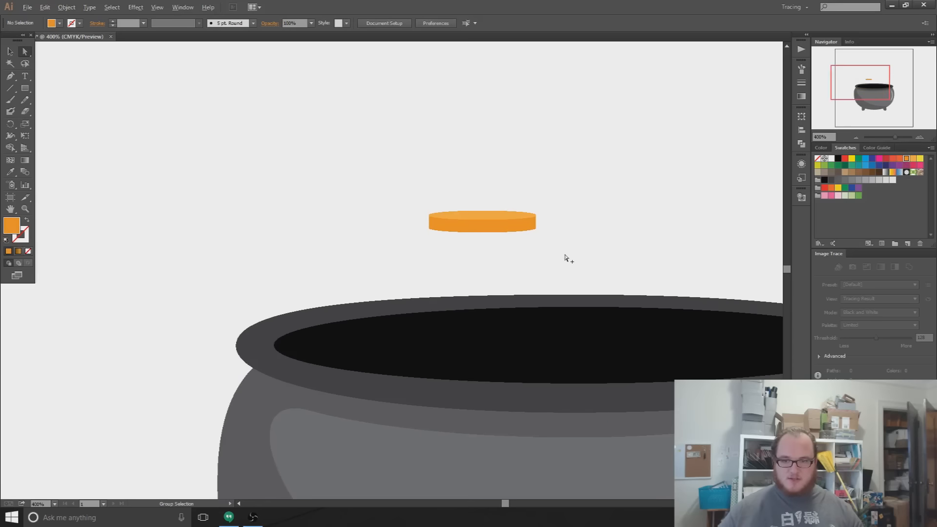
drag(429, 201, 544, 254)
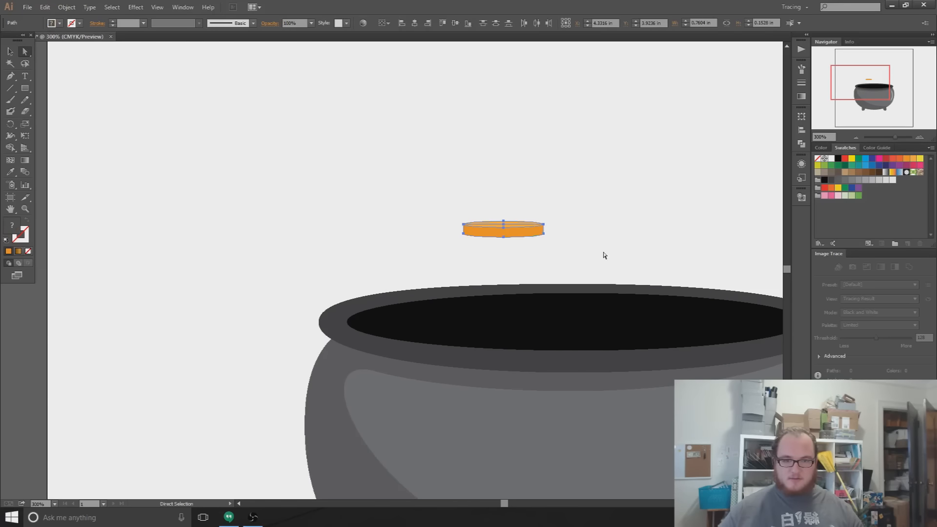
scroll(539, 224, up, 5)
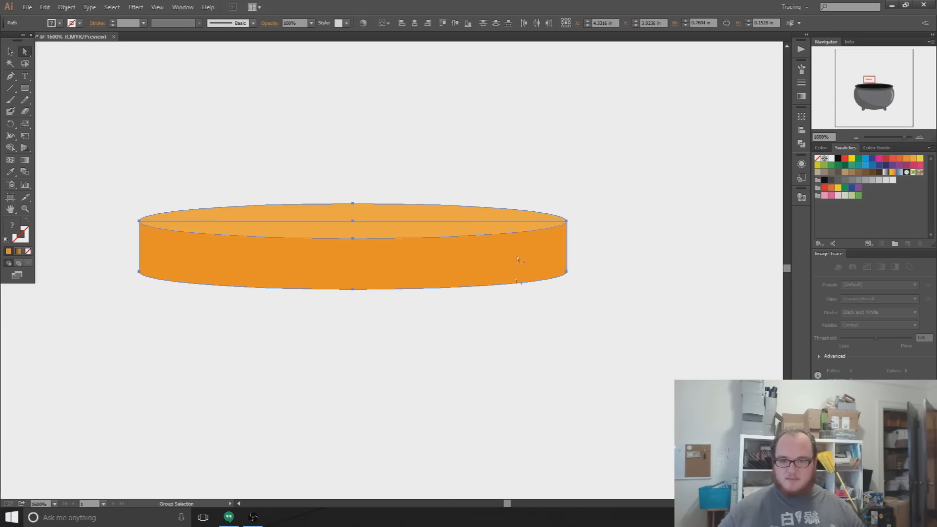
key(a)
click(383, 259)
click(404, 223)
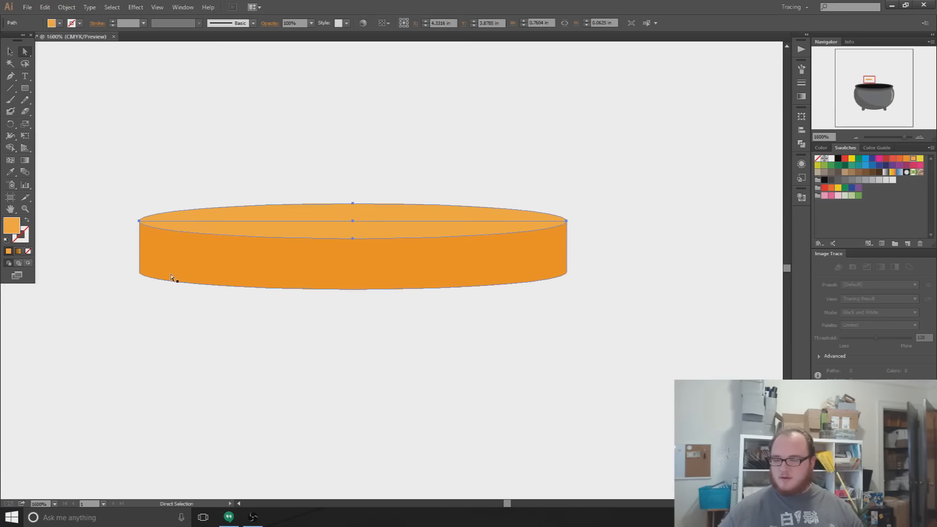
double_click(15, 227)
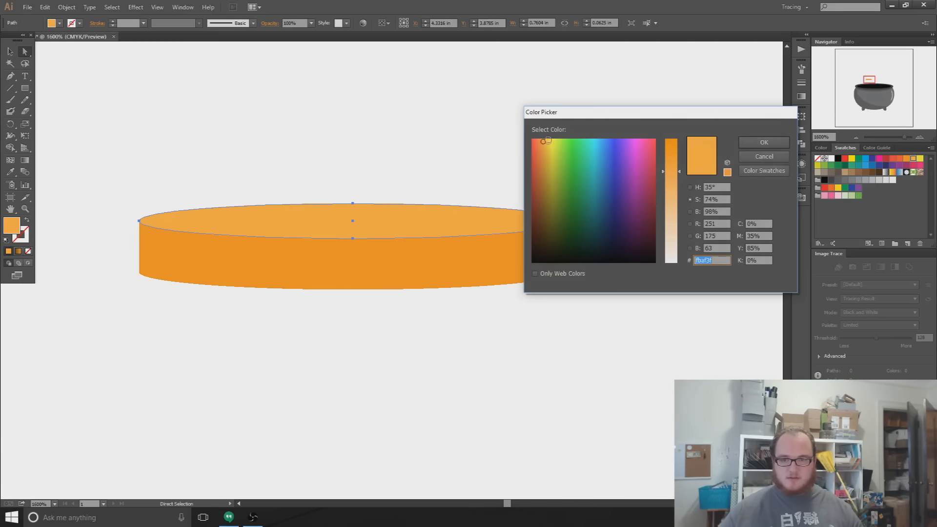
click(548, 140)
click(764, 142)
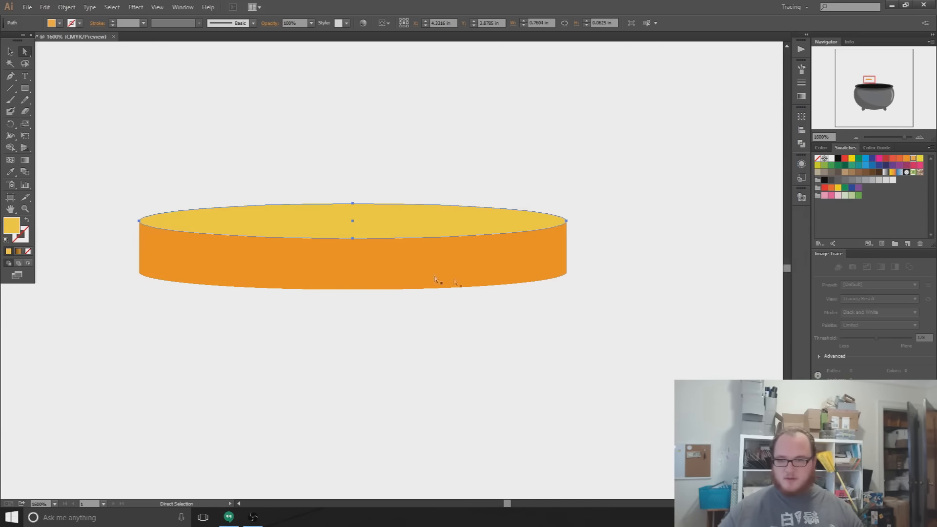
click(244, 365)
Recolor the disc's side shape golden yellow (H 48°, S 82%, B 94%) with the Color Picker, and deselect it.
click(276, 282)
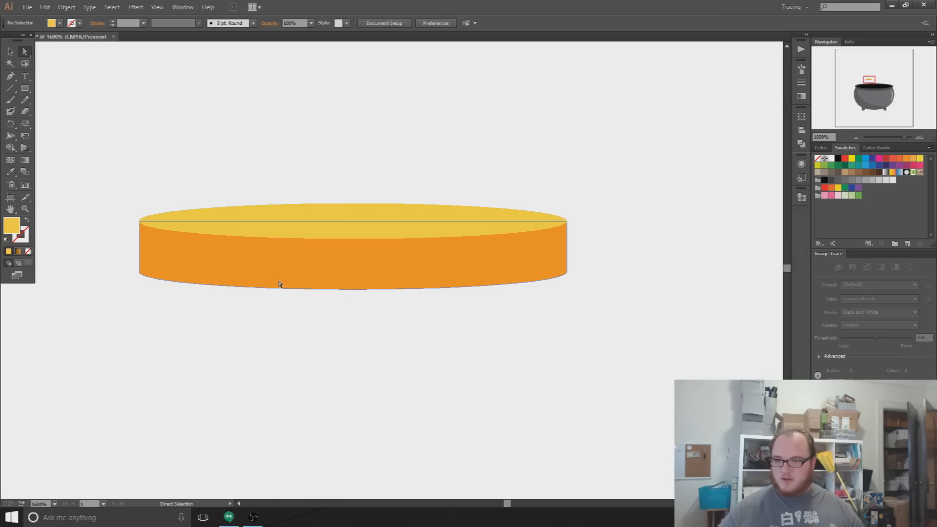
double_click(15, 228)
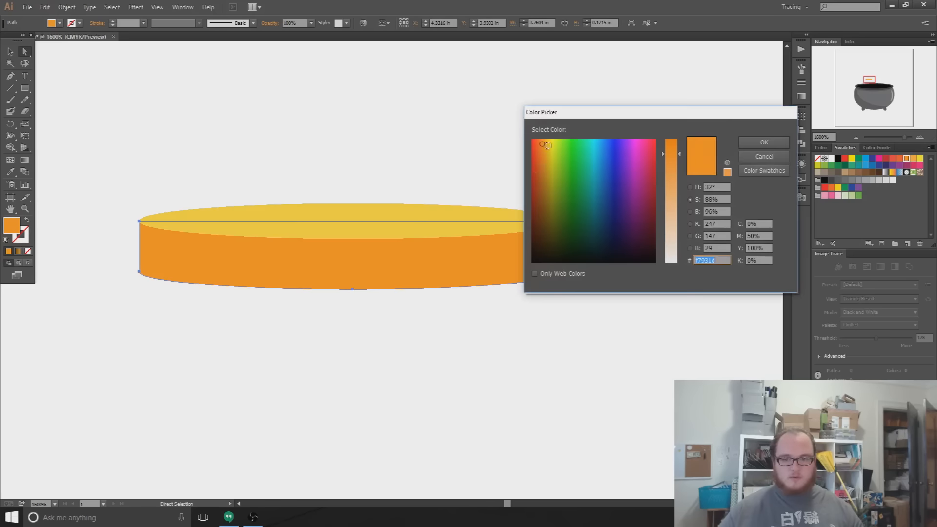
click(547, 145)
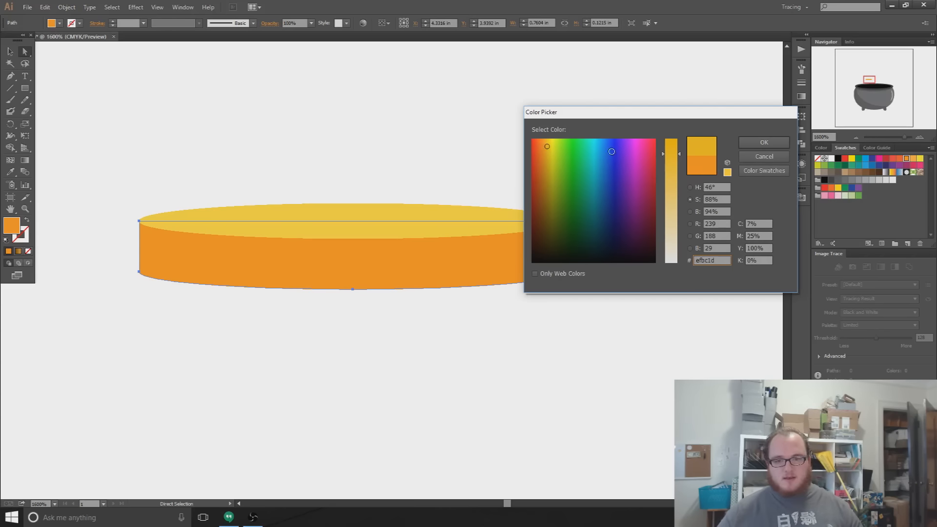
mouse_move(548, 147)
mouse_down()
mouse_move(644, 132)
mouse_move(498, 126)
mouse_move(601, 127)
mouse_move(602, 264)
mouse_move(601, 133)
mouse_move(570, 134)
mouse_up()
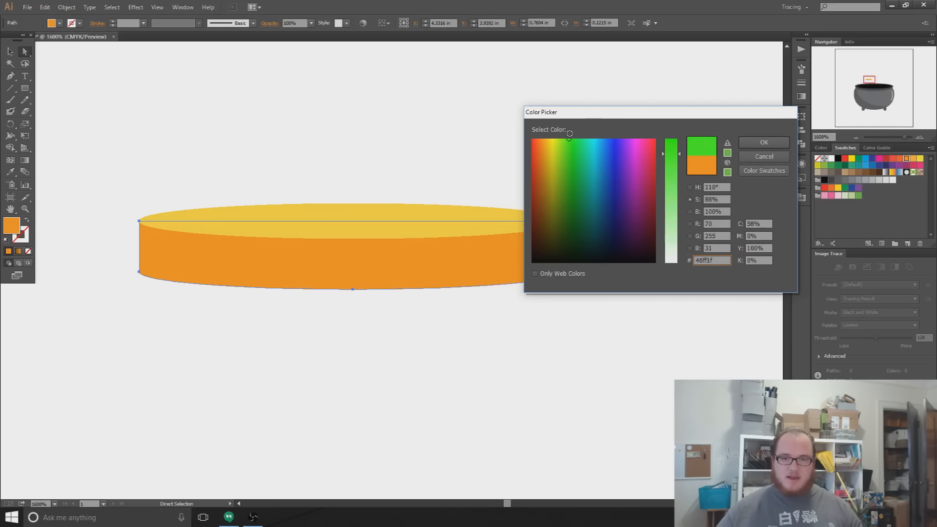
mouse_move(679, 154)
mouse_down()
mouse_move(677, 264)
mouse_move(670, 159)
mouse_move(666, 233)
mouse_move(673, 289)
mouse_move(676, 146)
mouse_move(682, 162)
mouse_up()
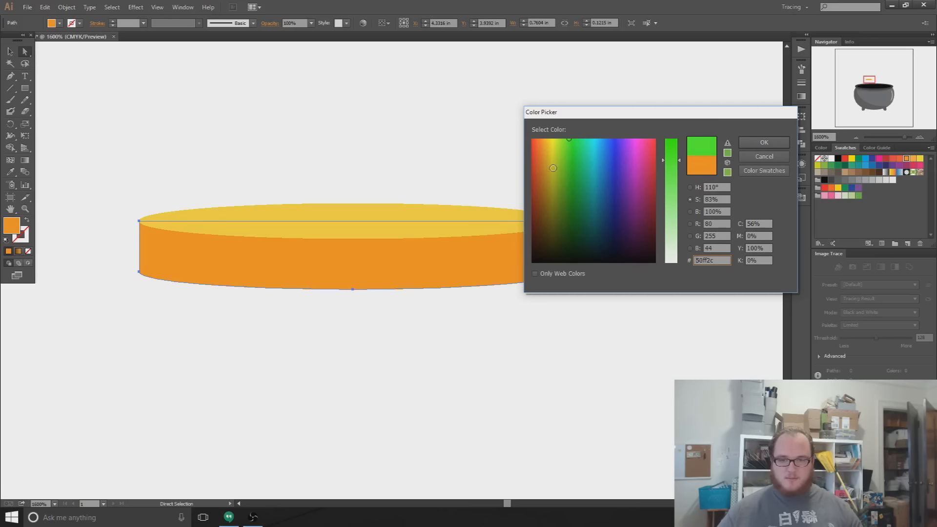
drag(565, 140, 548, 144)
click(776, 143)
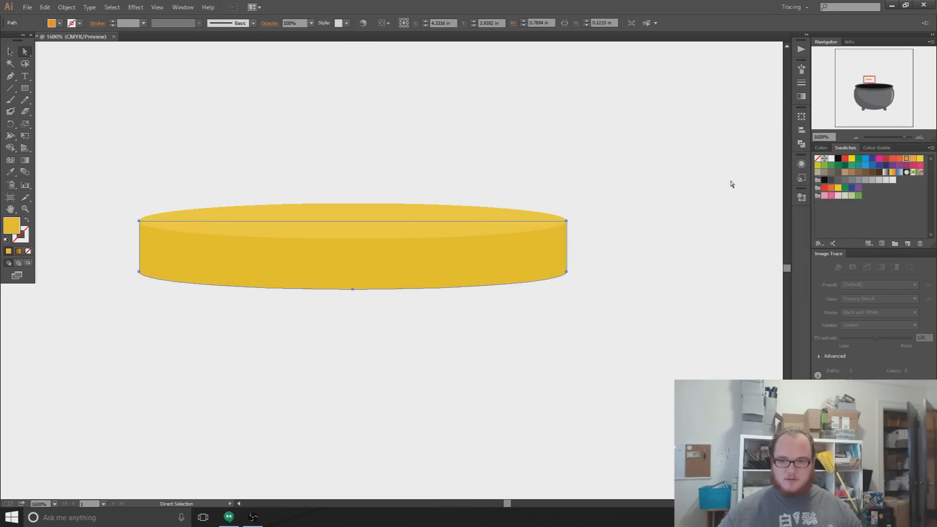
click(366, 157)
Set the fill of the disc's side shape to hex ffd000, and deselect it.
click(346, 277)
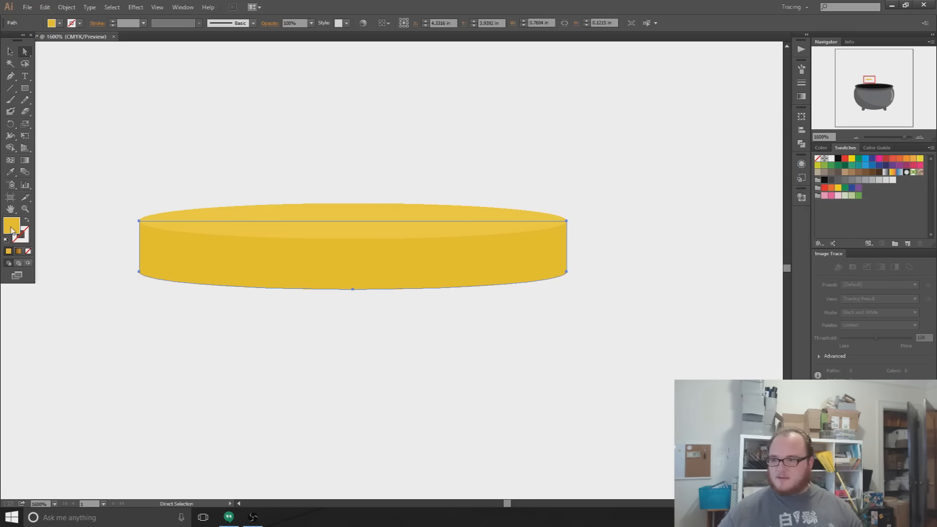
double_click(12, 227)
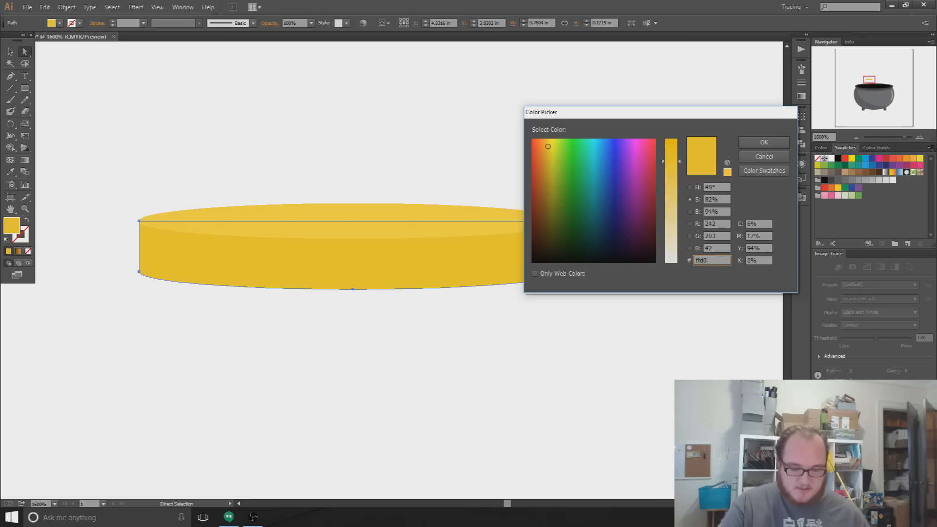
key(Return)
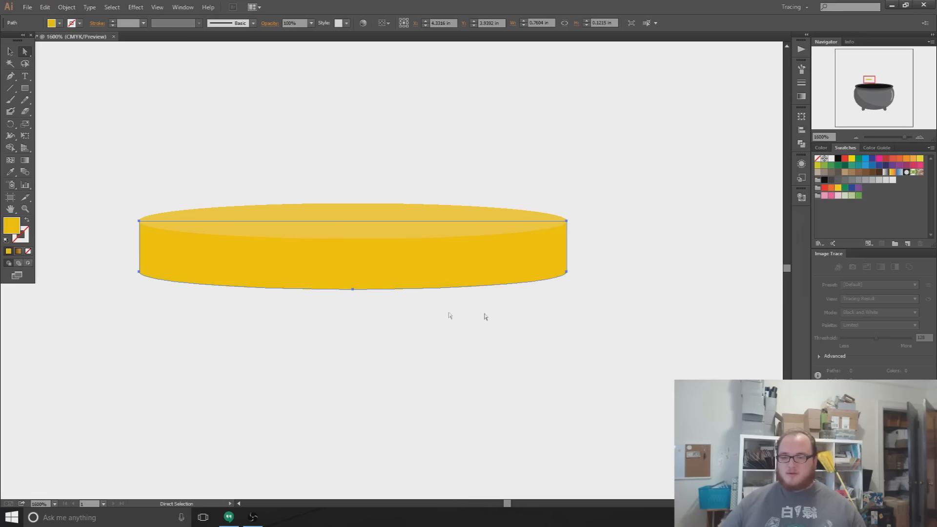
click(481, 405)
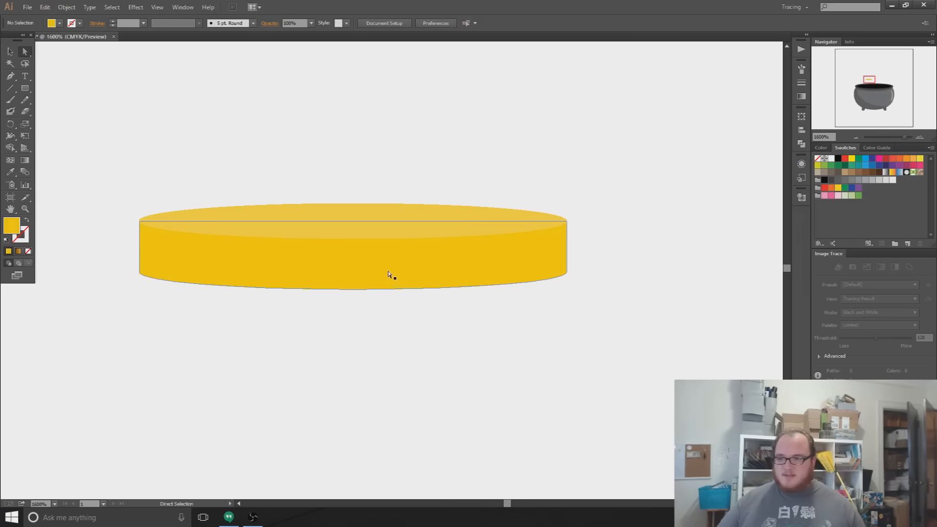
Try to recolor the disc's side shape a darker amber, hex e5a300.
double_click(12, 225)
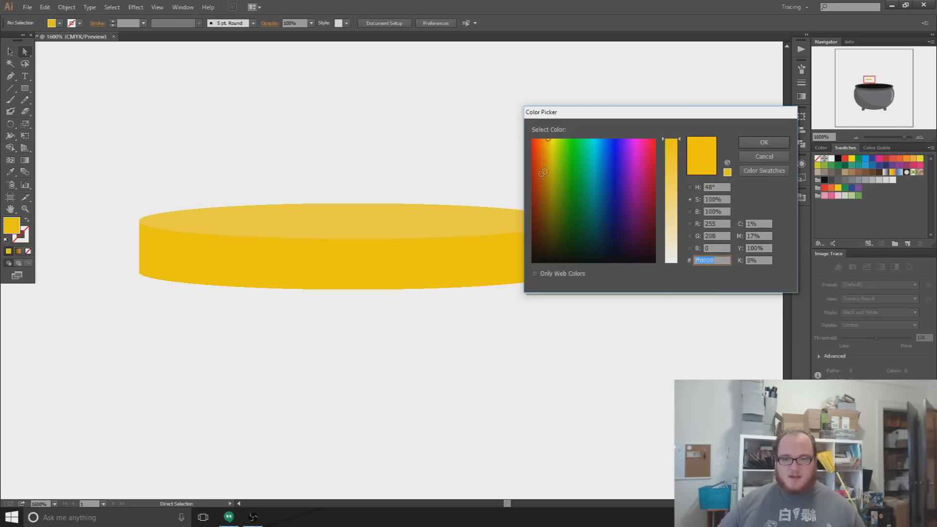
text(eaad00)
click(546, 155)
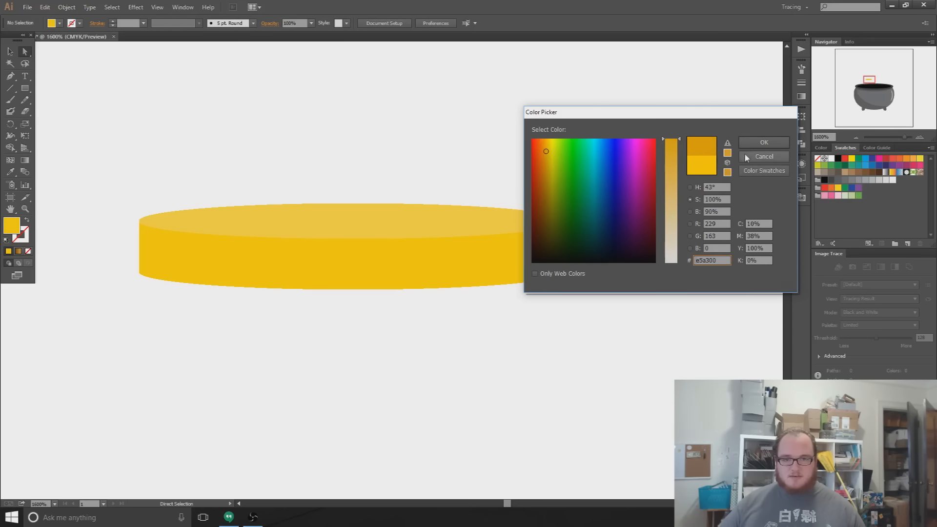
click(764, 142)
Select the disc's side shape, recolor it dark gold with hex e0ac07, and deselect it.
click(254, 246)
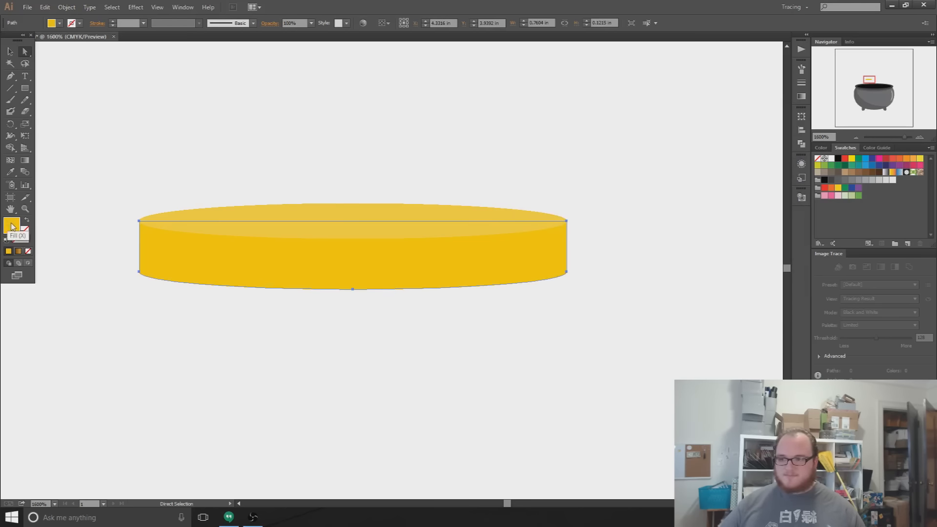
double_click(12, 226)
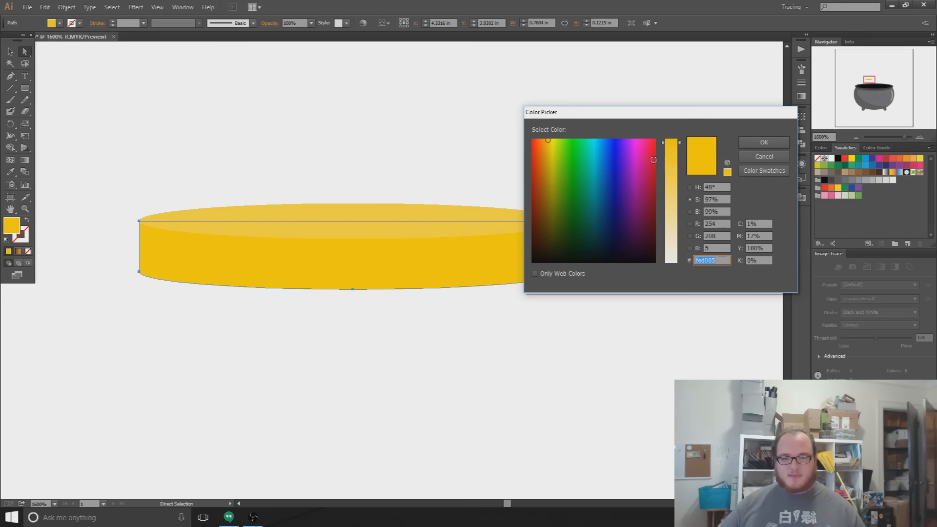
drag(550, 150, 548, 154)
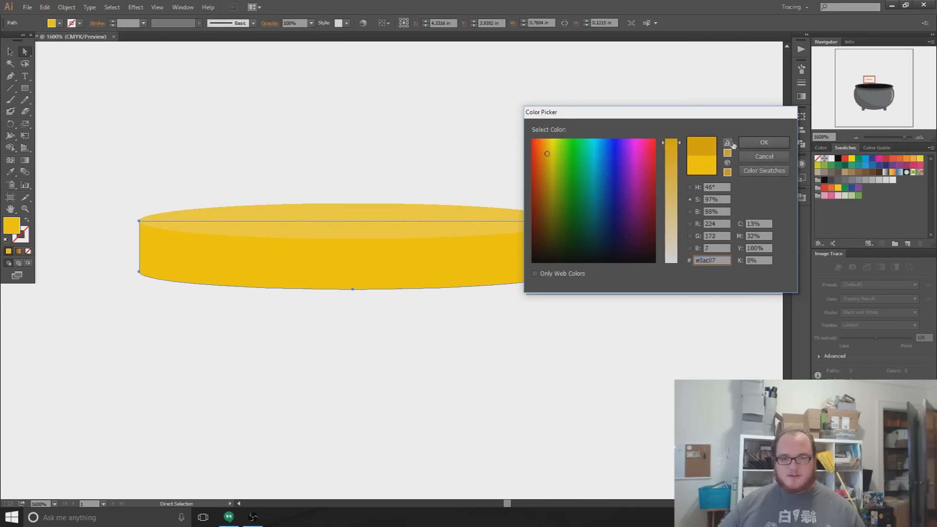
click(764, 142)
click(468, 420)
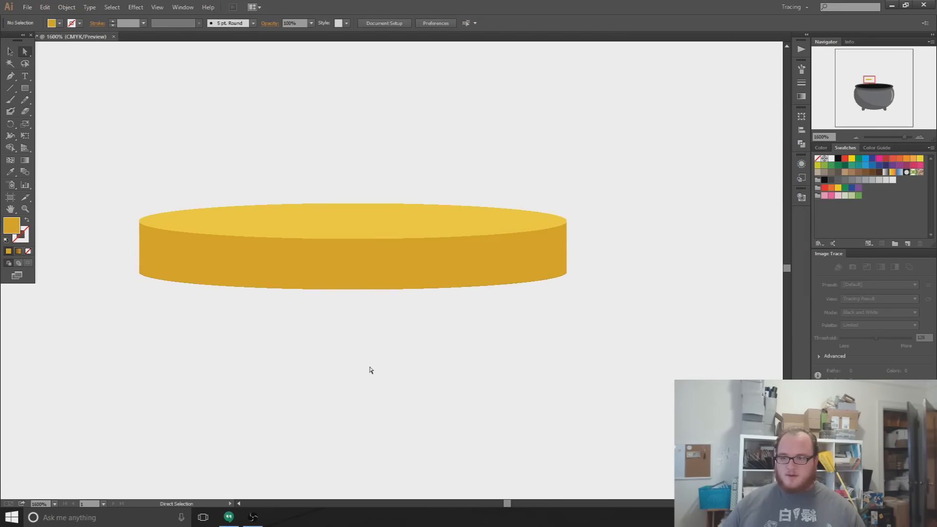
Group the disc's top and side shapes, and move the disc to the left end of the cauldron's black opening.
scroll(369, 382, down, 4)
drag(284, 279, 451, 365)
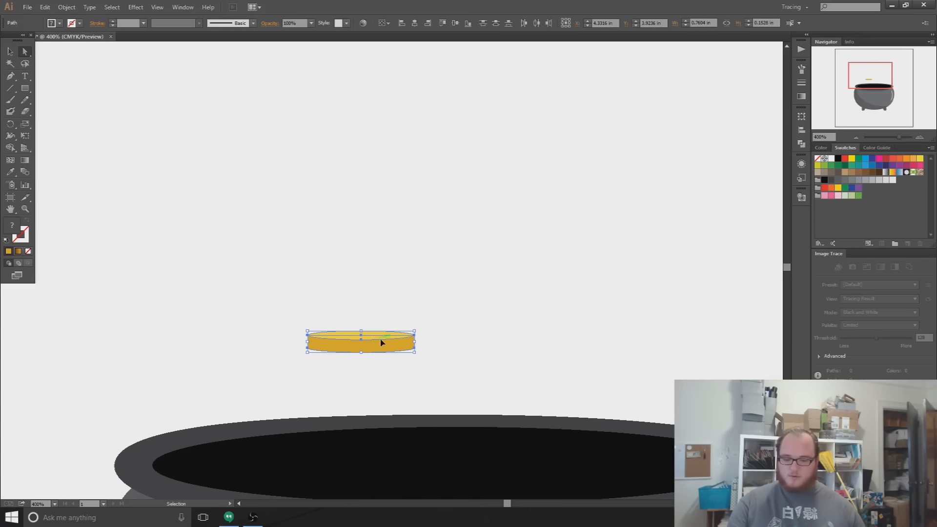
click(468, 328)
scroll(468, 374, down, 3)
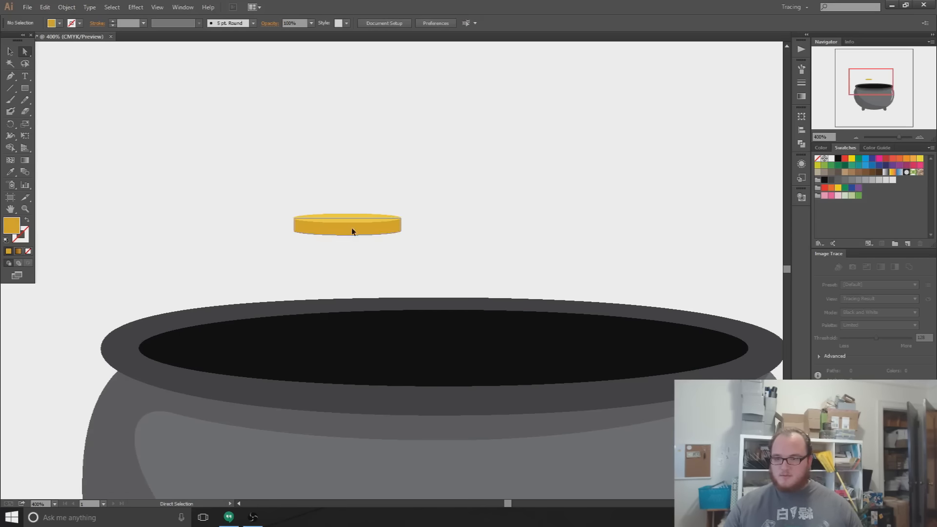
click(354, 231)
key(v)
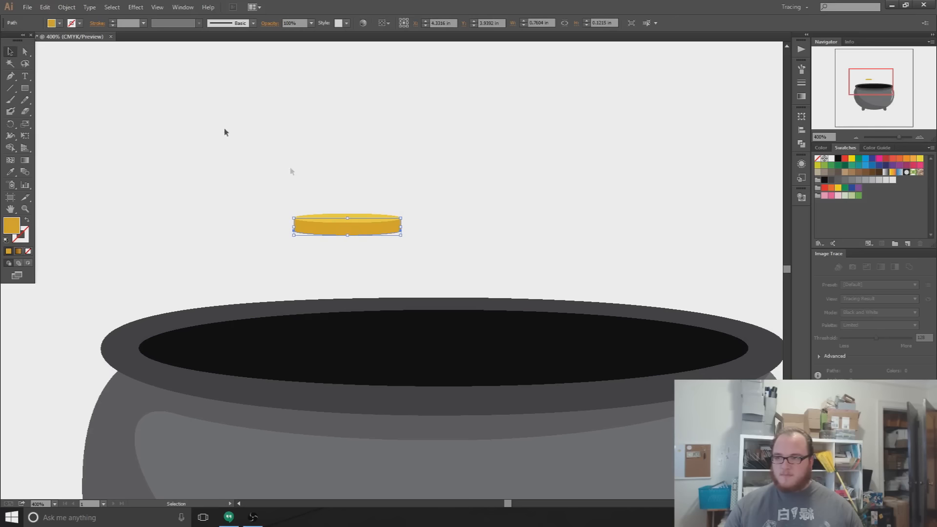
drag(366, 221, 210, 359)
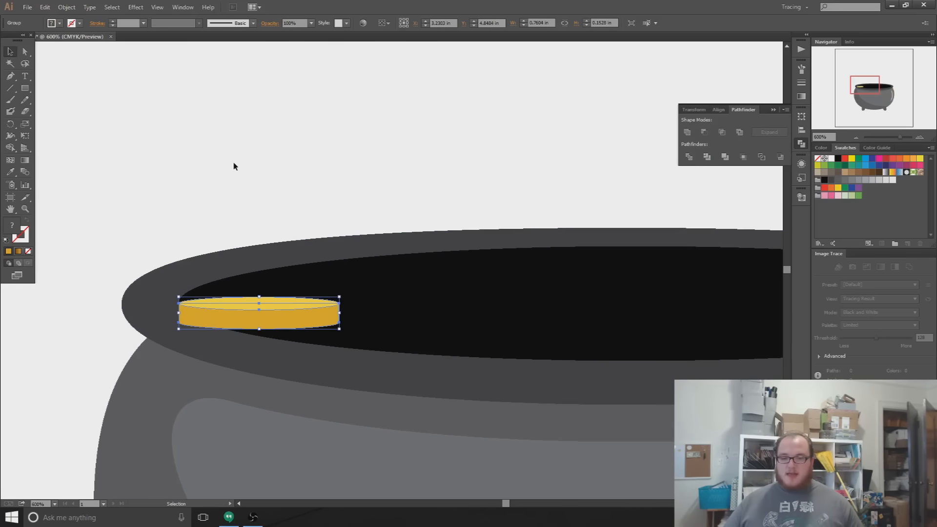
Split the disc and the cauldron's black opening where they overlap with Pathfinder Divide, and deselect the result.
scroll(327, 301, down, 2)
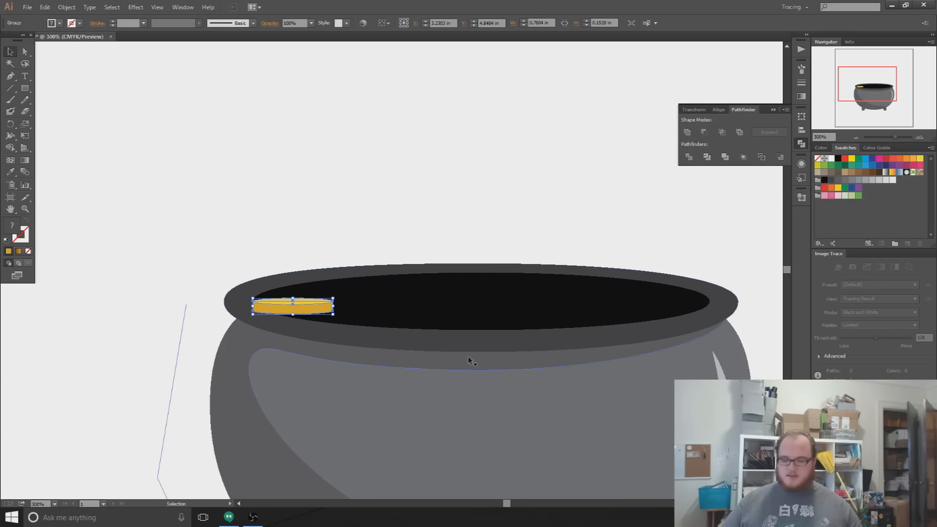
scroll(259, 309, up, 1)
scroll(259, 310, up, 1)
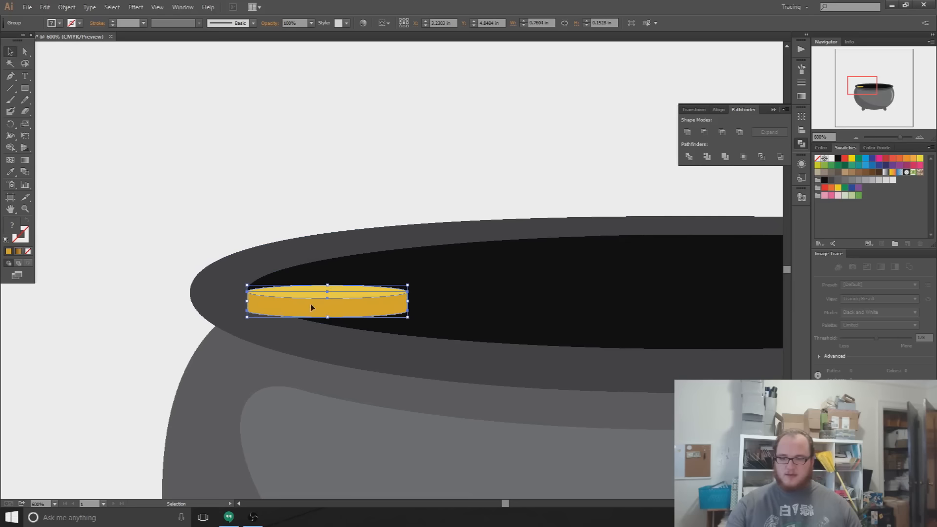
shift+click(502, 312)
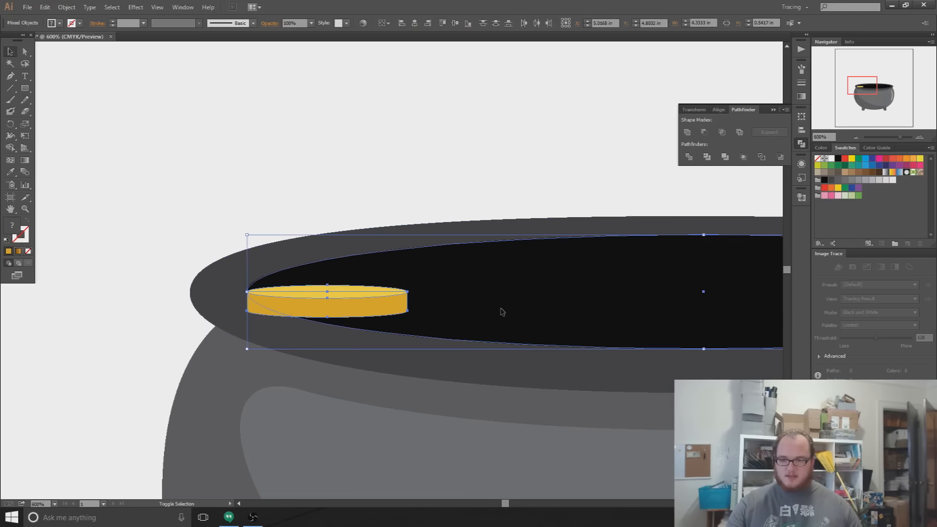
click(689, 157)
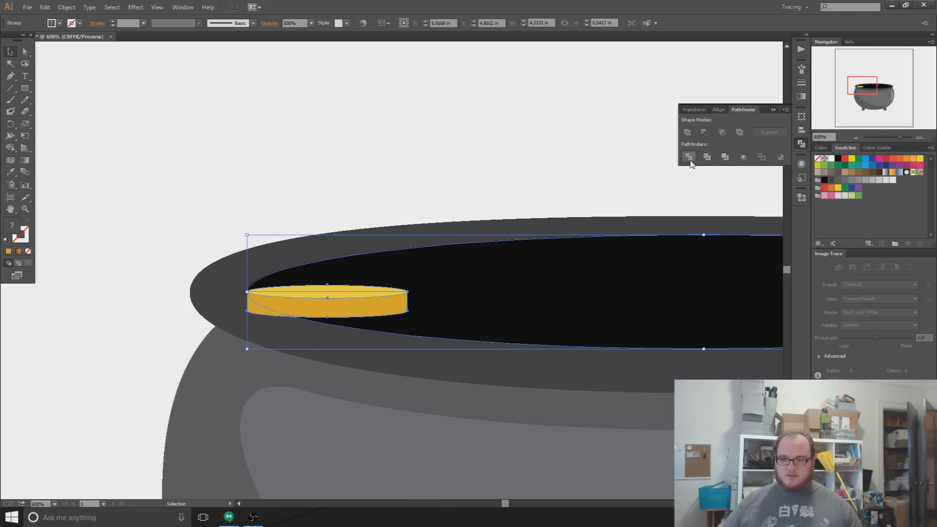
click(217, 208)
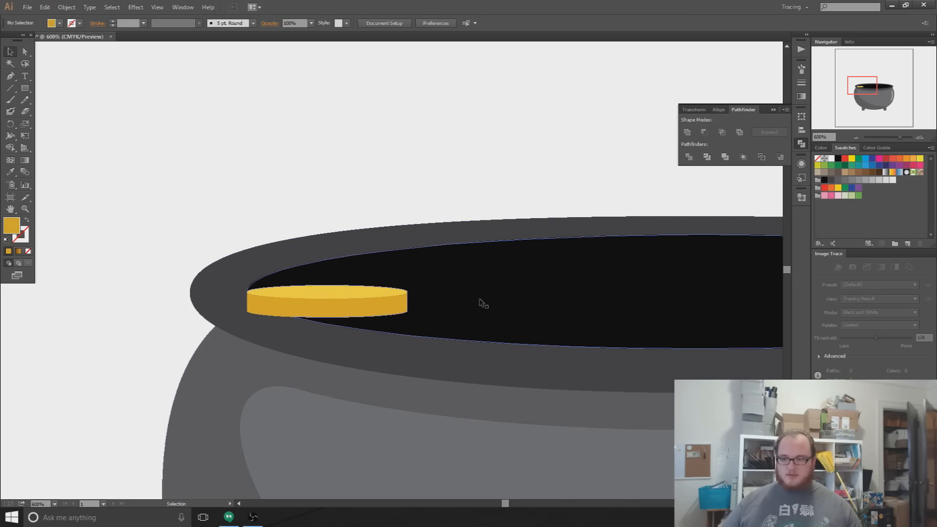
Try to separate the disc piece lying over the cauldron's rim from the divided group, and undo the move.
click(254, 311)
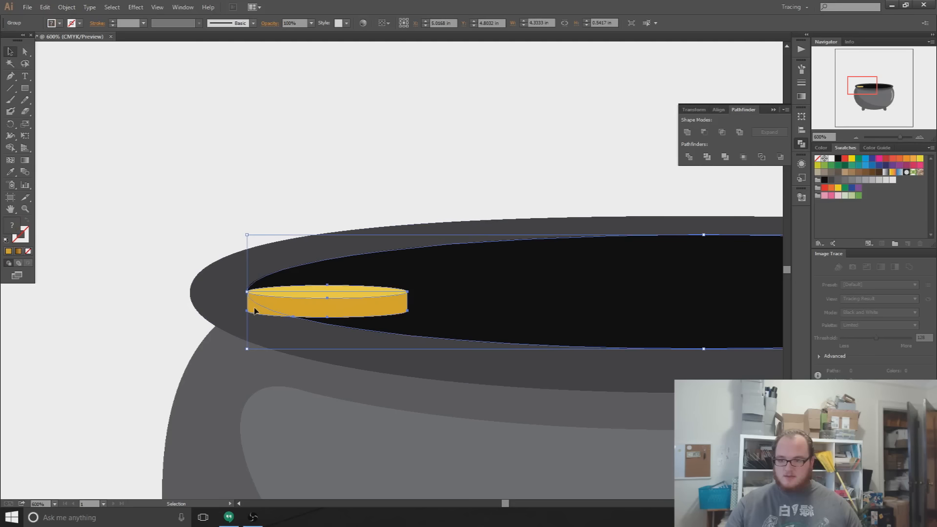
click(25, 51)
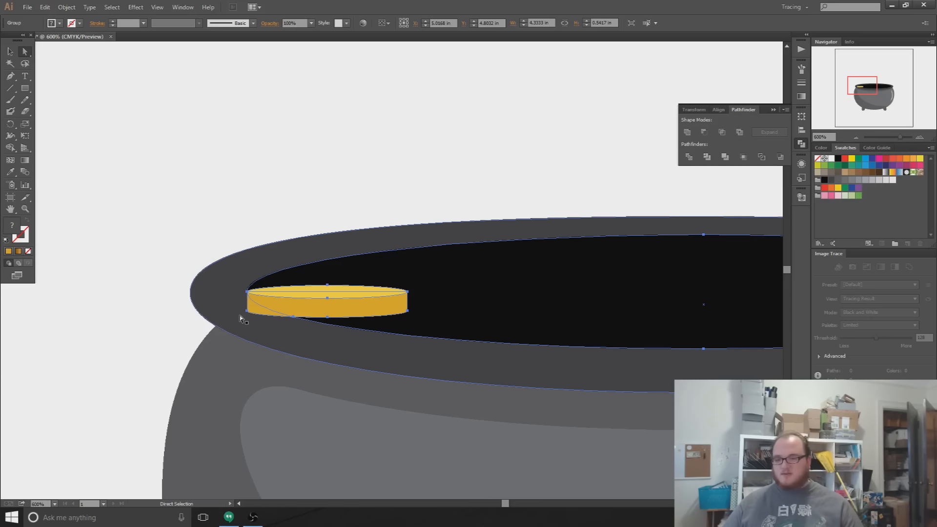
alt+scroll(251, 309, up, 3)
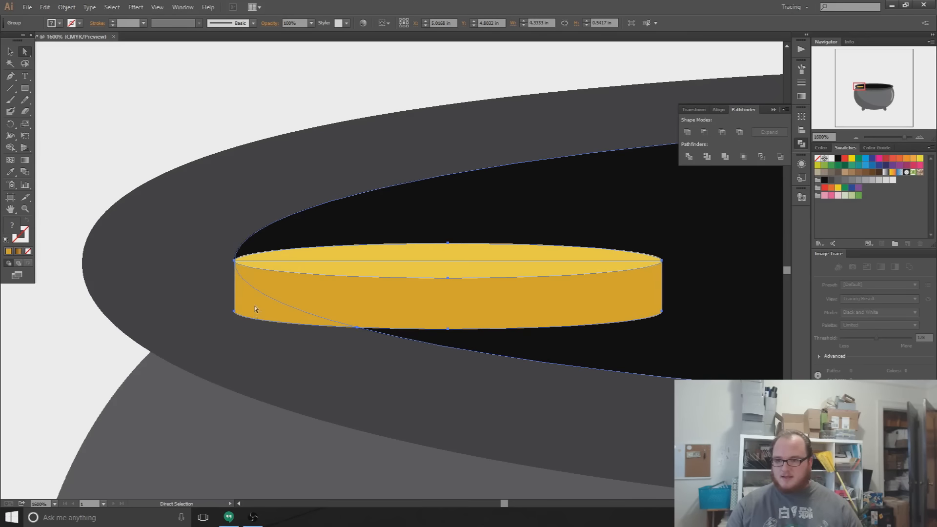
drag(249, 305, 234, 314)
key(ctrl+z)
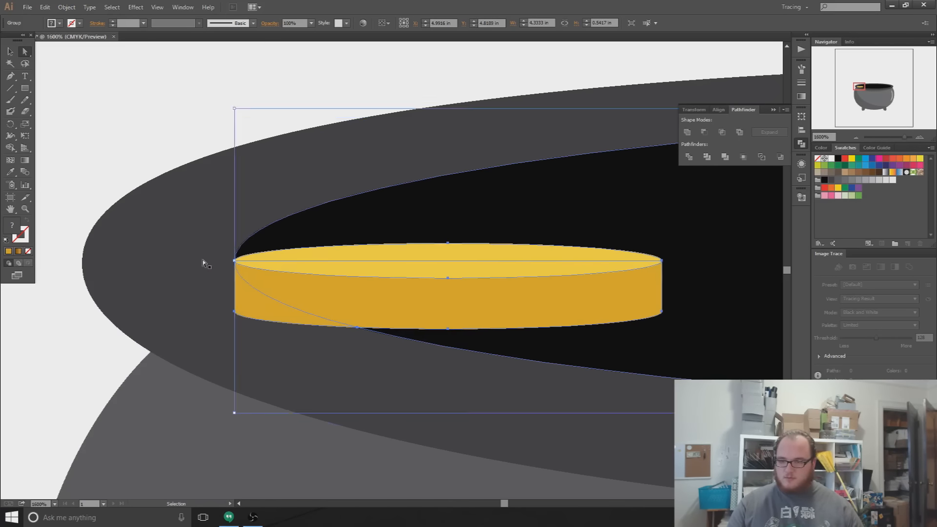
key(v)
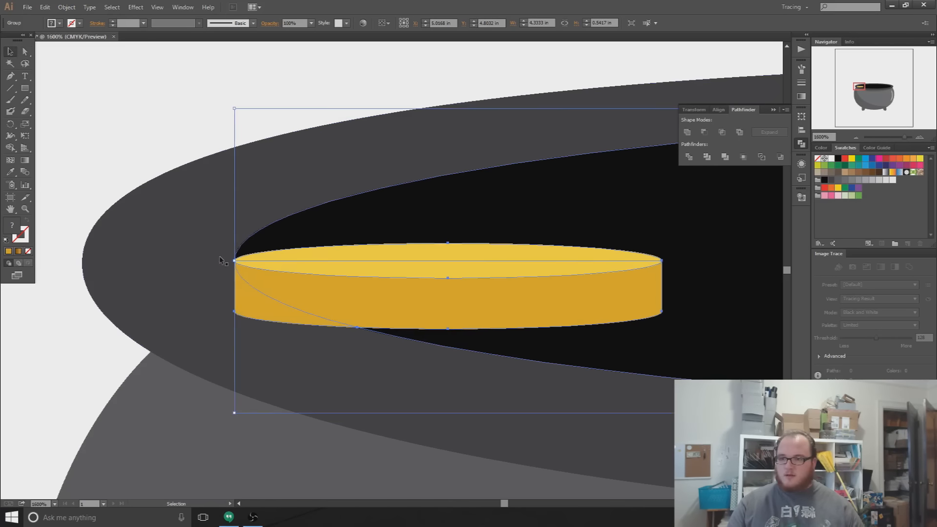
Isolate the divided group, delete the dark gold disc piece lying over the cauldron's rim, and leave isolation mode.
double_click(248, 306)
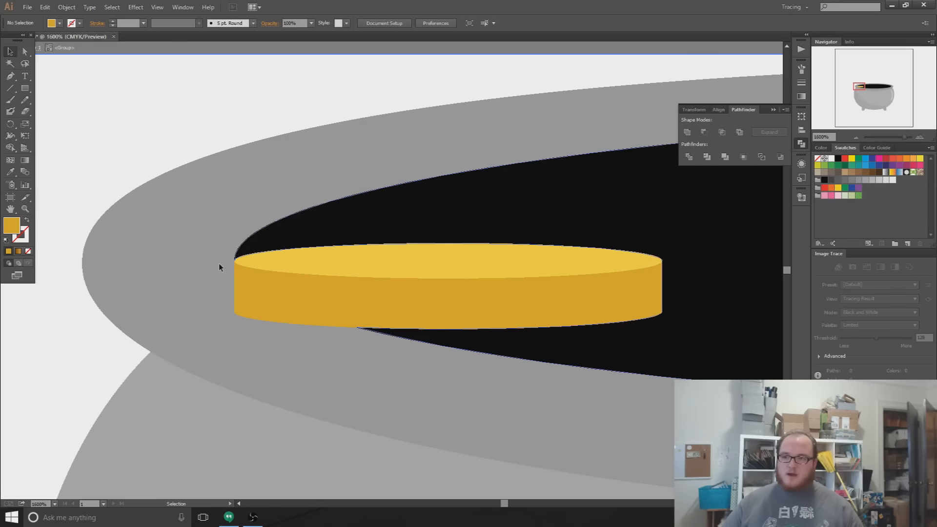
double_click(262, 312)
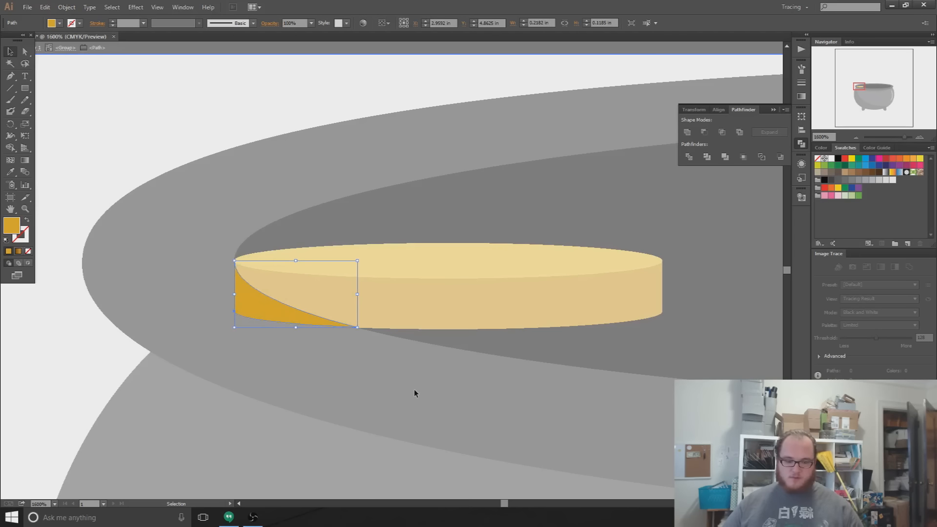
key(Delete)
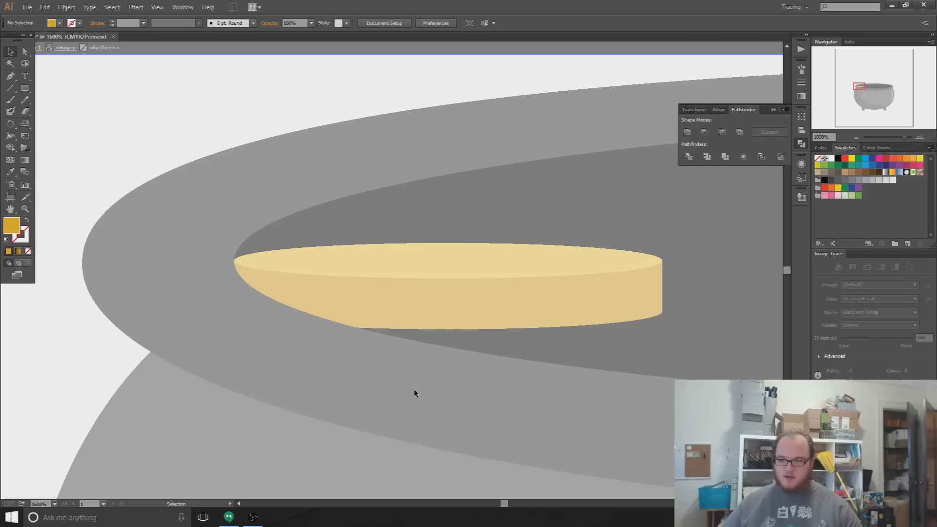
double_click(176, 110)
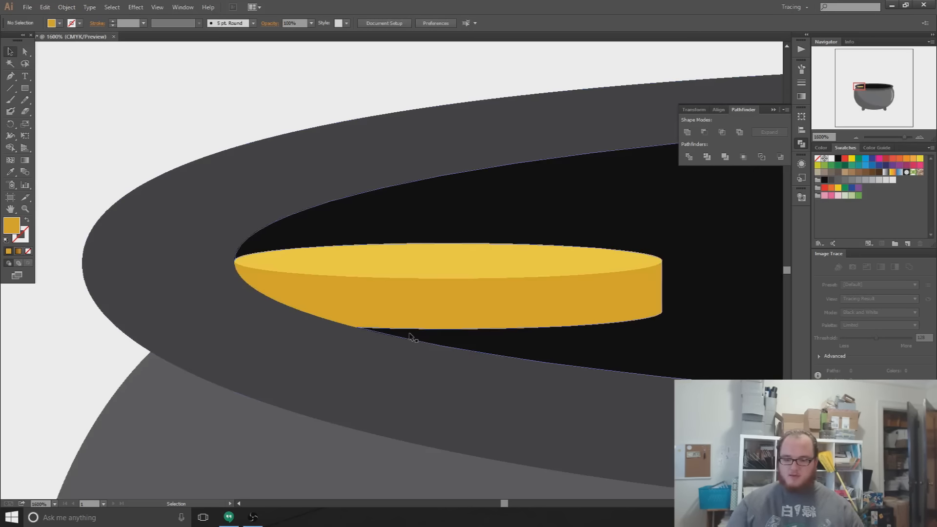